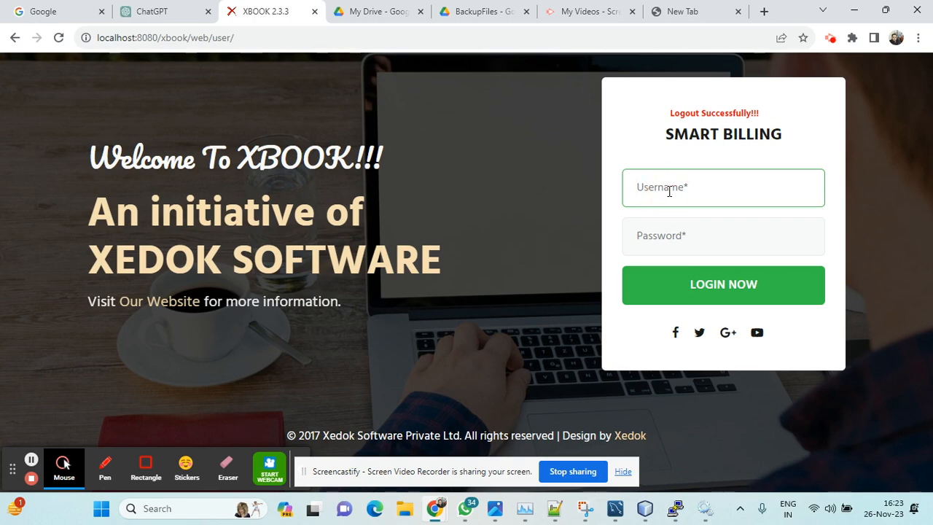
Step: Log in to the Smart Billing account by entering the account password
{"action": "key", "text": "Tab"}
{"action": "type", "text": "•••••"}
{"action": "key", "text": "Return"}
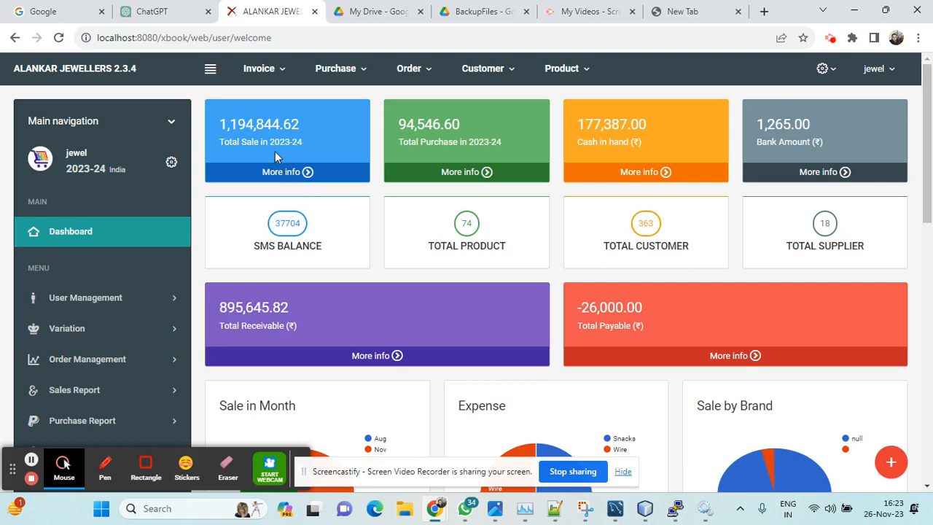
Step: Examine the dashboard's summary figures for sales, purchases, cash, bank, SMS balance, products, customers, suppliers, receivables and payables
{"action": "left_click_drag", "start_coordinate": [221, 124], "coordinate": [294, 125]}
{"action": "left_click_drag", "start_coordinate": [426, 123], "coordinate": [451, 124]}
{"action": "left_click_drag", "start_coordinate": [618, 121], "coordinate": [652, 125]}
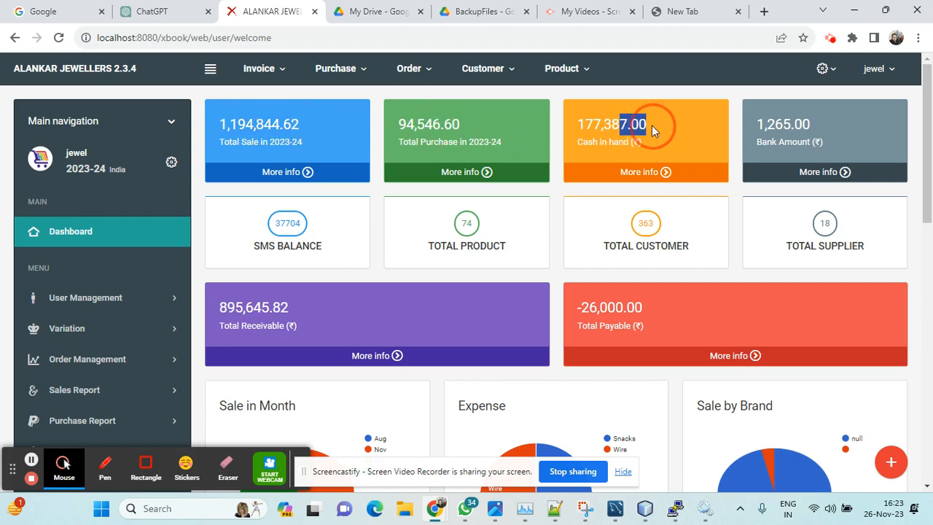
{"action": "left_click", "coordinate": [801, 135]}
{"action": "left_click", "coordinate": [326, 246]}
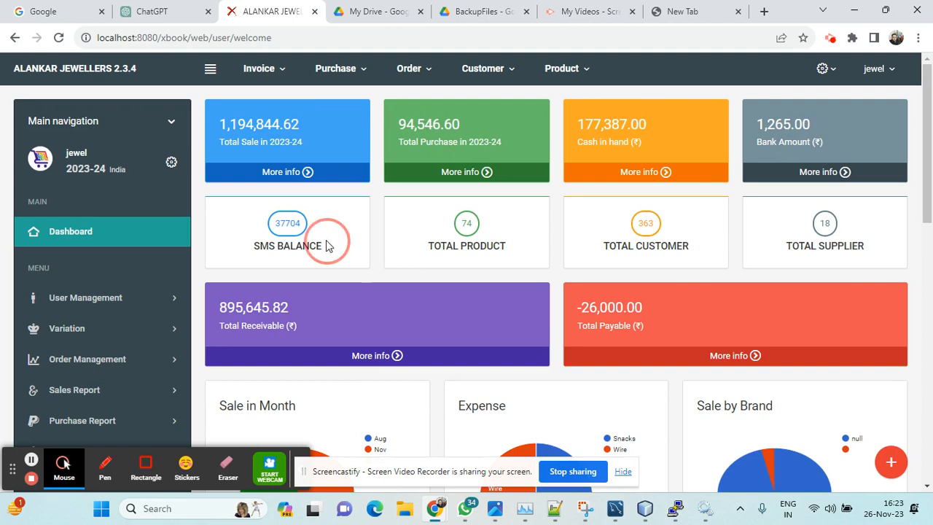
{"action": "left_click", "coordinate": [452, 243]}
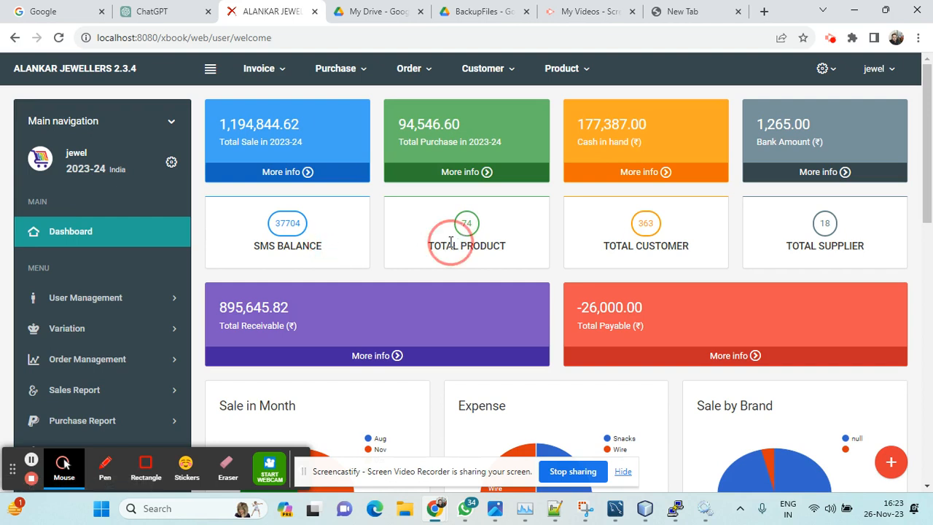
{"action": "left_click", "coordinate": [619, 242]}
{"action": "left_click", "coordinate": [801, 245]}
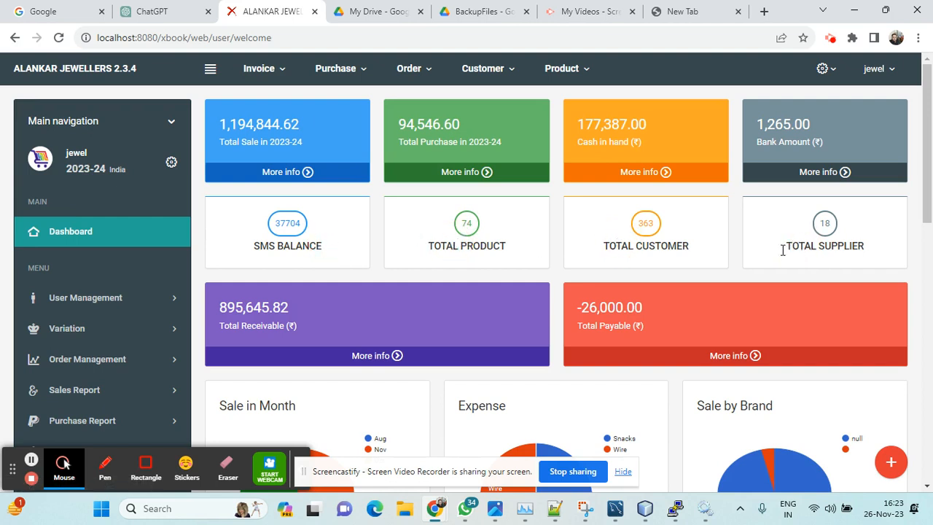
{"action": "left_click", "coordinate": [239, 307]}
{"action": "left_click_drag", "start_coordinate": [238, 308], "coordinate": [269, 310]}
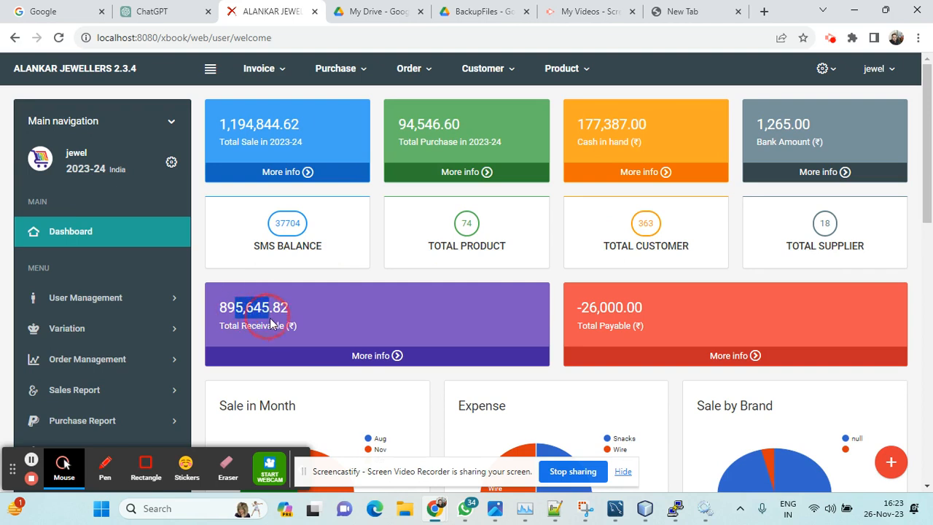
{"action": "left_click", "coordinate": [614, 313]}
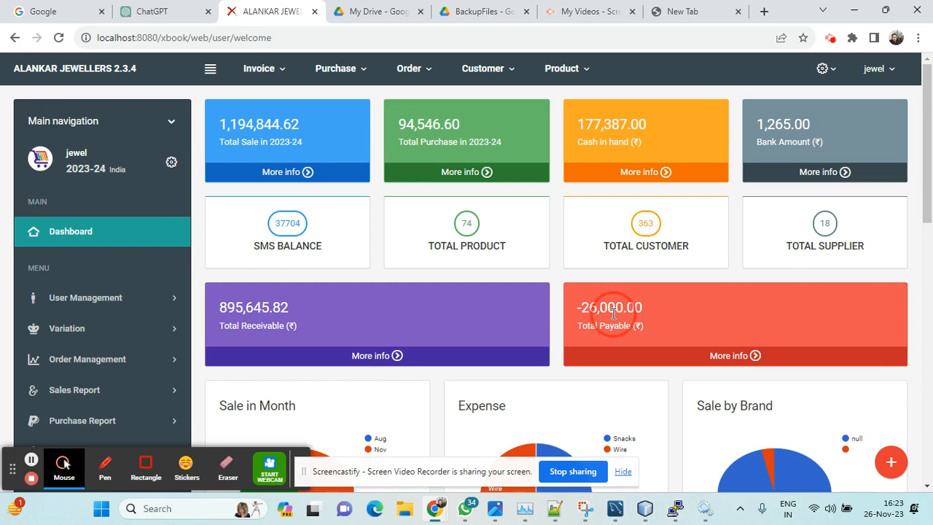
Step: Examine the slices of the Sale in Month, Expense and Sale by Brand pie charts on the dashboard
{"action": "scroll", "coordinate": [569, 302], "scroll_direction": "down", "scroll_amount": 3}
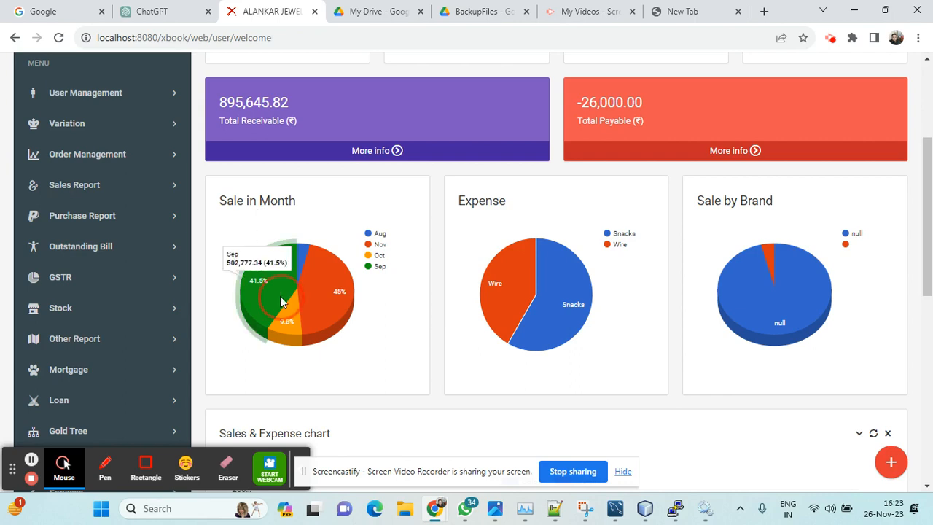
{"action": "left_click_drag", "start_coordinate": [262, 284], "coordinate": [257, 213]}
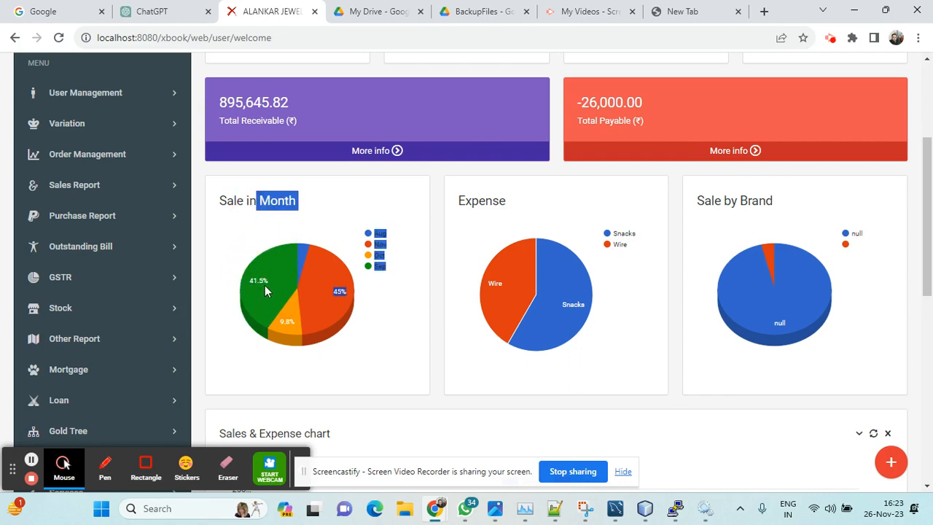
{"action": "mouse_move", "coordinate": [266, 285]}
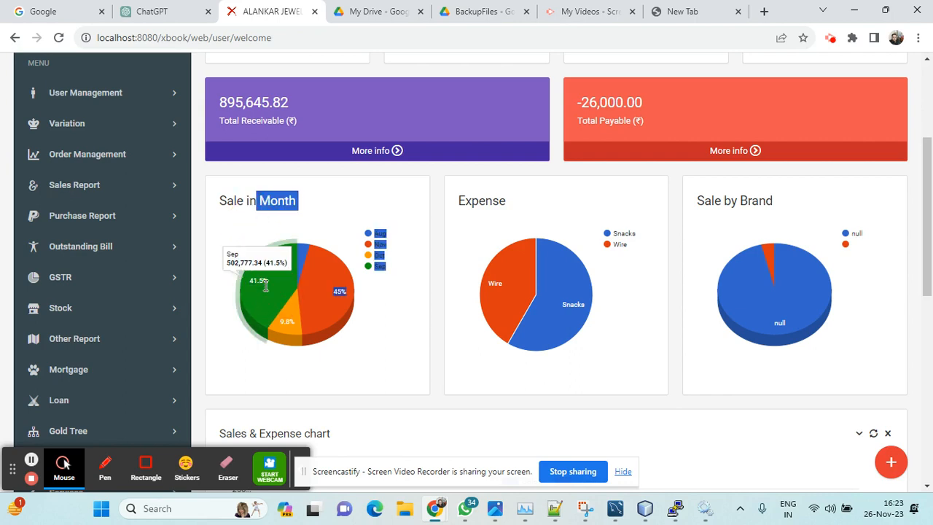
{"action": "mouse_move", "coordinate": [318, 294]}
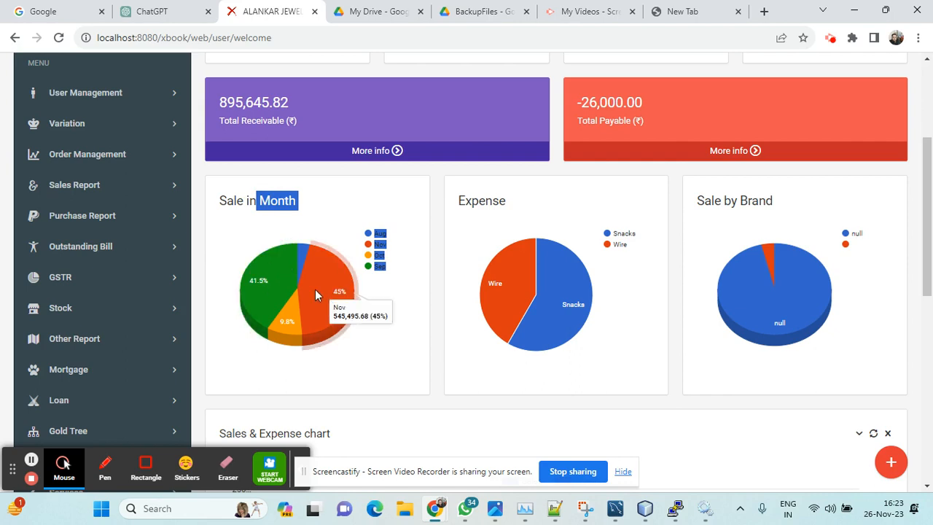
{"action": "left_click", "coordinate": [401, 251]}
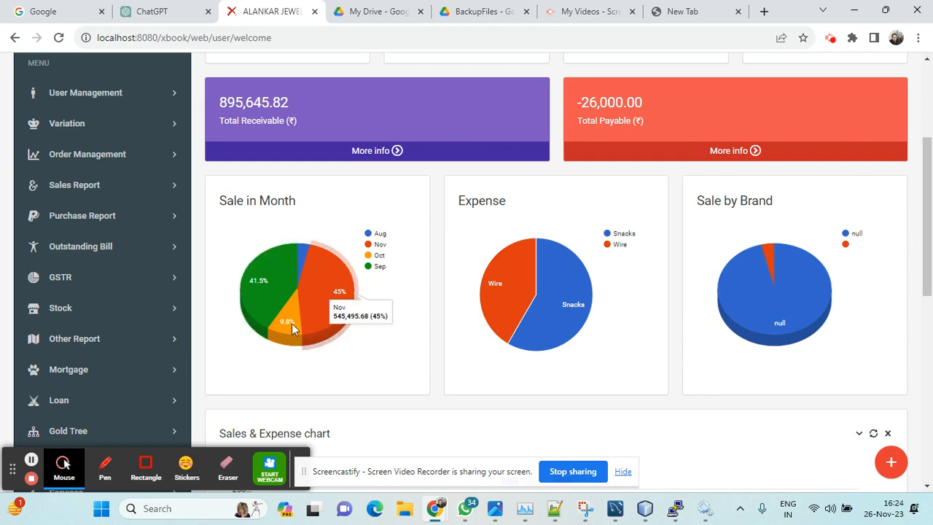
{"action": "mouse_move", "coordinate": [503, 283]}
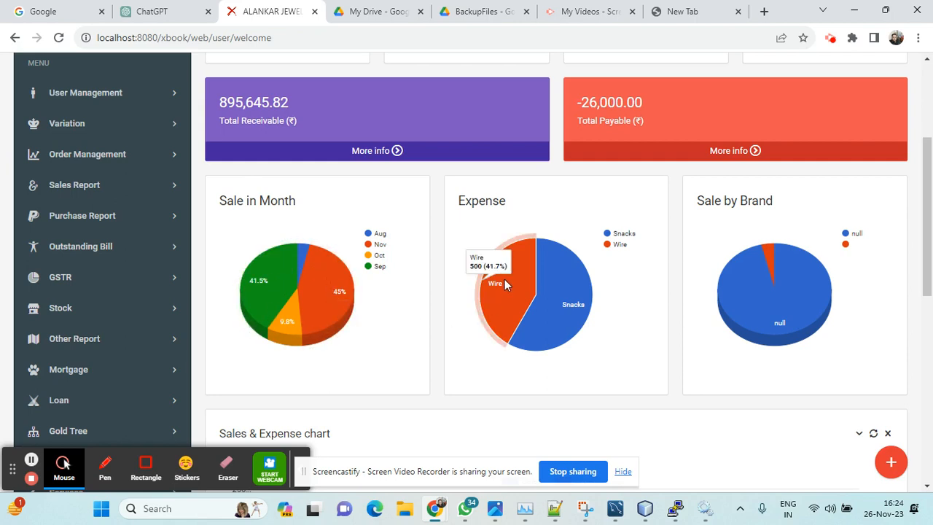
{"action": "mouse_move", "coordinate": [560, 299]}
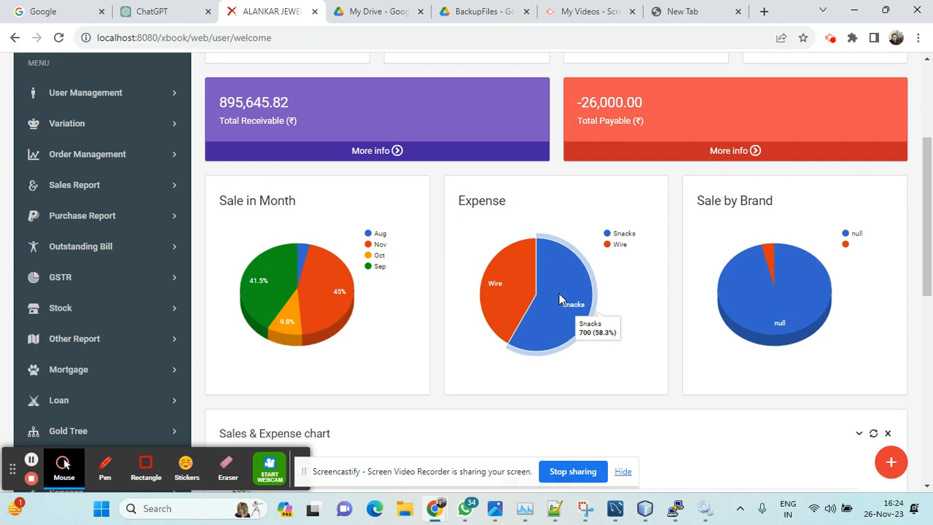
{"action": "mouse_move", "coordinate": [751, 292]}
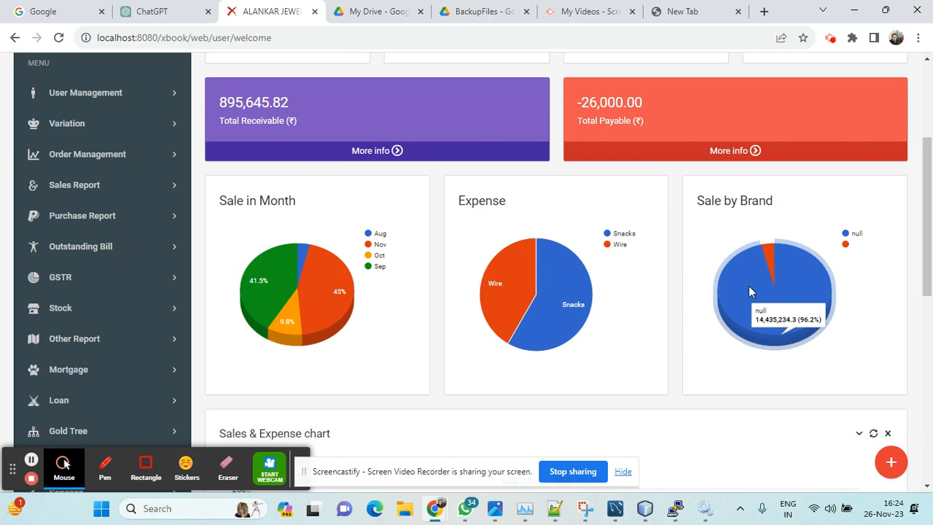
Step: Examine the daily bars and date axis of the Sales & Expense chart
{"action": "scroll", "coordinate": [751, 292], "scroll_direction": "down", "scroll_amount": 4}
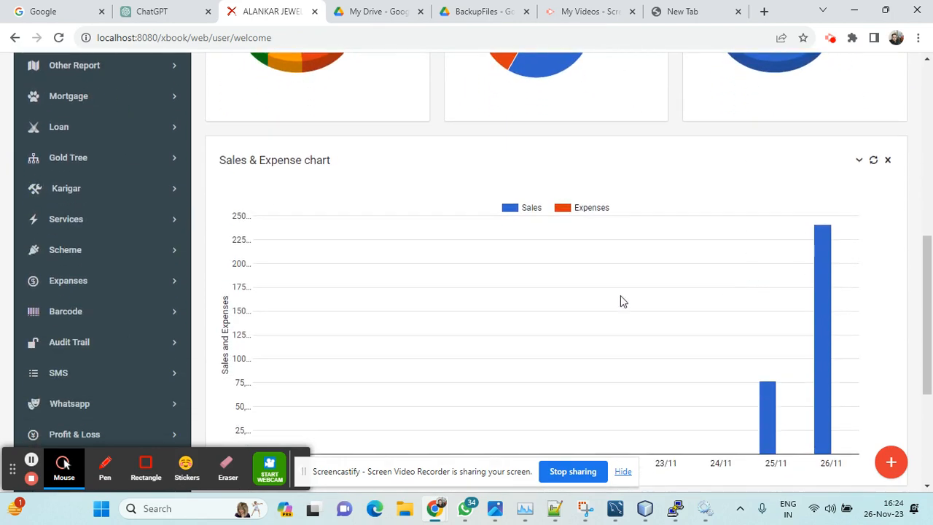
{"action": "left_click_drag", "start_coordinate": [224, 162], "coordinate": [332, 167]}
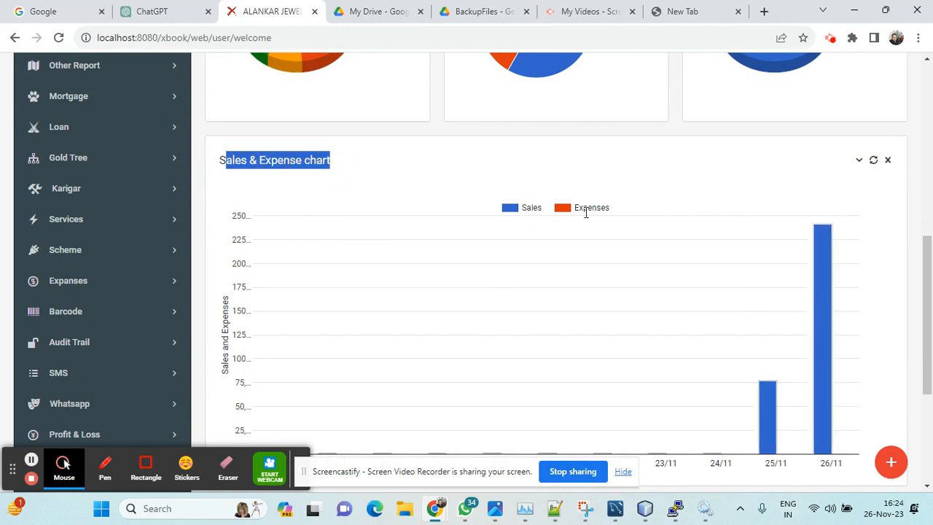
{"action": "mouse_move", "coordinate": [838, 328]}
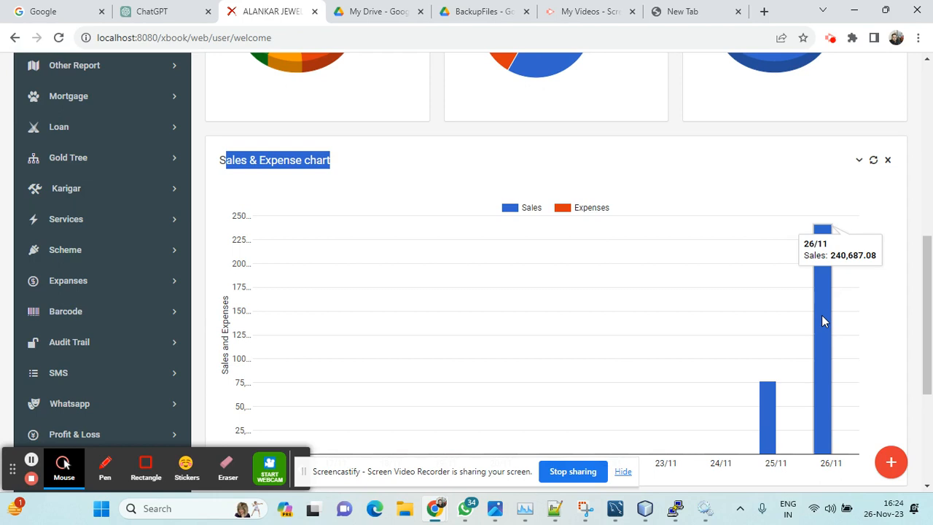
{"action": "scroll", "coordinate": [822, 315], "scroll_direction": "down", "scroll_amount": 2}
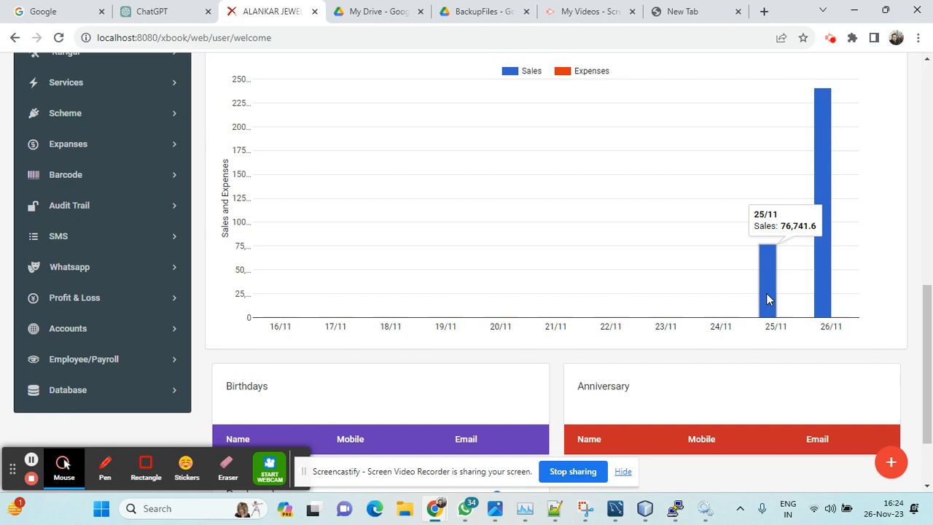
{"action": "left_click_drag", "start_coordinate": [269, 322], "coordinate": [853, 332]}
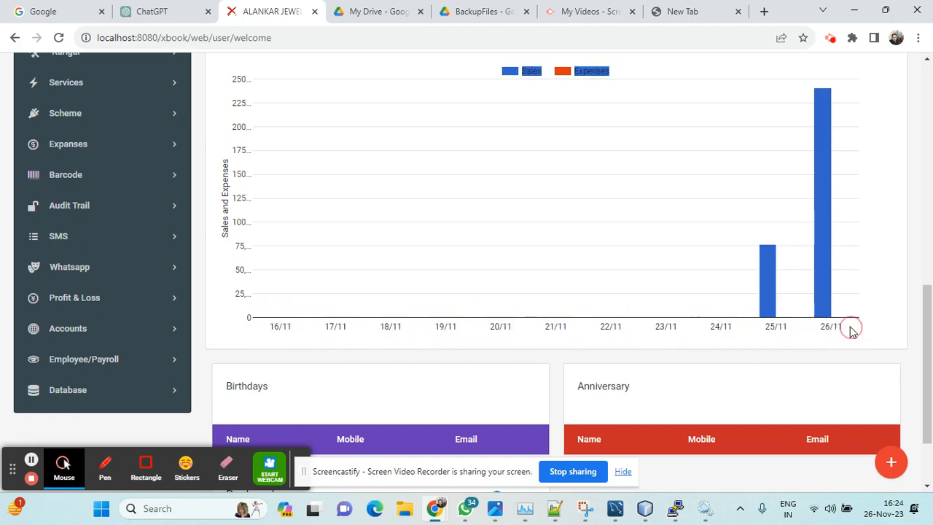
{"action": "left_click", "coordinate": [688, 343]}
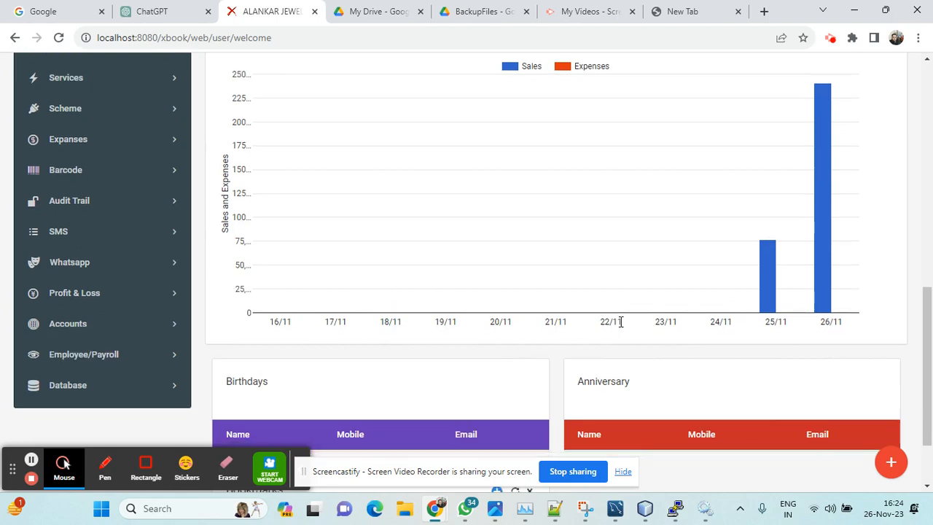
Step: Look at the dashboard's Birthdays and Anniversary lists below the Sales & Expense chart
{"action": "scroll", "coordinate": [621, 321], "scroll_direction": "down", "scroll_amount": 2}
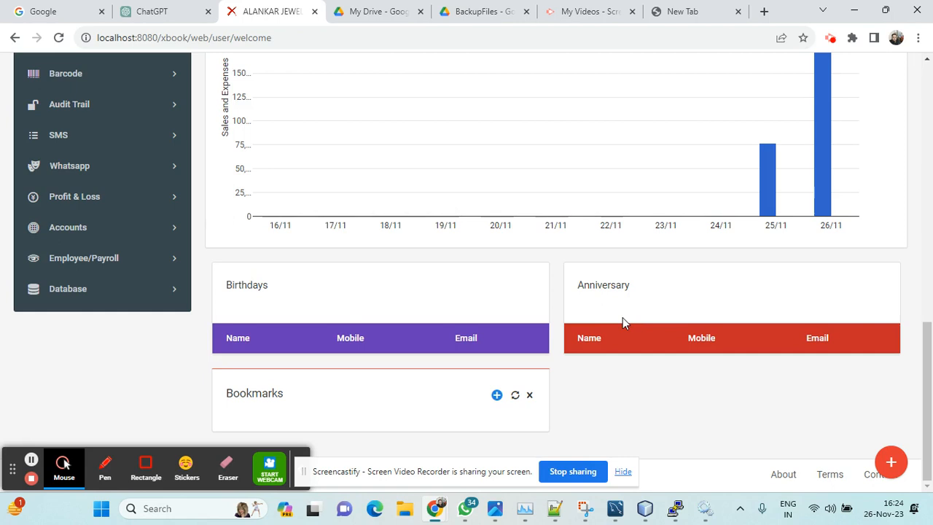
{"action": "left_click_drag", "start_coordinate": [226, 290], "coordinate": [270, 290]}
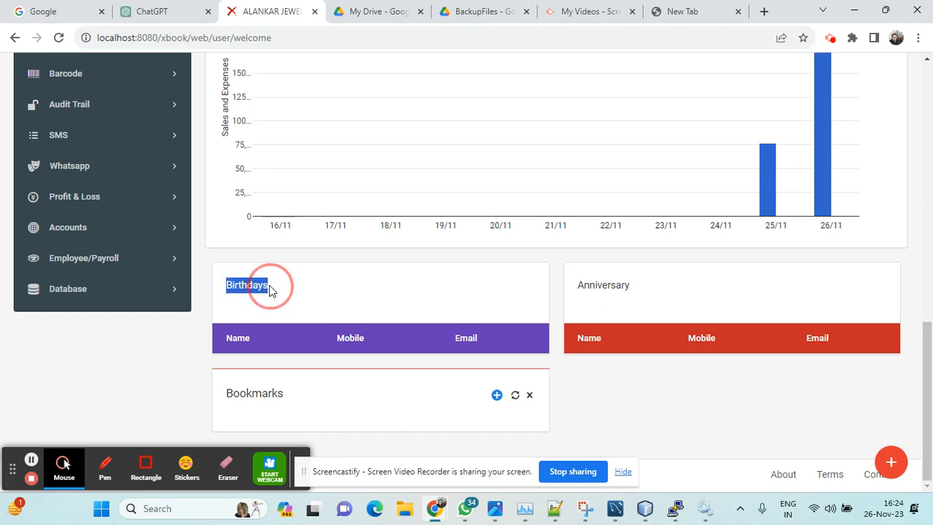
{"action": "left_click", "coordinate": [599, 286]}
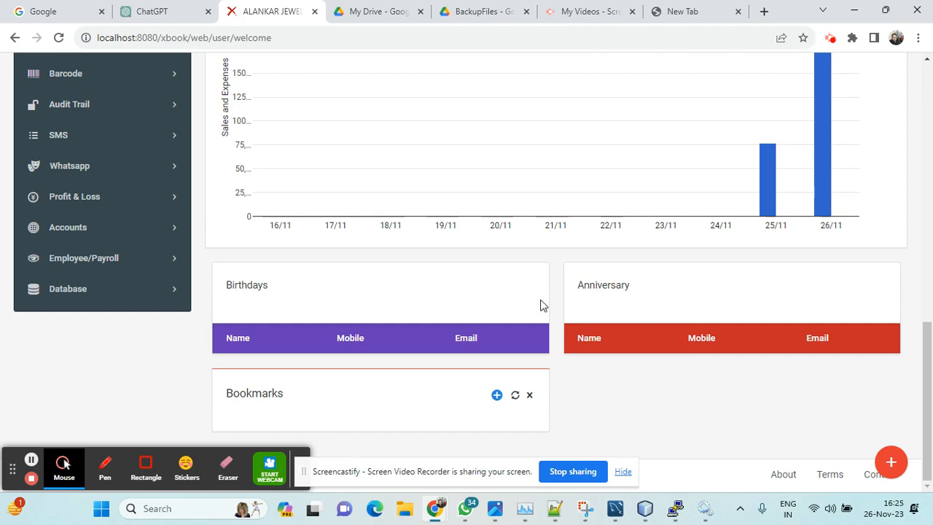
Step: Open the product list
{"action": "scroll", "coordinate": [543, 304], "scroll_direction": "up", "scroll_amount": 6}
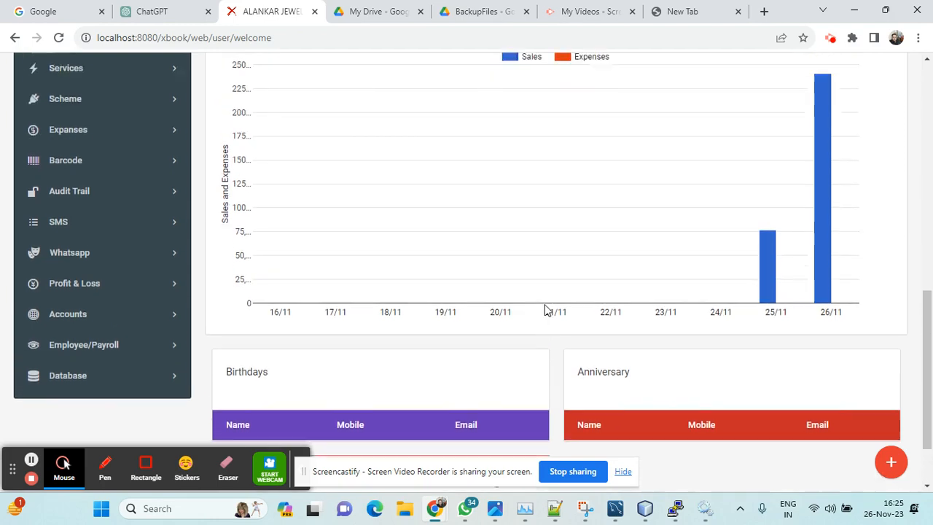
{"action": "scroll", "coordinate": [545, 306], "scroll_direction": "up", "scroll_amount": 3}
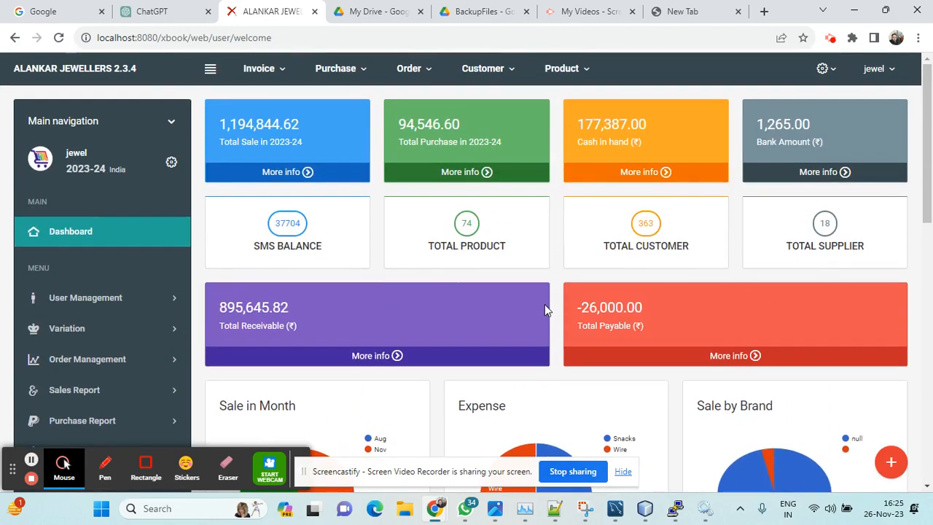
{"action": "left_click", "coordinate": [562, 68]}
{"action": "left_click", "coordinate": [558, 98]}
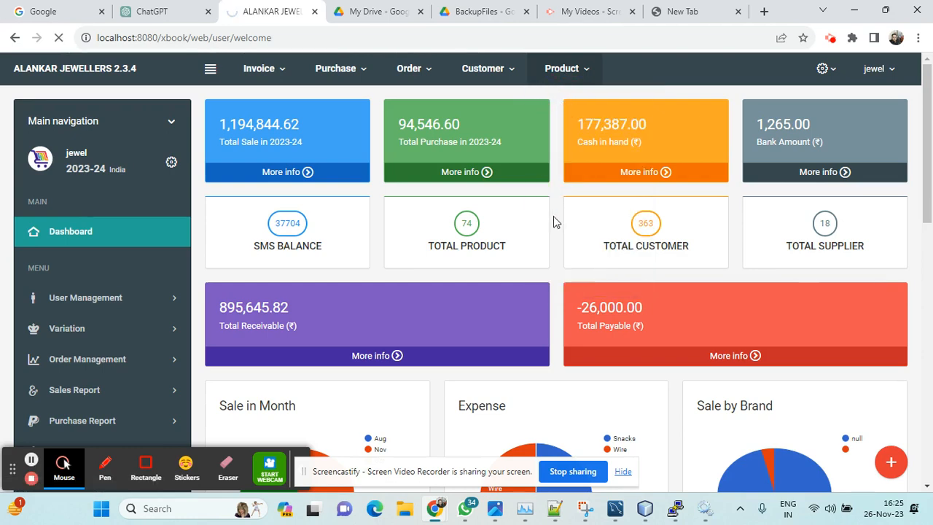
{"action": "left_click", "coordinate": [564, 76]}
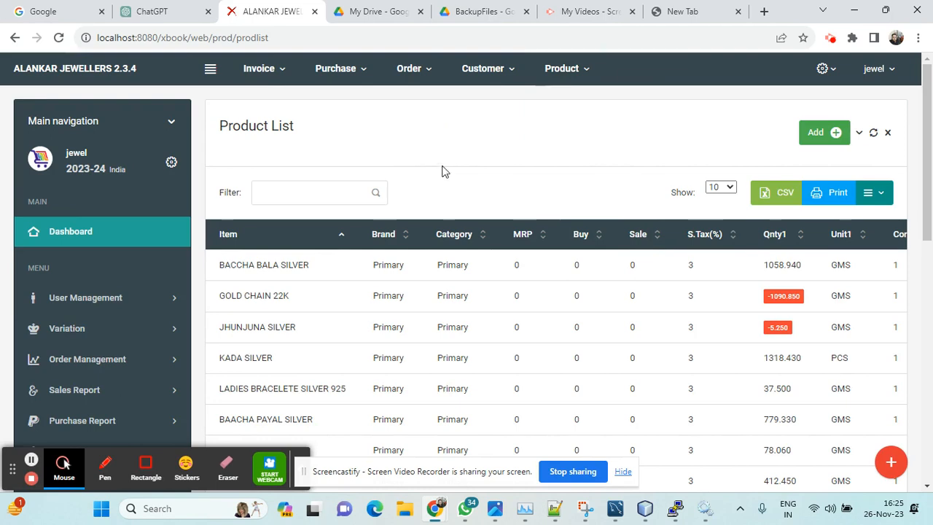
Step: Look through the product list and open a blank form for adding a product
{"action": "scroll", "coordinate": [444, 171], "scroll_direction": "down", "scroll_amount": 1}
{"action": "scroll", "coordinate": [447, 175], "scroll_direction": "down", "scroll_amount": 3}
{"action": "scroll", "coordinate": [445, 175], "scroll_direction": "up", "scroll_amount": 4}
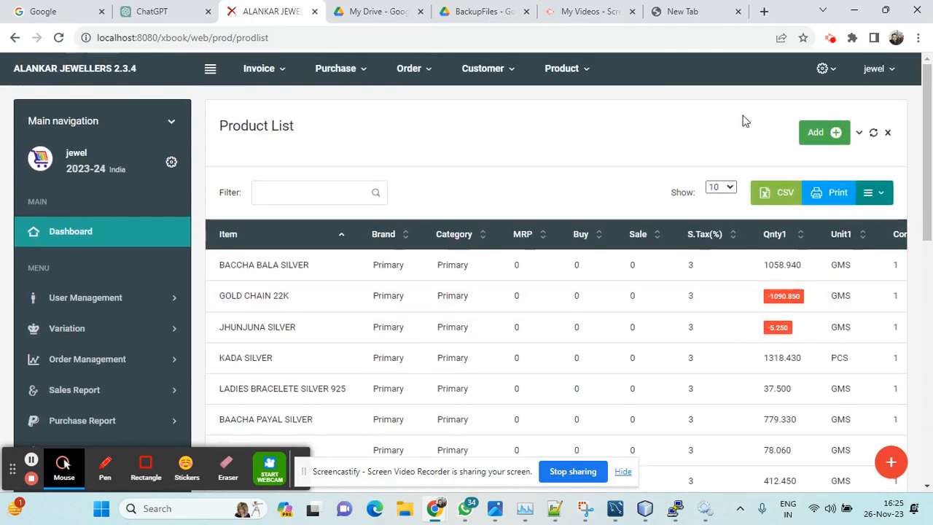
{"action": "left_click", "coordinate": [825, 139]}
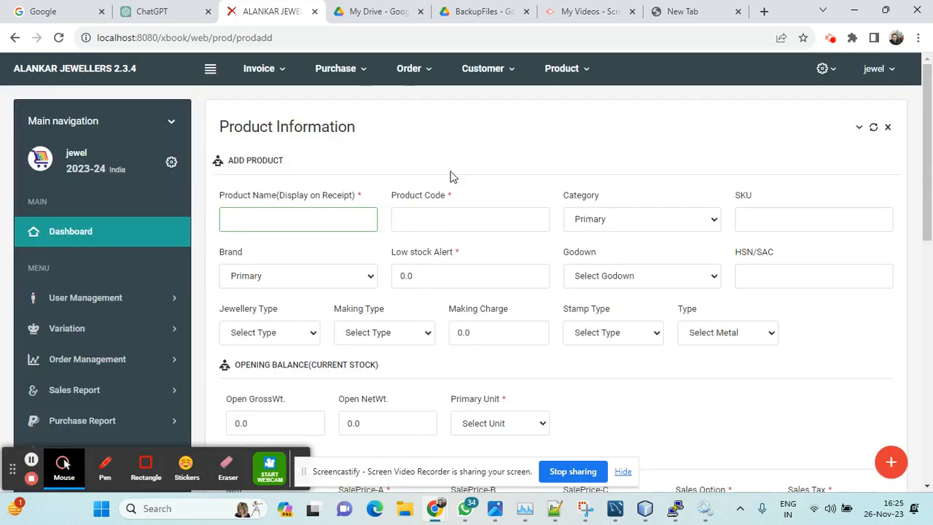
Step: Examine the product form's fields and the choices for Jewellery Type, Making Type, Stamp Type and metal Type
{"action": "scroll", "coordinate": [450, 176], "scroll_direction": "down", "scroll_amount": 1}
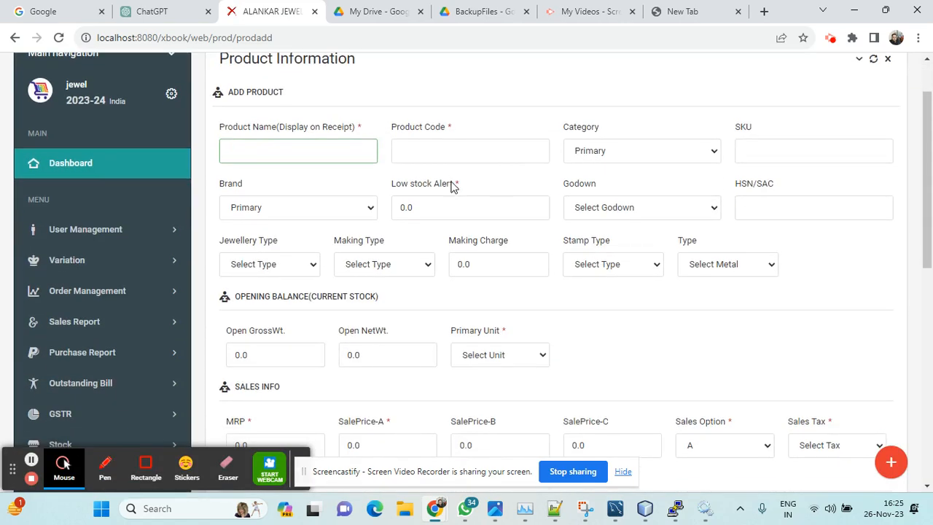
{"action": "scroll", "coordinate": [368, 226], "scroll_direction": "down", "scroll_amount": 1}
{"action": "scroll", "coordinate": [328, 197], "scroll_direction": "up", "scroll_amount": 1}
{"action": "left_click", "coordinate": [302, 267]}
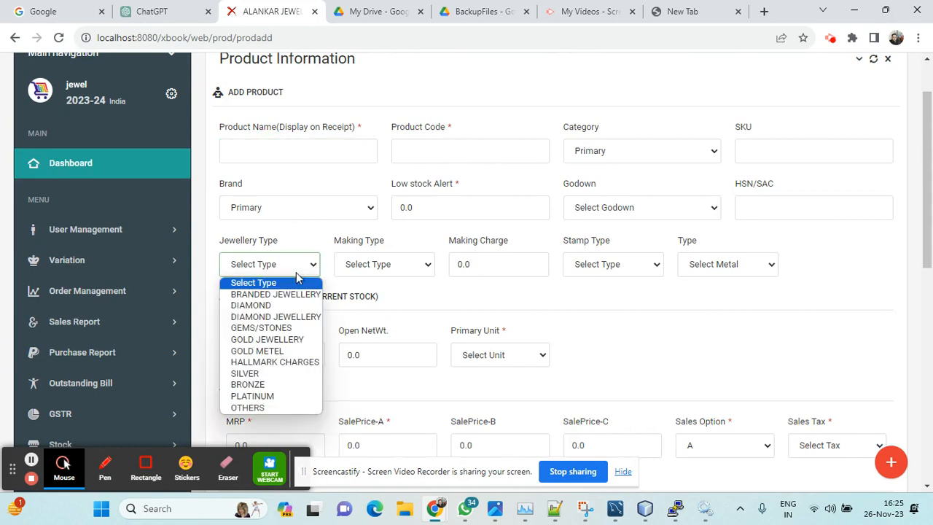
{"action": "left_click", "coordinate": [379, 266]}
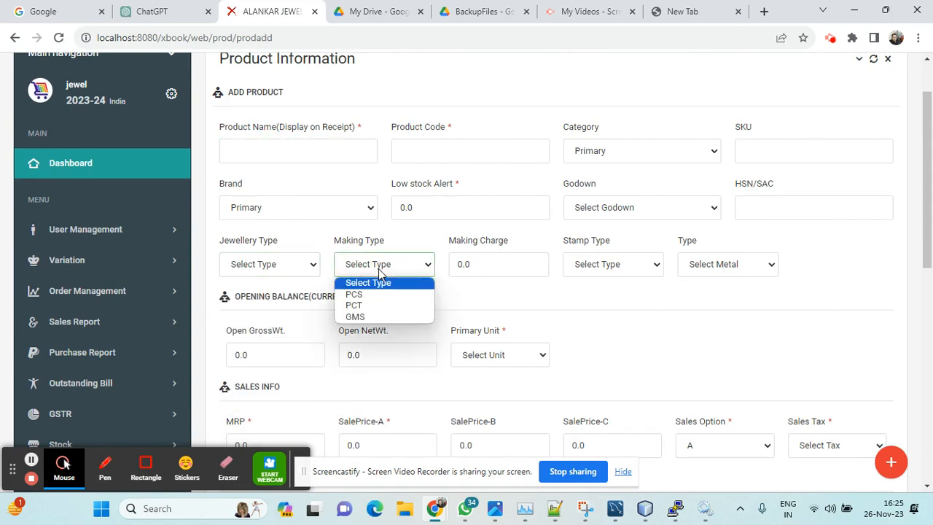
{"action": "left_click", "coordinate": [379, 266]}
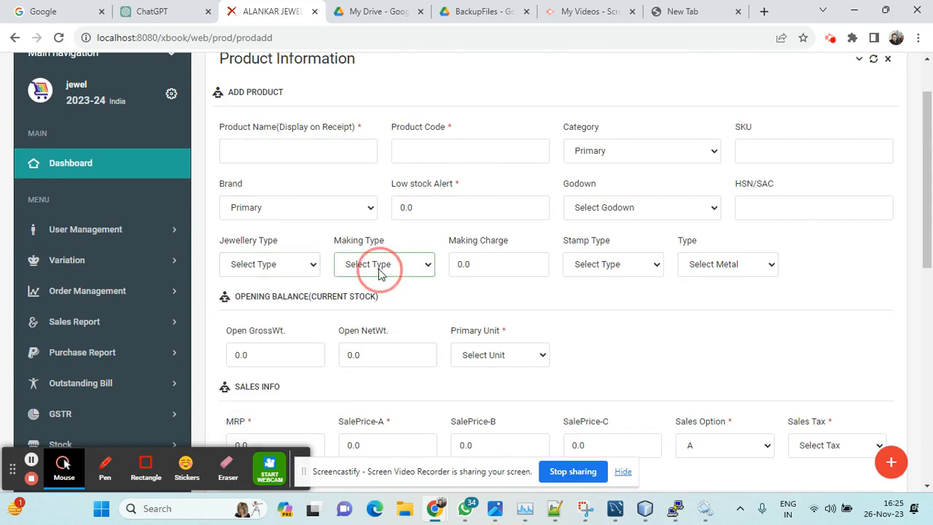
{"action": "left_click", "coordinate": [599, 269]}
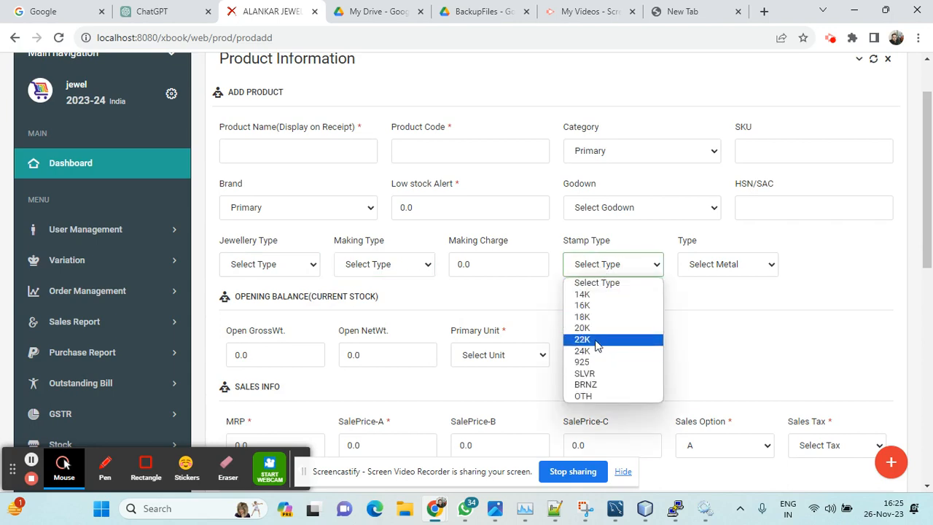
{"action": "left_click", "coordinate": [744, 273]}
{"action": "left_click", "coordinate": [744, 264]}
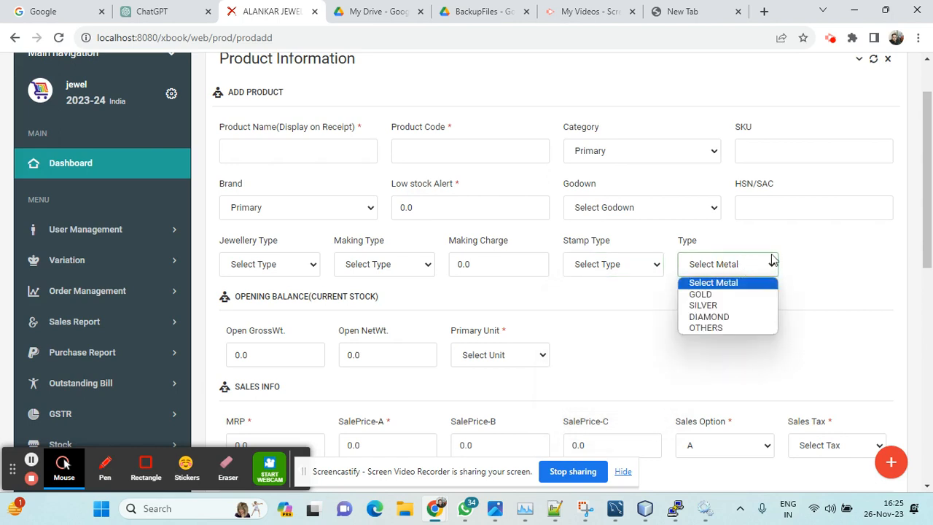
{"action": "left_click", "coordinate": [807, 252]}
Step: Set the new product's sales tax to GST@3% and look over its purchase and tax settings
{"action": "scroll", "coordinate": [772, 299], "scroll_direction": "down", "scroll_amount": 4}
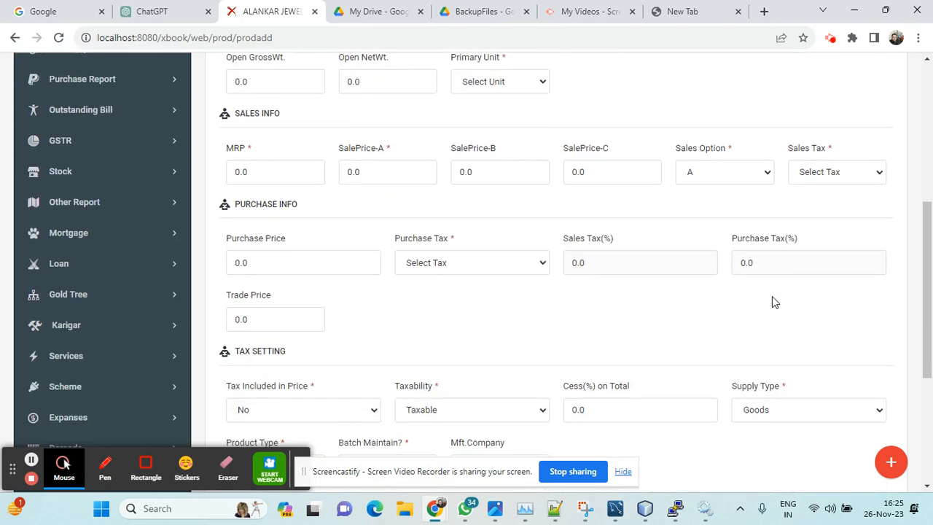
{"action": "left_click", "coordinate": [830, 175]}
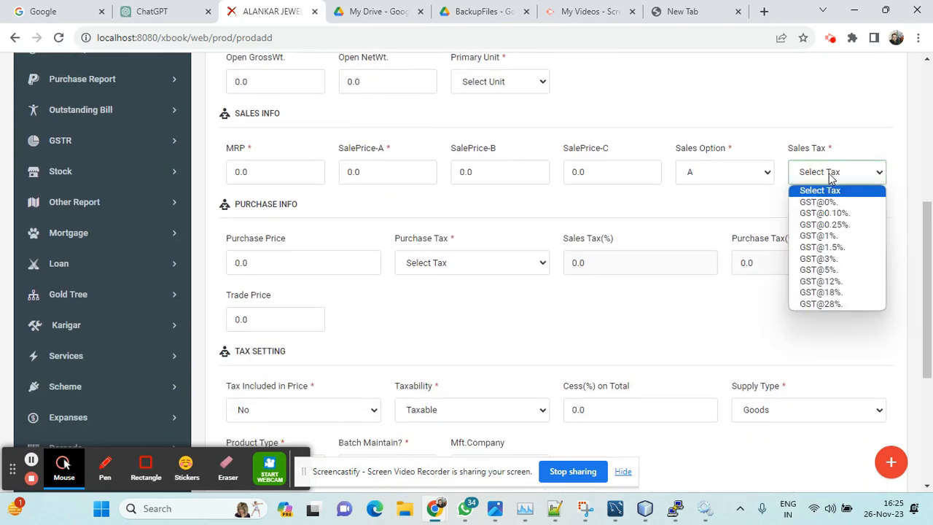
{"action": "left_click", "coordinate": [811, 258]}
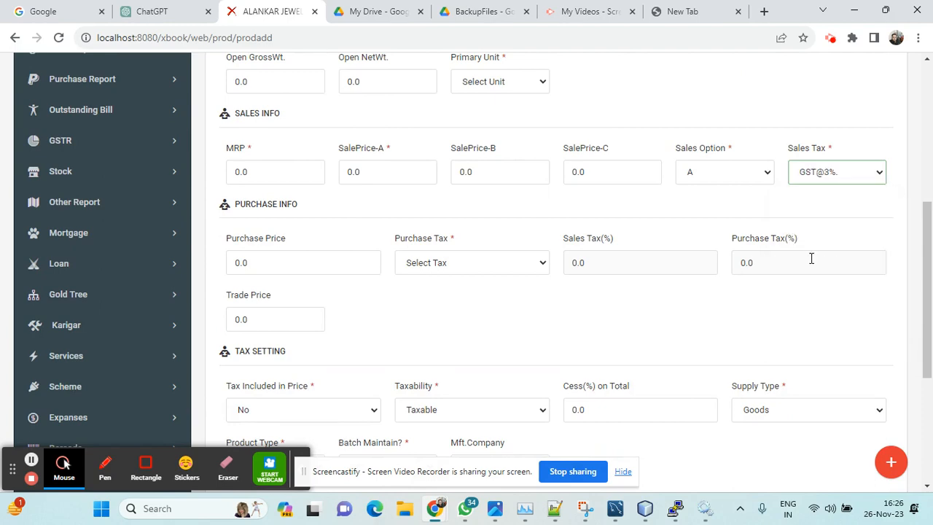
{"action": "scroll", "coordinate": [541, 316], "scroll_direction": "down", "scroll_amount": 3}
{"action": "scroll", "coordinate": [542, 316], "scroll_direction": "up", "scroll_amount": 3}
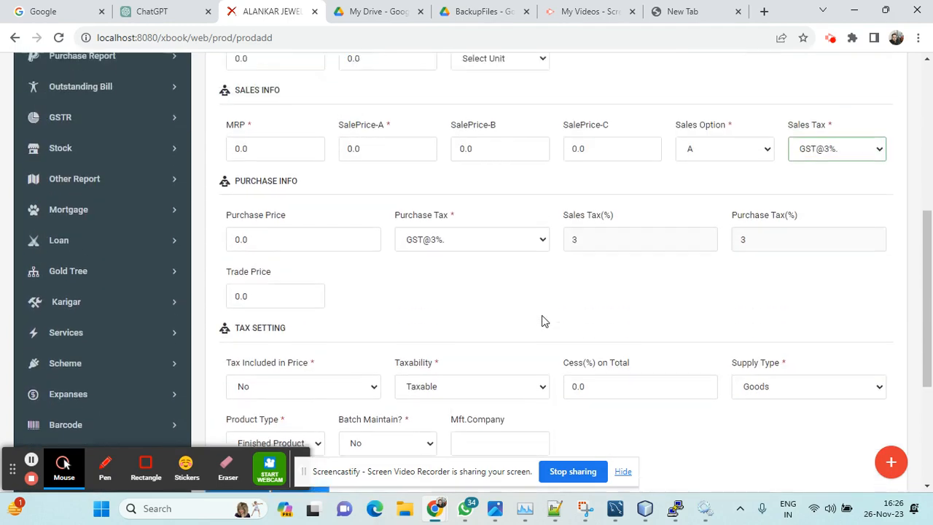
Step: Leave the product form and look through the items in the product list
{"action": "scroll", "coordinate": [542, 315], "scroll_direction": "up", "scroll_amount": 5}
{"action": "left_click", "coordinate": [580, 73]}
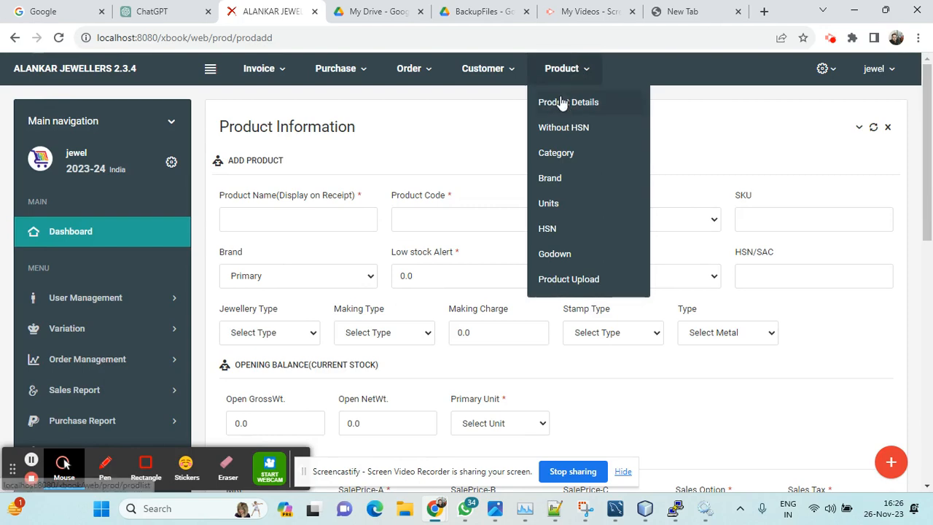
{"action": "left_click", "coordinate": [562, 102]}
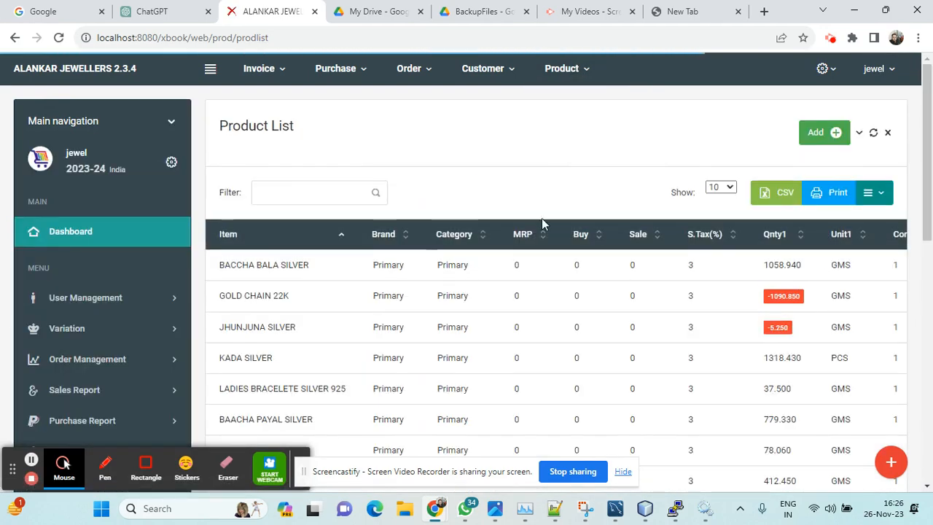
{"action": "scroll", "coordinate": [541, 224], "scroll_direction": "down", "scroll_amount": 1}
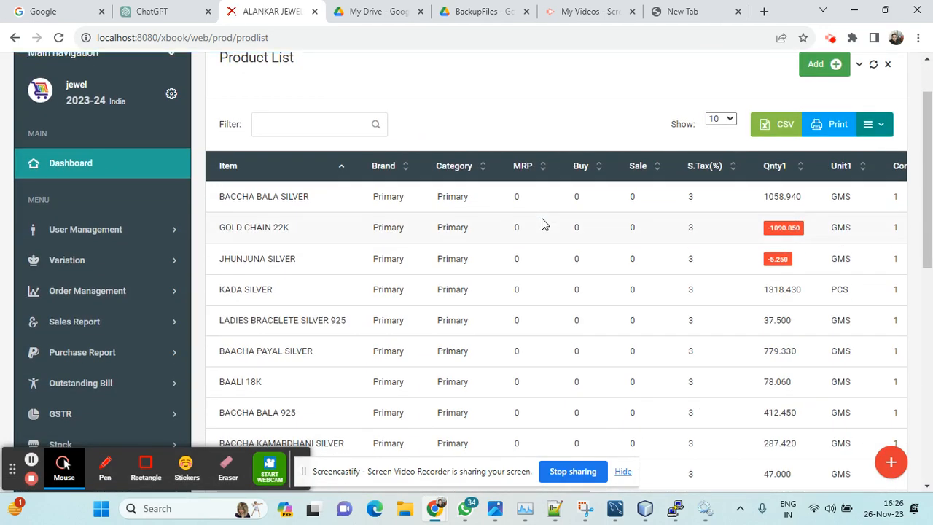
{"action": "scroll", "coordinate": [541, 224], "scroll_direction": "down", "scroll_amount": 1}
{"action": "scroll", "coordinate": [541, 223], "scroll_direction": "up", "scroll_amount": 2}
Step: Filter the product list for "gold cha" and look at the list's CSV and Print options
{"action": "left_click", "coordinate": [297, 187]}
{"action": "type", "text": "gold cha"}
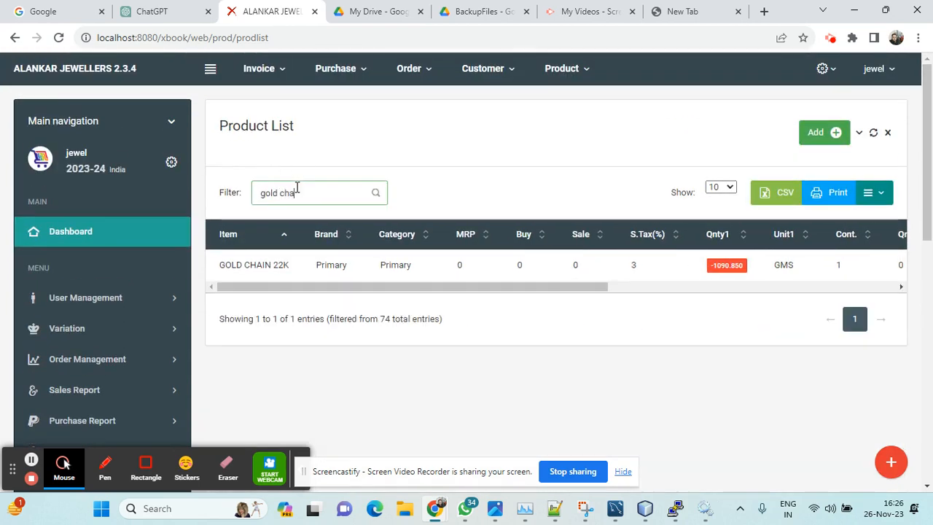
{"action": "left_click", "coordinate": [778, 197]}
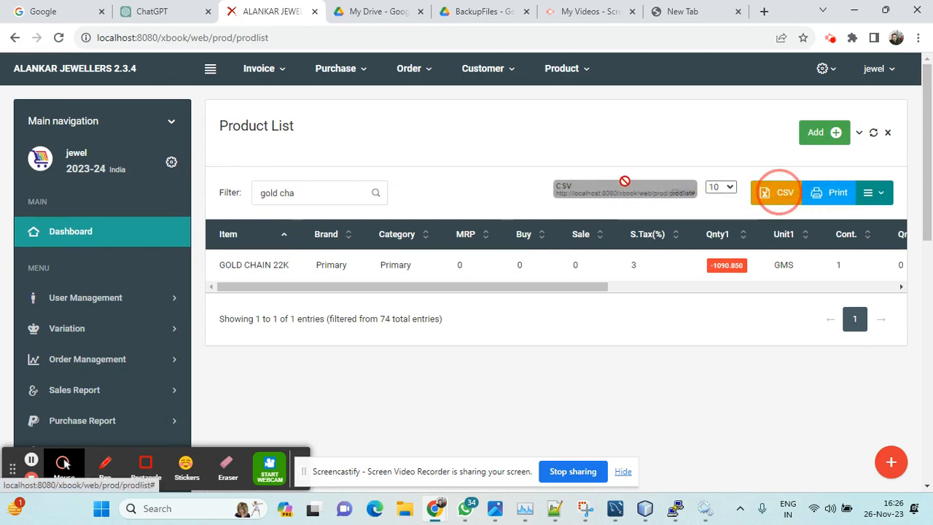
{"action": "left_click_drag", "start_coordinate": [832, 193], "coordinate": [427, 154]}
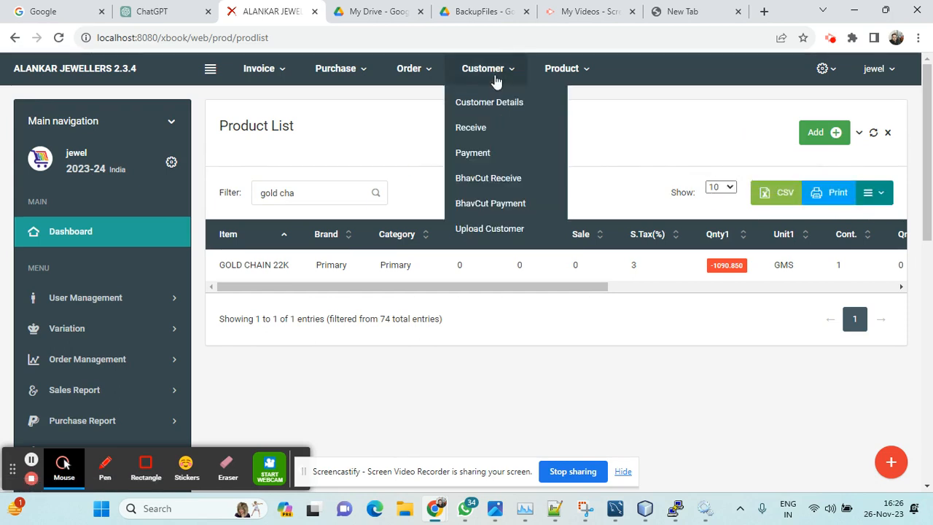
Step: Start a new record of type Customer from the customer details and enter the customer's full name
{"action": "left_click", "coordinate": [485, 104]}
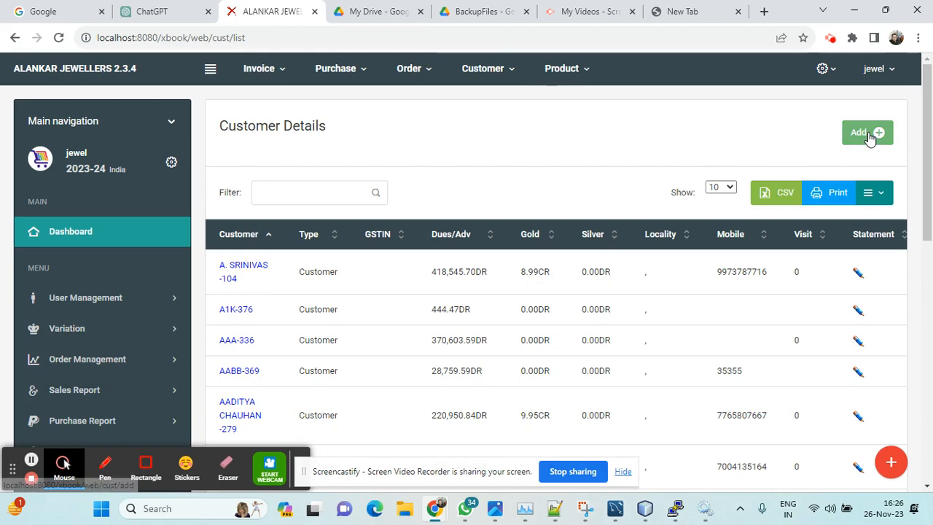
{"action": "left_click", "coordinate": [867, 134]}
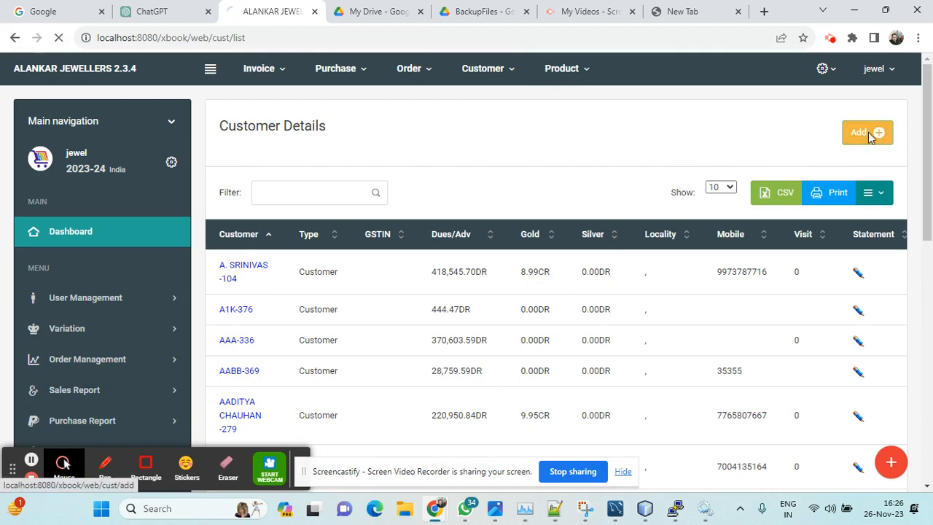
{"action": "left_click", "coordinate": [324, 226]}
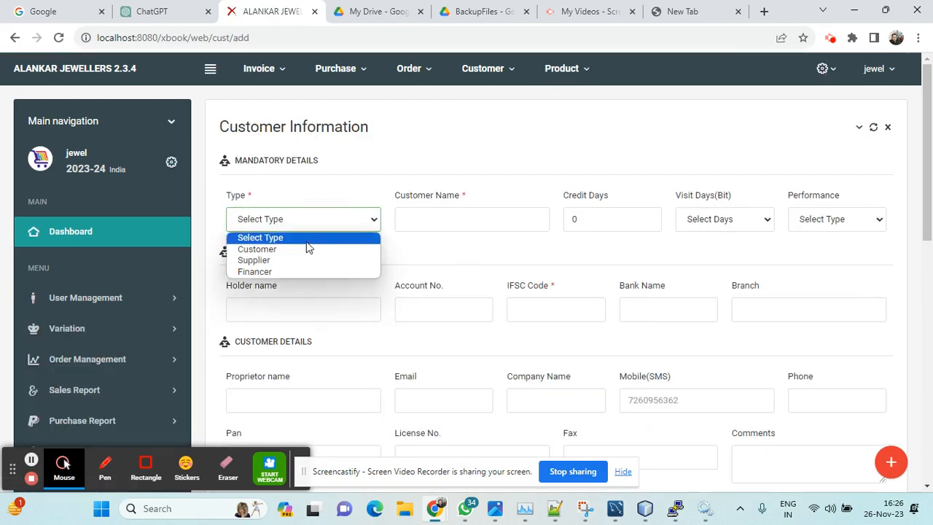
{"action": "left_click", "coordinate": [302, 250]}
{"action": "left_click", "coordinate": [447, 223]}
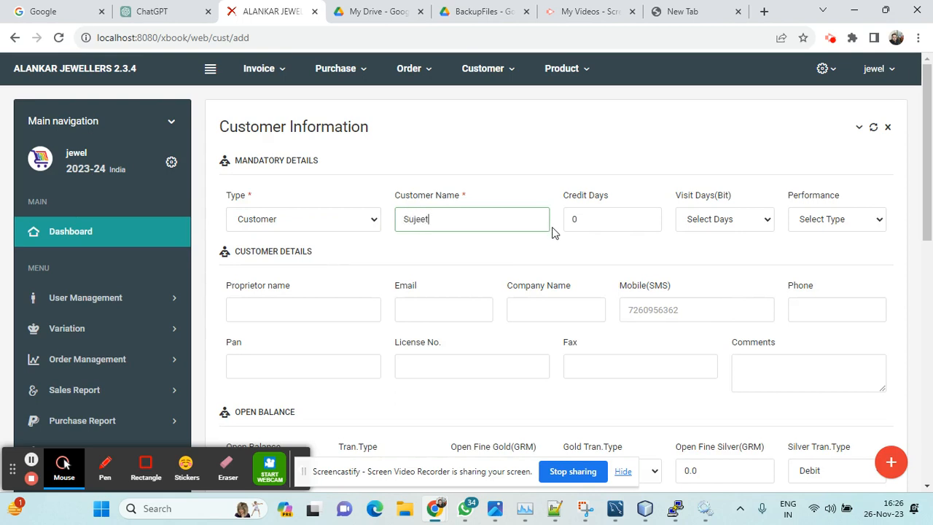
Step: Enter the customer's mobile number in the customer details
{"action": "scroll", "coordinate": [576, 223], "scroll_direction": "down", "scroll_amount": 1}
{"action": "scroll", "coordinate": [576, 224], "scroll_direction": "down", "scroll_amount": 3}
{"action": "left_click", "coordinate": [760, 112]}
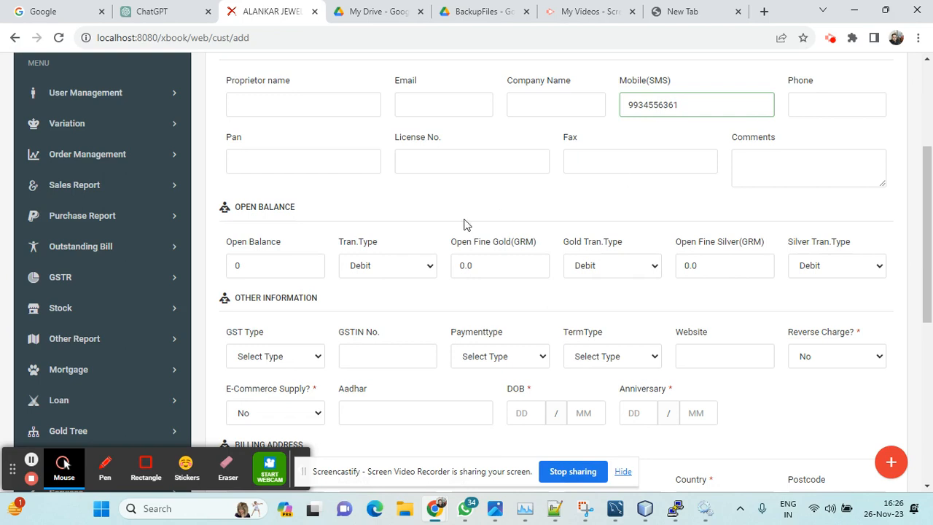
Step: Set the customer's GST type to Consumer
{"action": "scroll", "coordinate": [401, 258], "scroll_direction": "down", "scroll_amount": 2}
{"action": "left_click", "coordinate": [295, 222]}
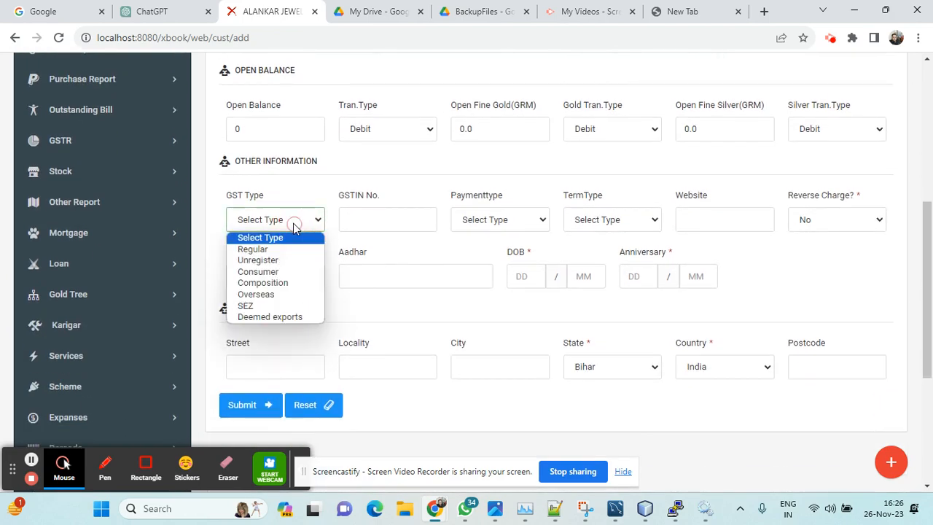
{"action": "left_click", "coordinate": [254, 248]}
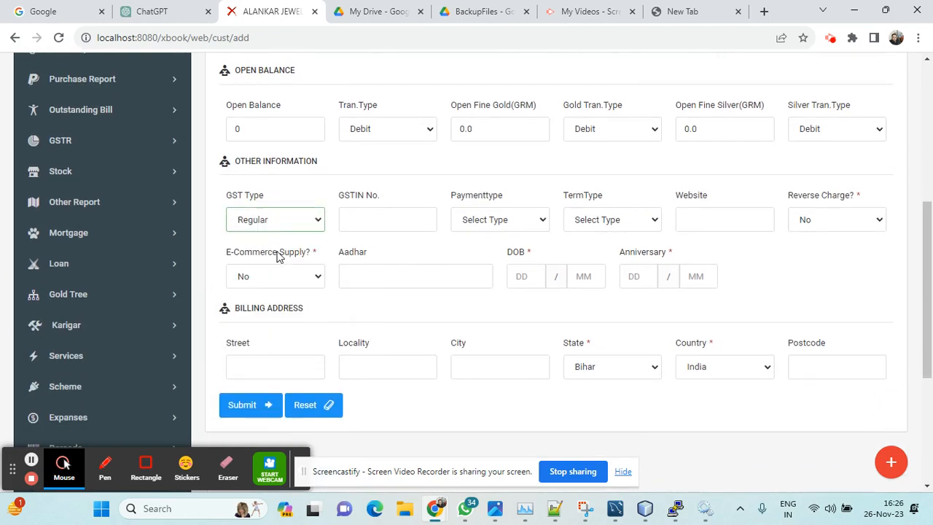
{"action": "left_click", "coordinate": [286, 222]}
{"action": "left_click", "coordinate": [266, 272]}
Step: Submit the customer record with the GSTIN number and the billing street, locality and city left blank
{"action": "left_click", "coordinate": [369, 218]}
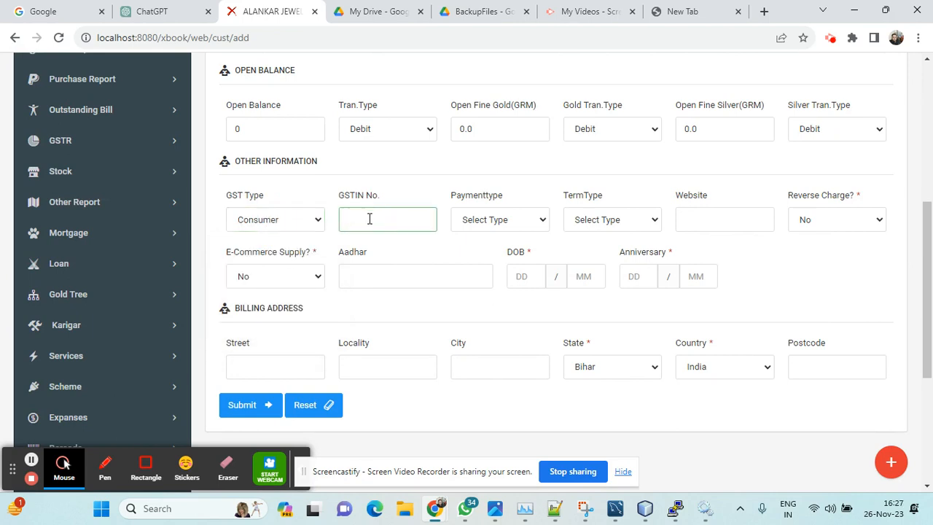
{"action": "left_click", "coordinate": [292, 369]}
{"action": "left_click", "coordinate": [387, 365]}
{"action": "left_click", "coordinate": [492, 365]}
{"action": "left_click", "coordinate": [241, 405]}
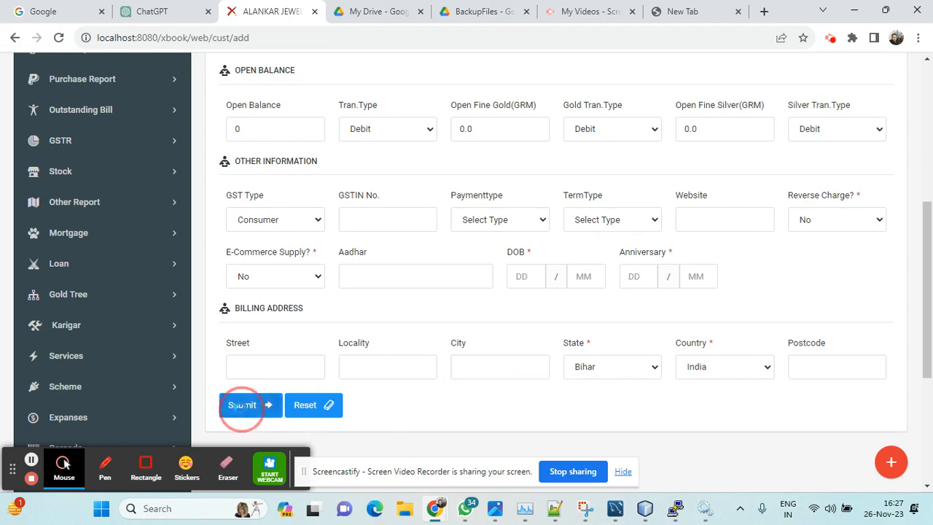
Step: Filter the customer list by the start of the newly added customer's name
{"action": "left_click", "coordinate": [310, 194]}
{"action": "type", "text": "su"}
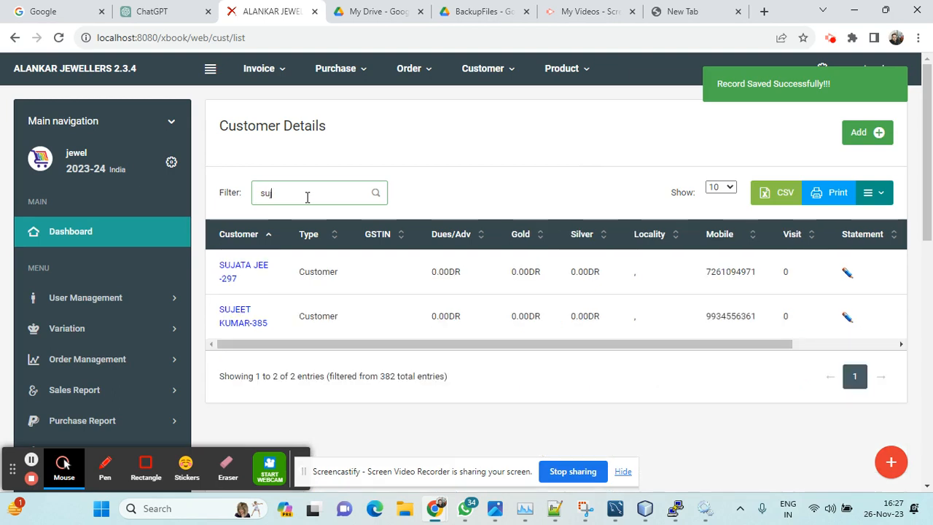
{"action": "type", "text": "je"}
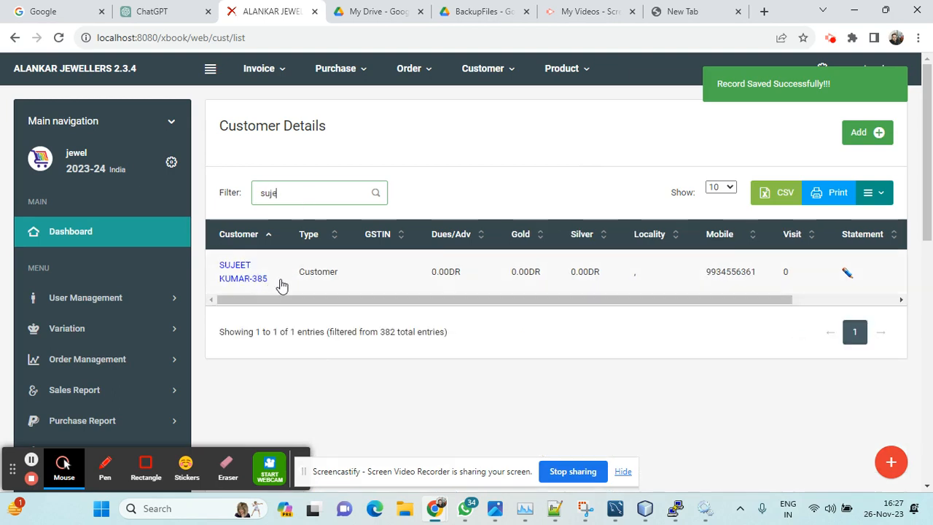
{"action": "left_click", "coordinate": [419, 142]}
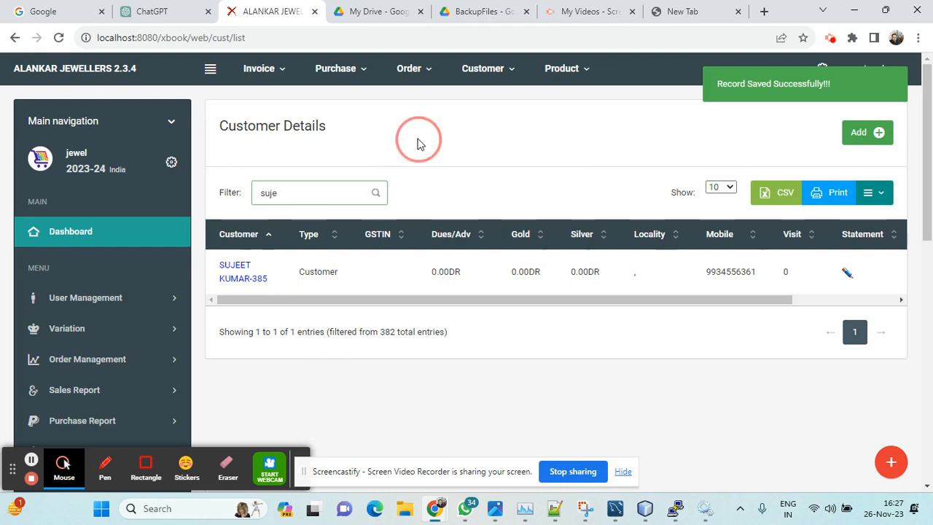
Step: Start a new sale invoice for the newly added customer and check the mobile number filled in on it
{"action": "mouse_move", "coordinate": [272, 71]}
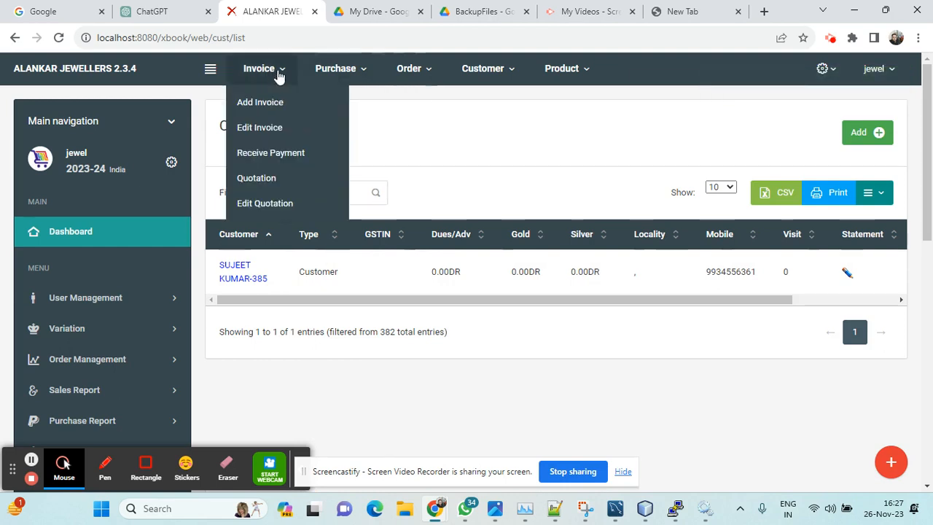
{"action": "left_click", "coordinate": [275, 103]}
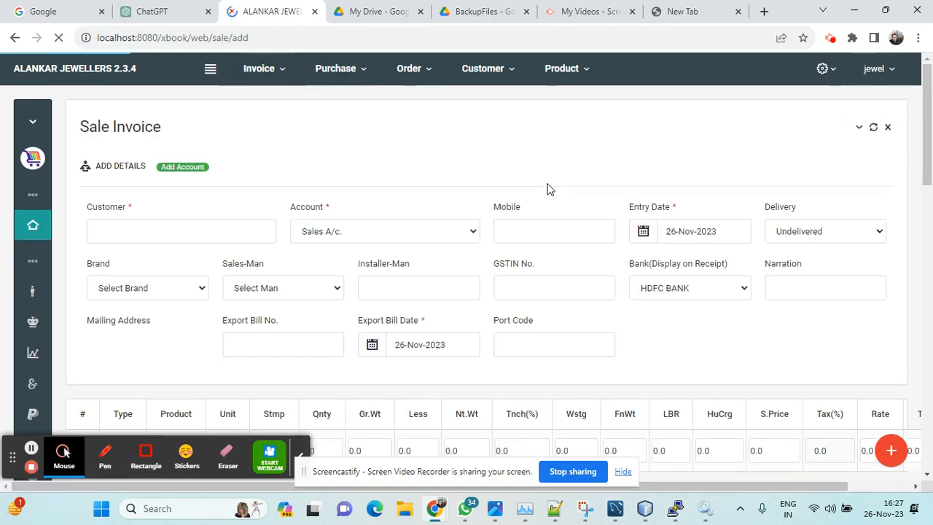
{"action": "left_click", "coordinate": [180, 224]}
{"action": "type", "text": "su"}
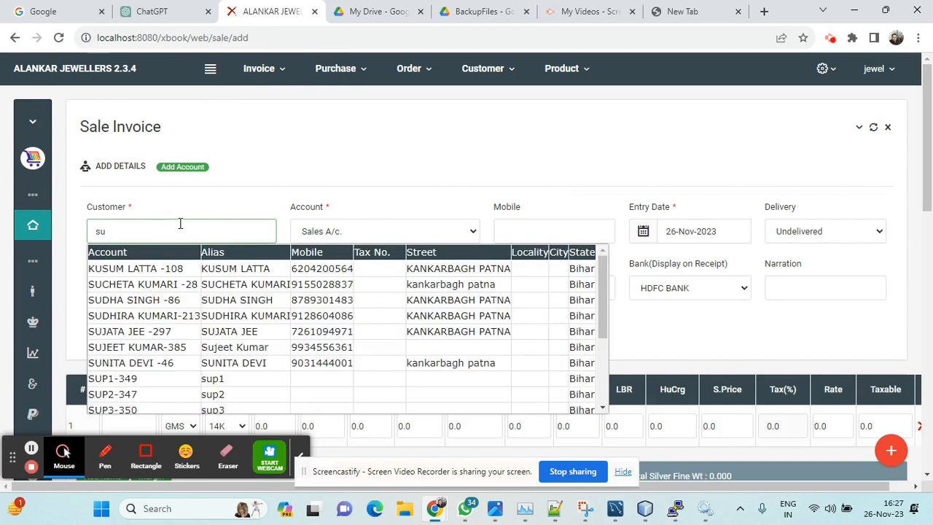
{"action": "type", "text": "j"}
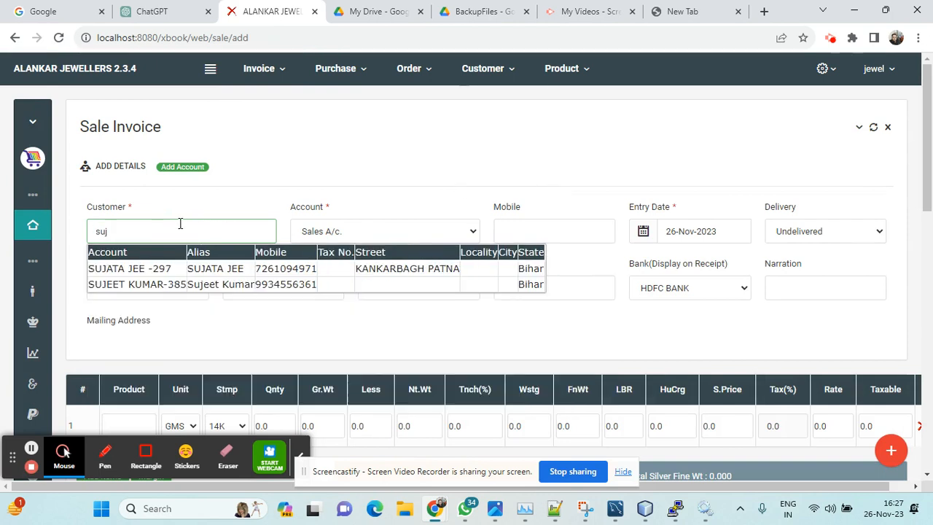
{"action": "left_click", "coordinate": [149, 284]}
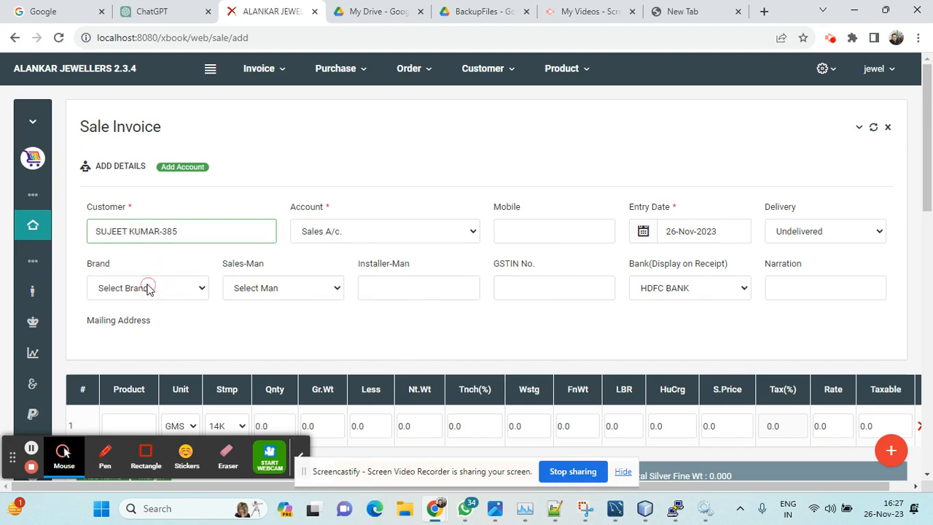
{"action": "scroll", "coordinate": [376, 193], "scroll_direction": "down", "scroll_amount": 2}
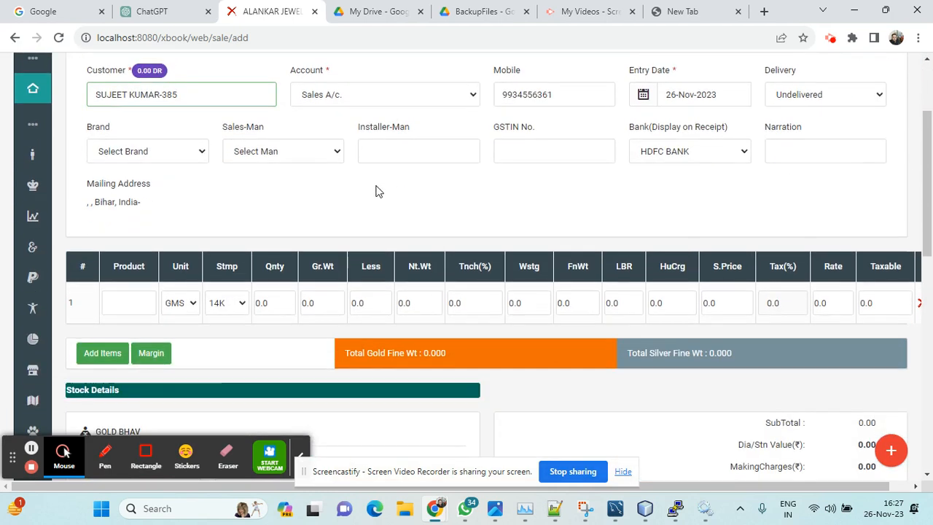
{"action": "double_click", "coordinate": [587, 95]}
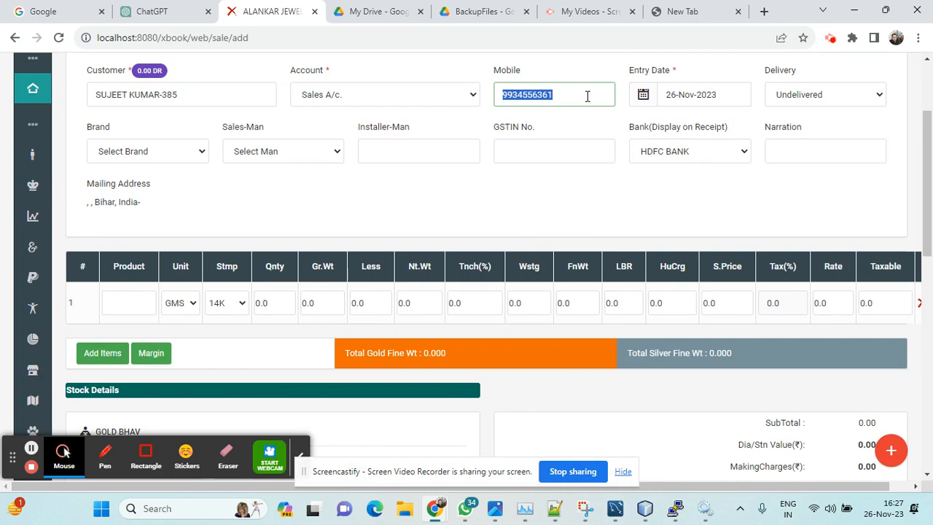
Step: Add GOLD CHAIN 22K as the first item of the sale invoice, leaving the GSTIN number blank
{"action": "left_click", "coordinate": [533, 152]}
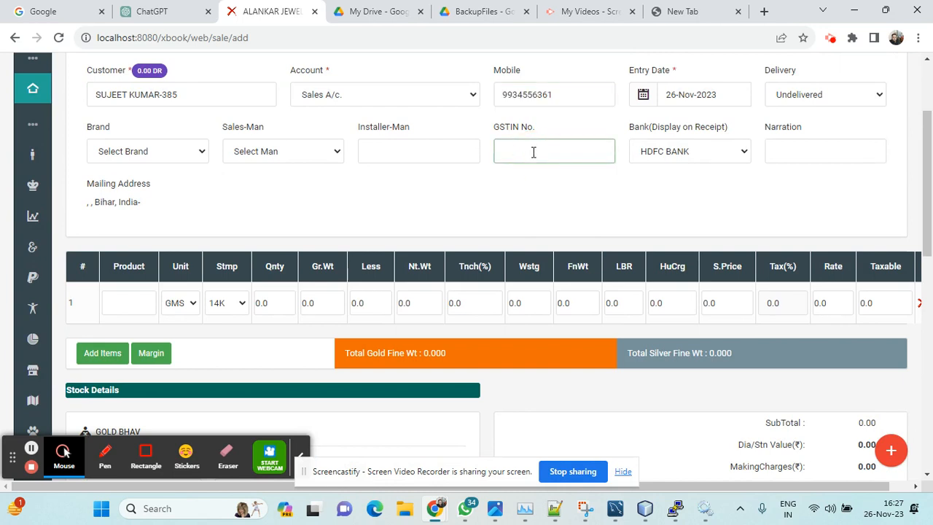
{"action": "scroll", "coordinate": [289, 187], "scroll_direction": "down", "scroll_amount": 1}
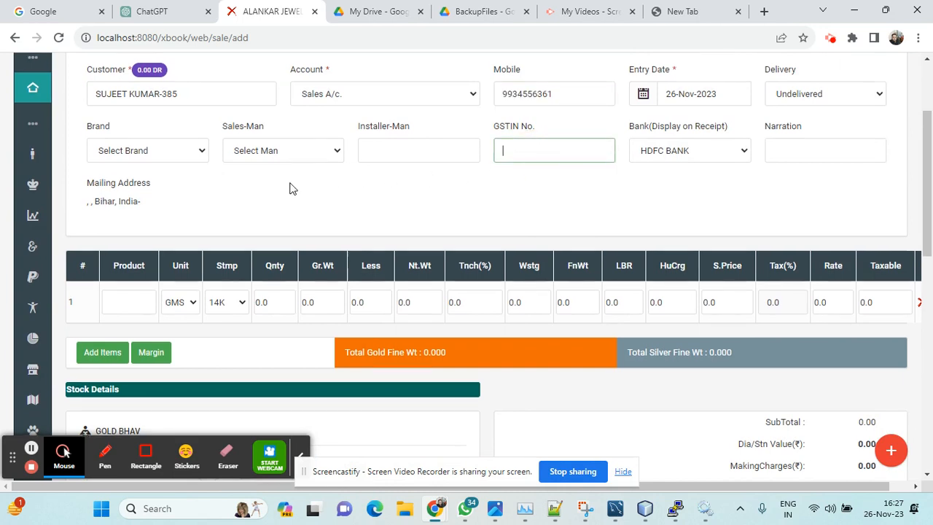
{"action": "left_click", "coordinate": [130, 228]}
{"action": "type", "text": "gol"}
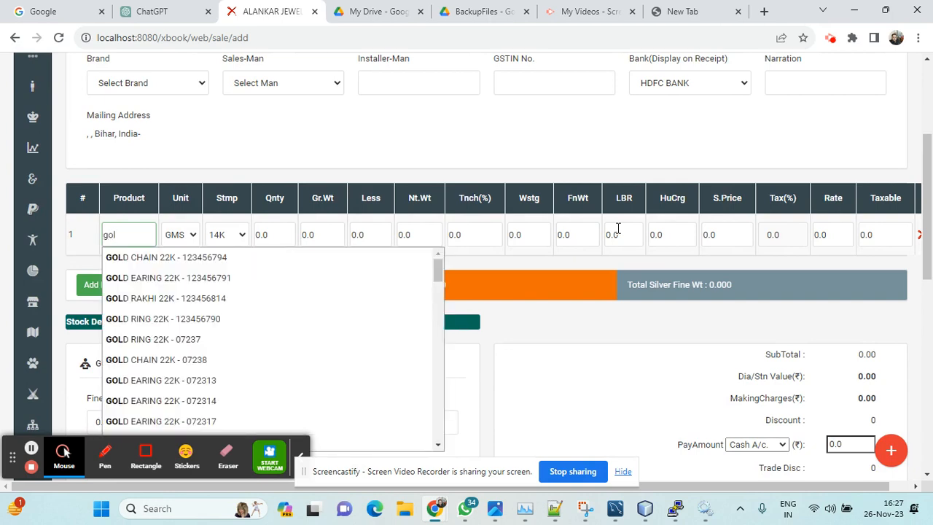
{"action": "type", "text": "d"}
{"action": "key", "text": "Down"}
{"action": "key", "text": "Return"}
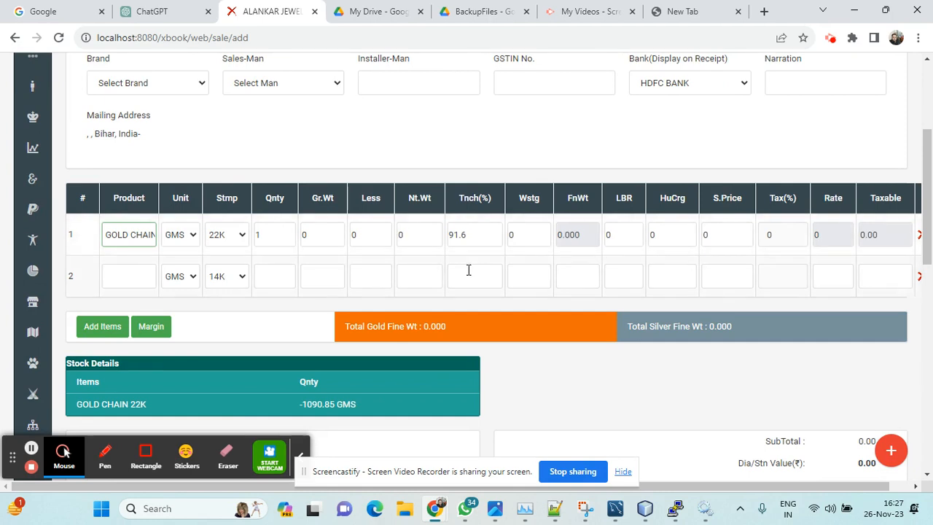
Step: Set the gold chain's gross weight to 12 and its wastage to 2, keeping quantity 1 and Tnch 91.6
{"action": "left_click", "coordinate": [271, 234]}
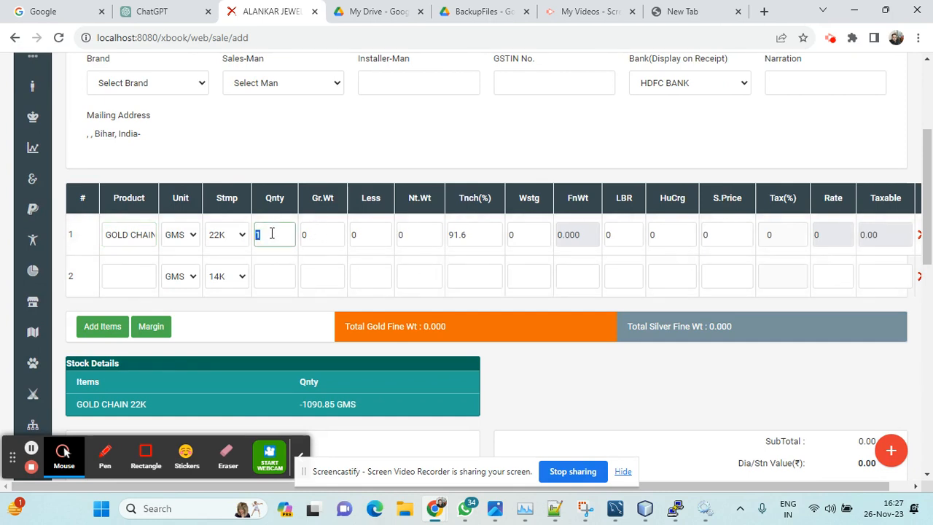
{"action": "left_click", "coordinate": [319, 234]}
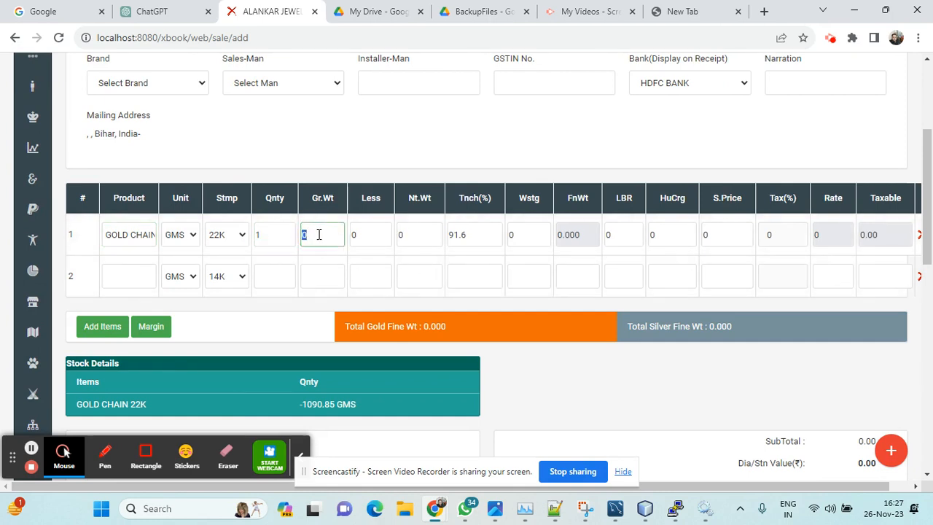
{"action": "type", "text": "12"}
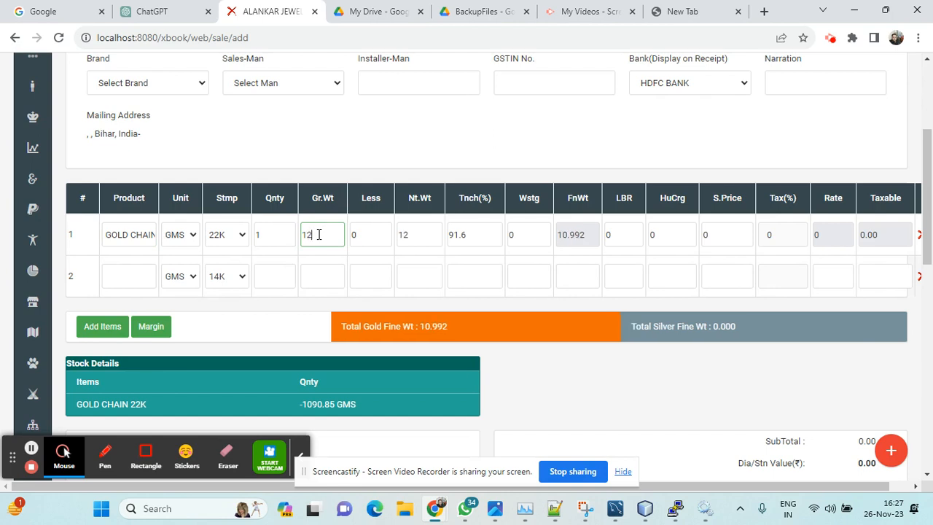
{"action": "left_click", "coordinate": [472, 235]}
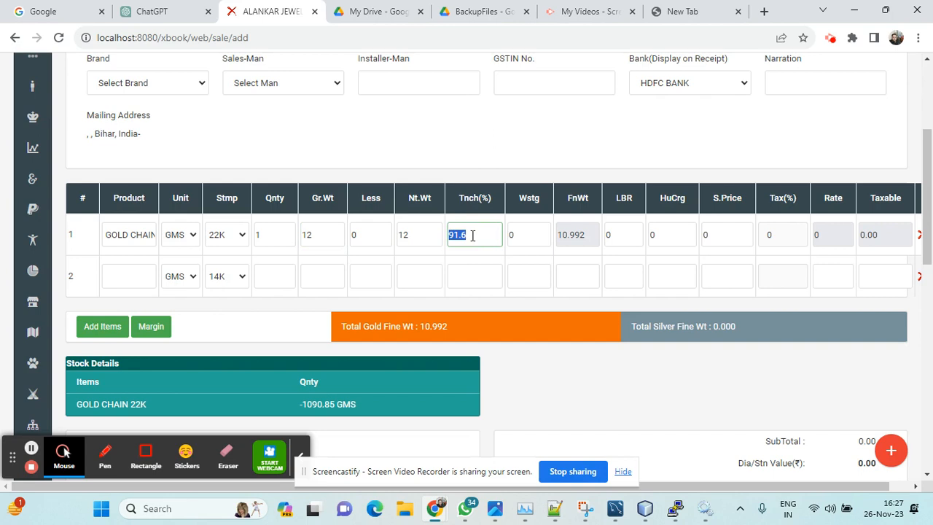
{"action": "left_click", "coordinate": [530, 240]}
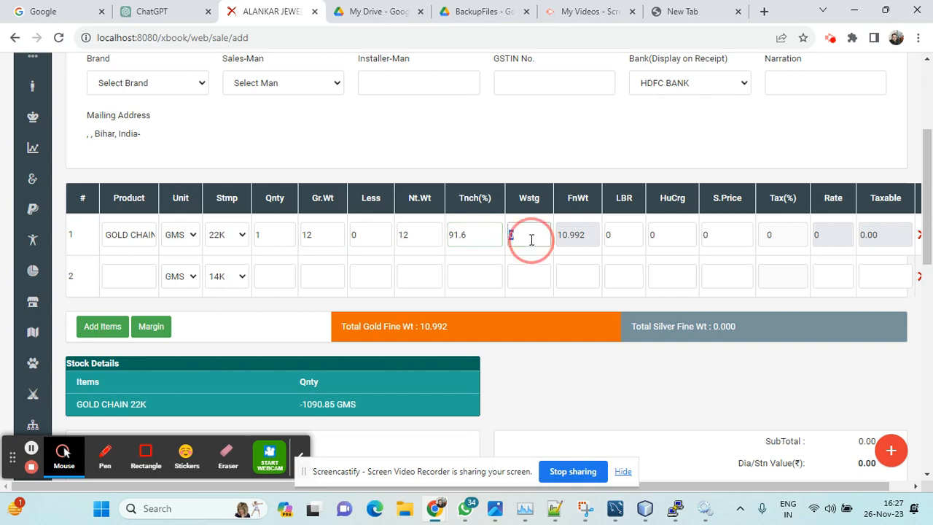
{"action": "type", "text": "2"}
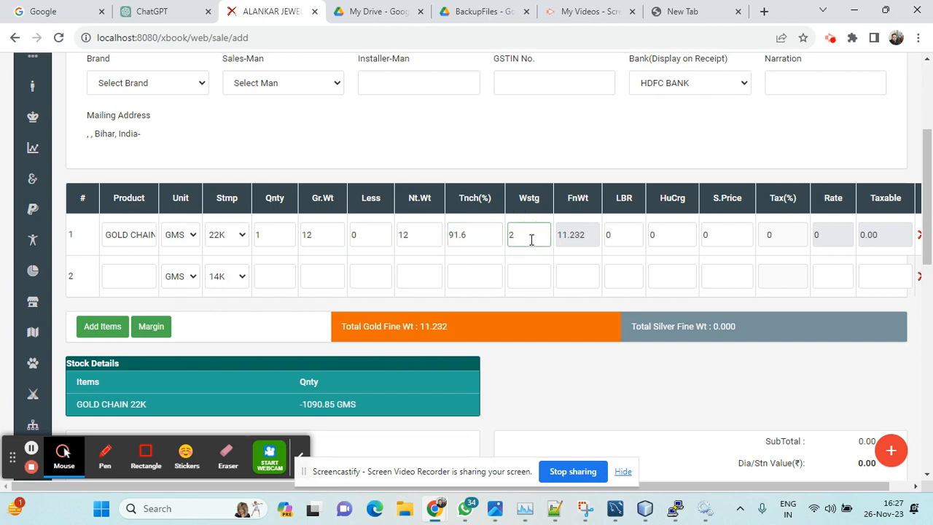
Step: Check the gold chain's fine weight, set its LBR to 100 and check the taxable amount
{"action": "left_click", "coordinate": [570, 235]}
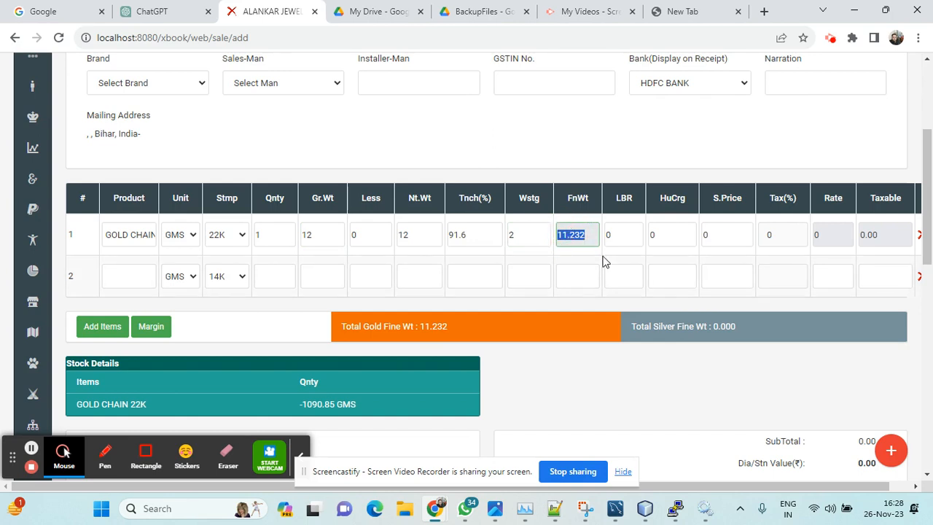
{"action": "left_click", "coordinate": [617, 238]}
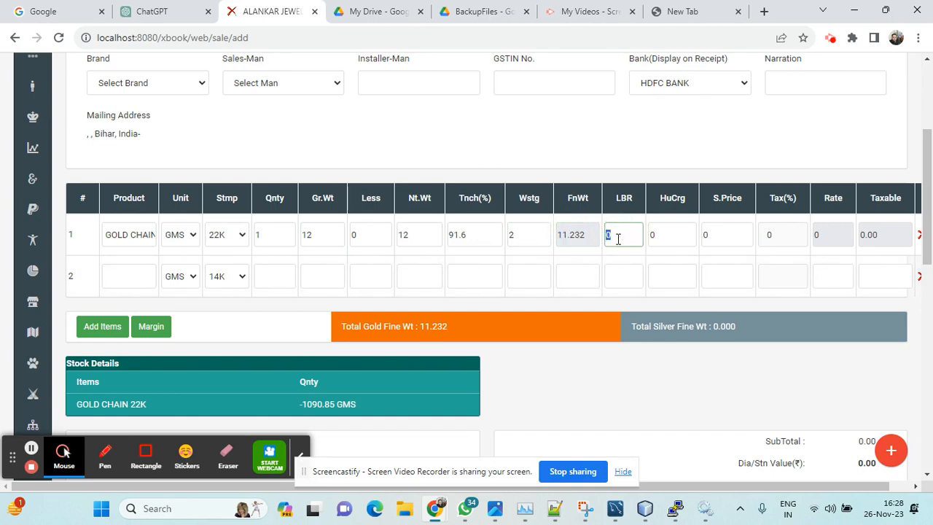
{"action": "type", "text": "100"}
{"action": "left_click", "coordinate": [882, 234]}
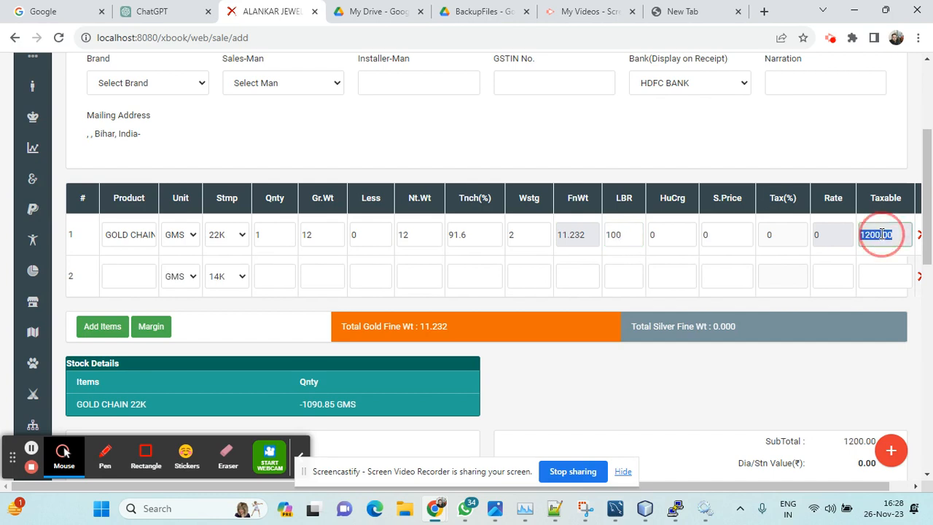
Step: Set the gold chain's HuCrg to 60 and check its quantity and taxable amount
{"action": "left_click", "coordinate": [625, 236]}
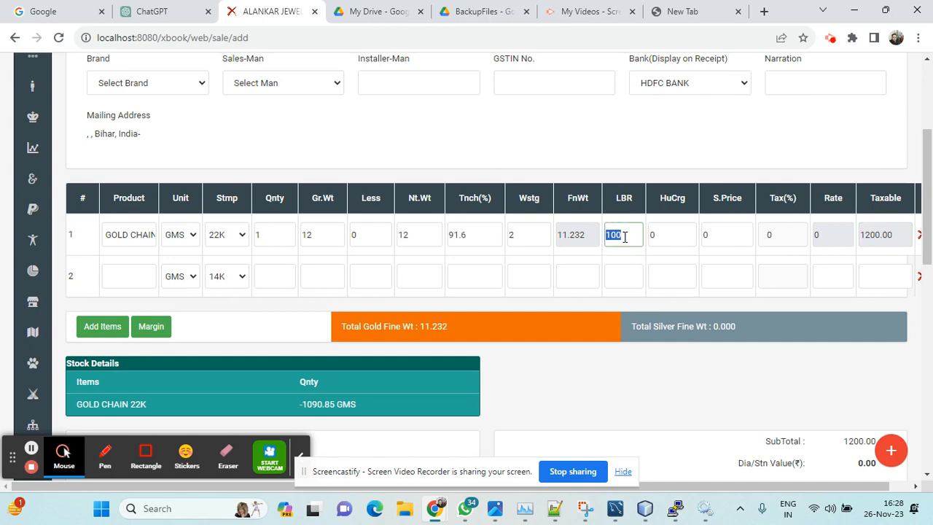
{"action": "key", "text": "Tab"}
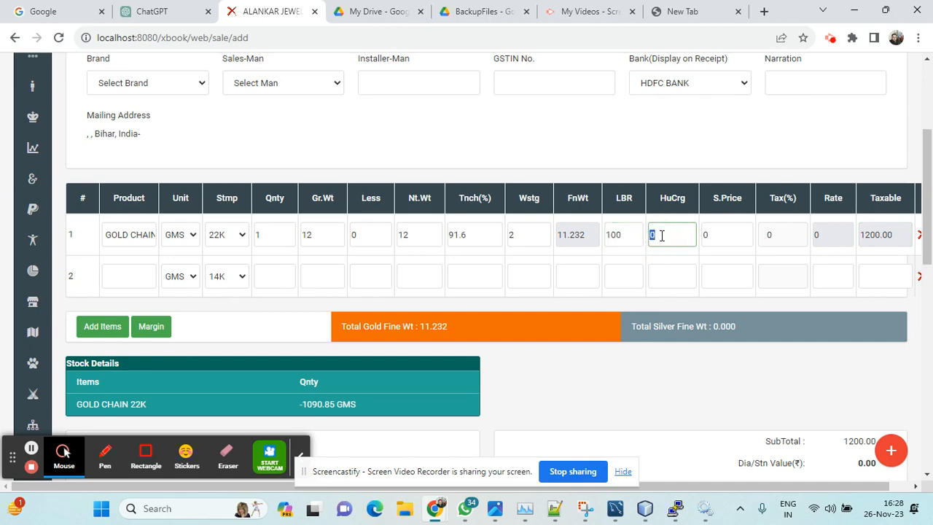
{"action": "type", "text": "60"}
{"action": "double_click", "coordinate": [661, 234]}
{"action": "left_click", "coordinate": [269, 234]}
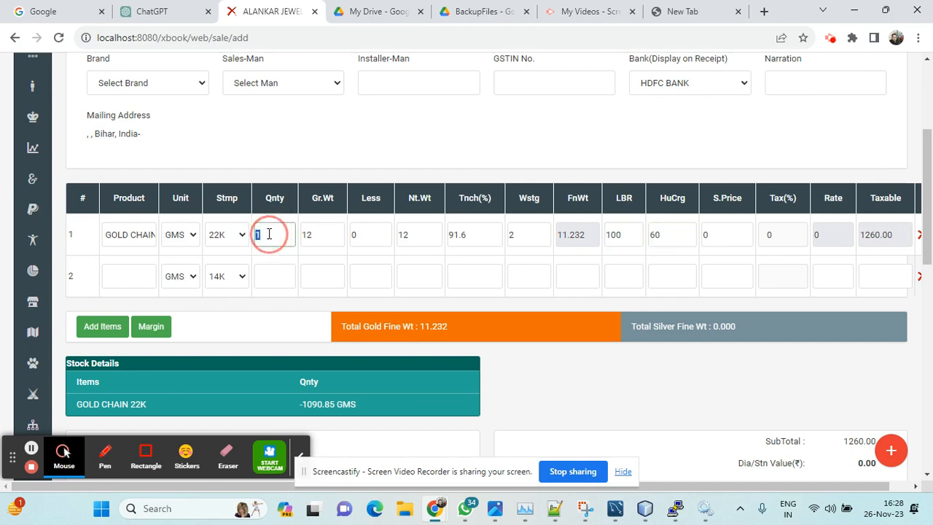
{"action": "left_click", "coordinate": [868, 237]}
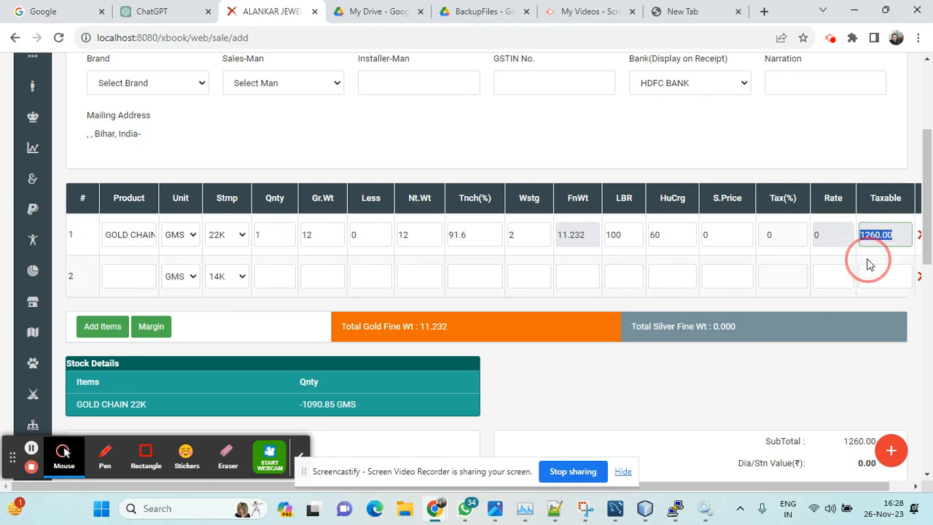
Step: Add FINE GOLD as the second item of the sale invoice
{"action": "scroll", "coordinate": [807, 274], "scroll_direction": "down", "scroll_amount": 1}
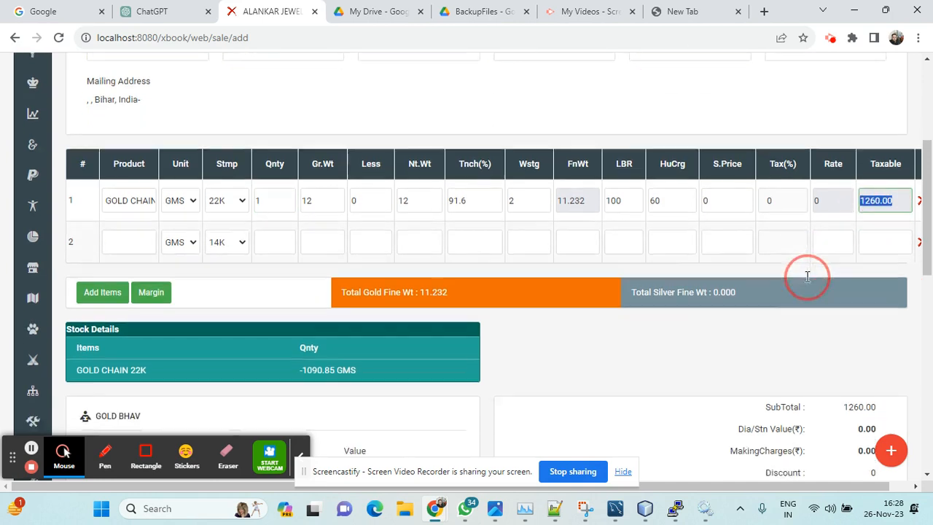
{"action": "scroll", "coordinate": [807, 277], "scroll_direction": "down", "scroll_amount": 1}
{"action": "scroll", "coordinate": [806, 276], "scroll_direction": "up", "scroll_amount": 1}
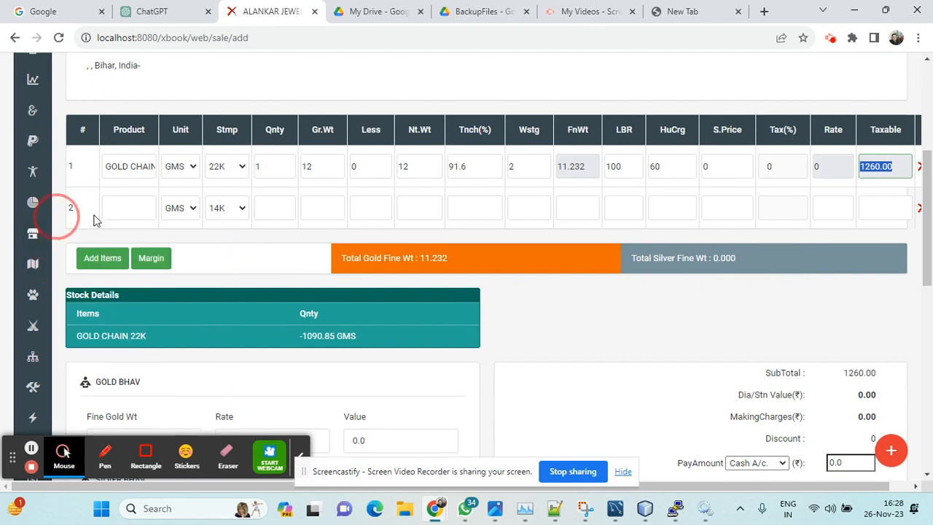
{"action": "left_click", "coordinate": [133, 209]}
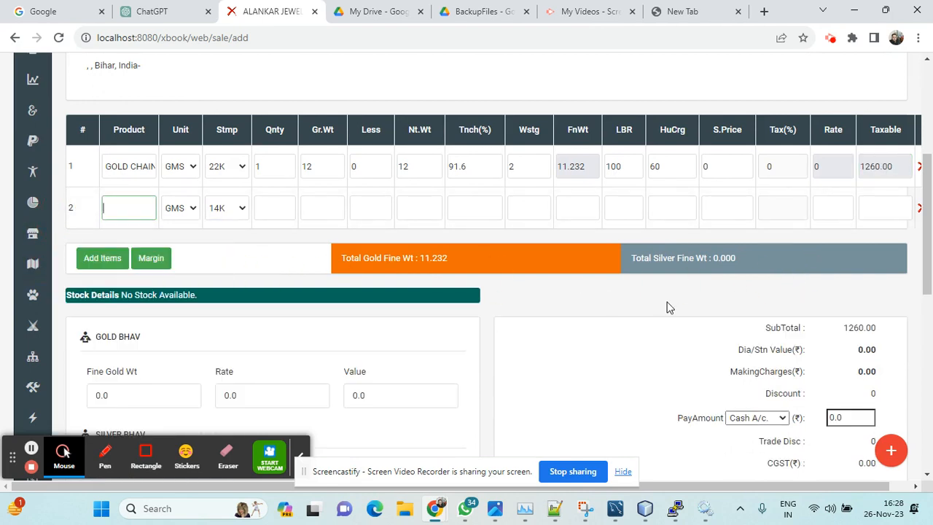
{"action": "type", "text": "fine"}
{"action": "key", "text": "Down"}
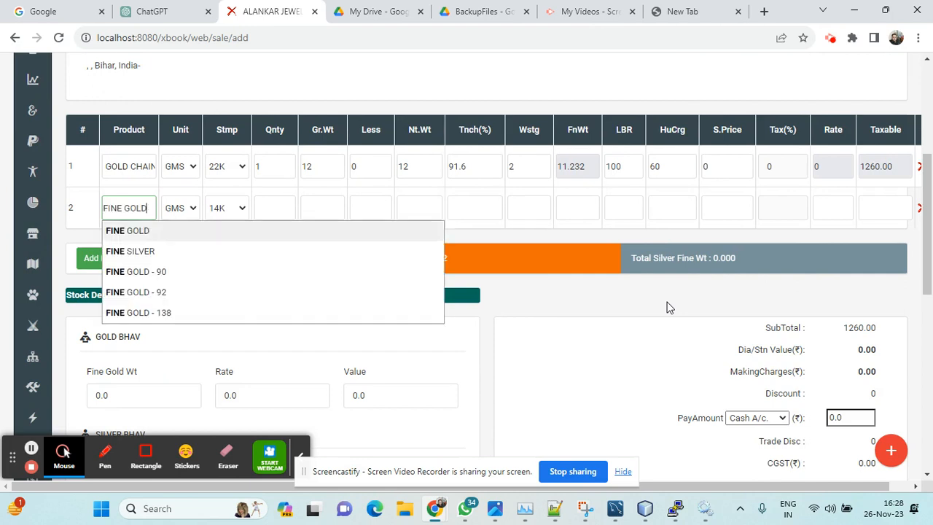
{"action": "key", "text": "Return"}
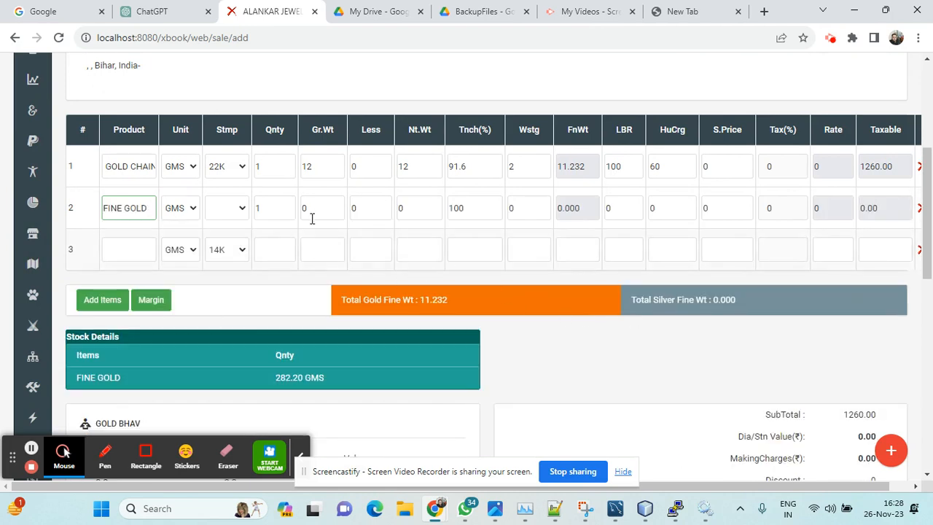
Step: Set the fine gold's gross weight to -6 and its Tnch to 99.50, and check the fine weight and total gold fine weight
{"action": "left_click", "coordinate": [314, 209]}
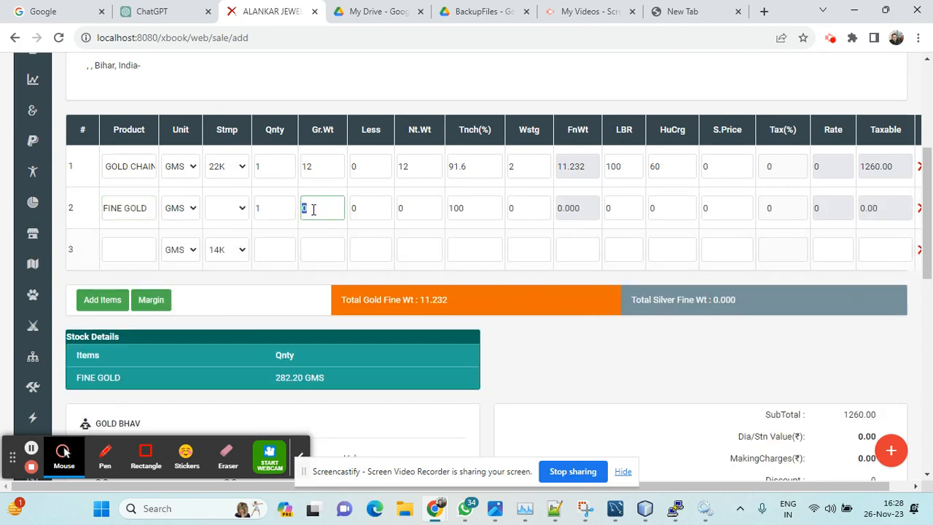
{"action": "key", "text": "BackSpace"}
{"action": "type", "text": "-6"}
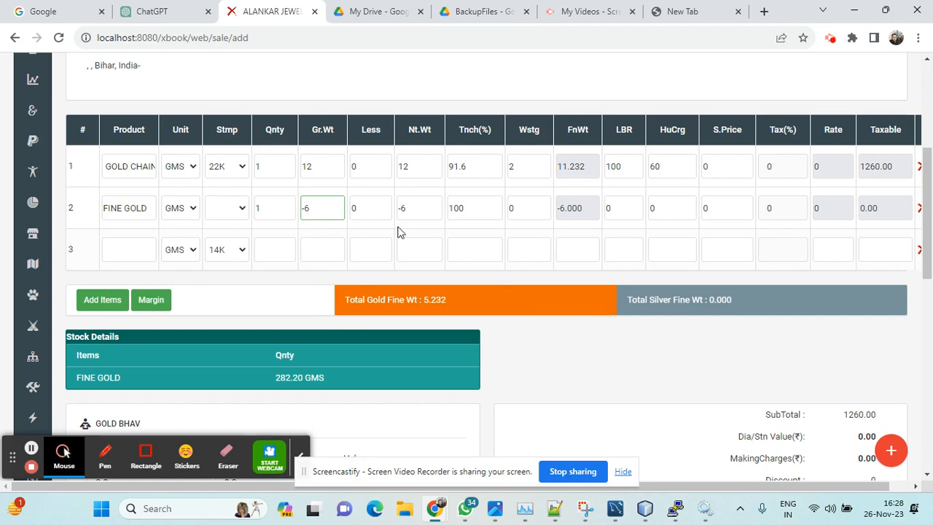
{"action": "left_click", "coordinate": [471, 207]}
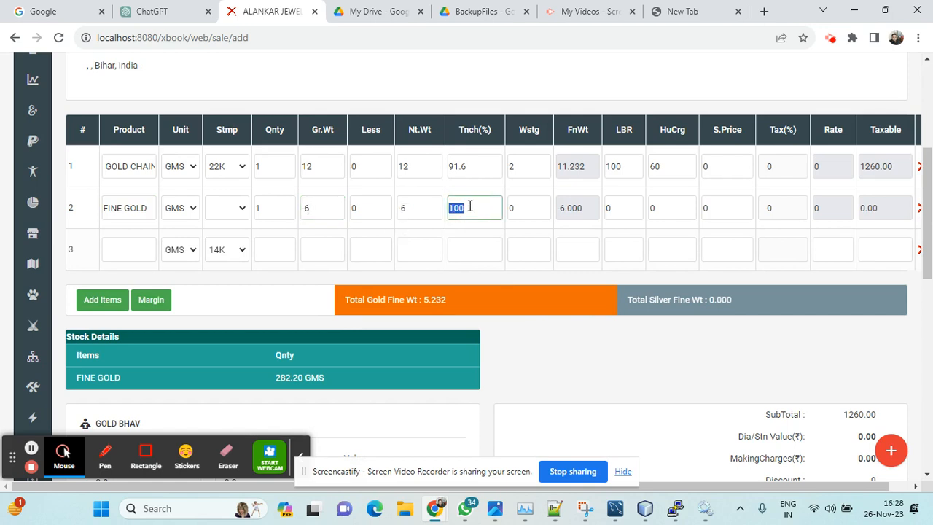
{"action": "type", "text": "99.50"}
{"action": "left_click", "coordinate": [586, 208]}
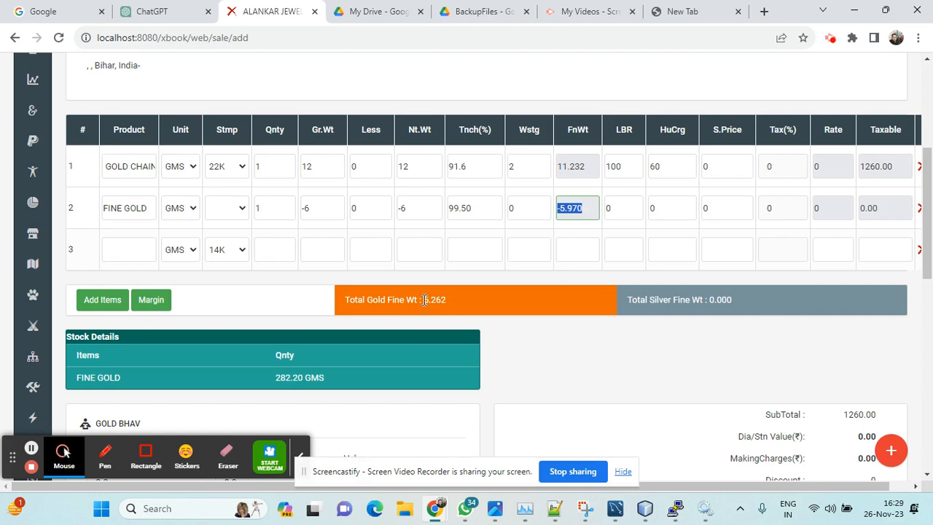
{"action": "left_click_drag", "start_coordinate": [349, 298], "coordinate": [486, 307]}
{"action": "left_click", "coordinate": [486, 301]}
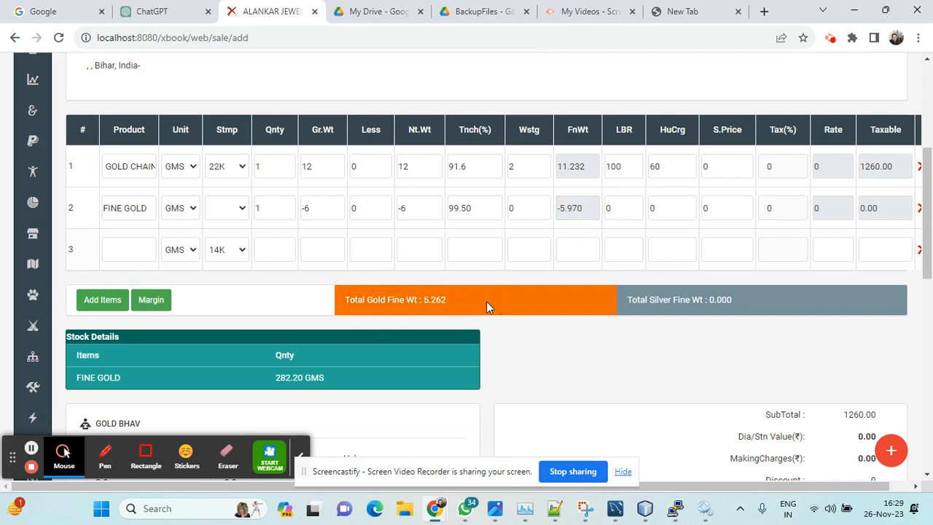
Step: Set the Gold Bhav fine gold weight to 3 at a rate of 6200 and check the invoice totals
{"action": "scroll", "coordinate": [486, 302], "scroll_direction": "down", "scroll_amount": 1}
{"action": "scroll", "coordinate": [486, 301], "scroll_direction": "down", "scroll_amount": 1}
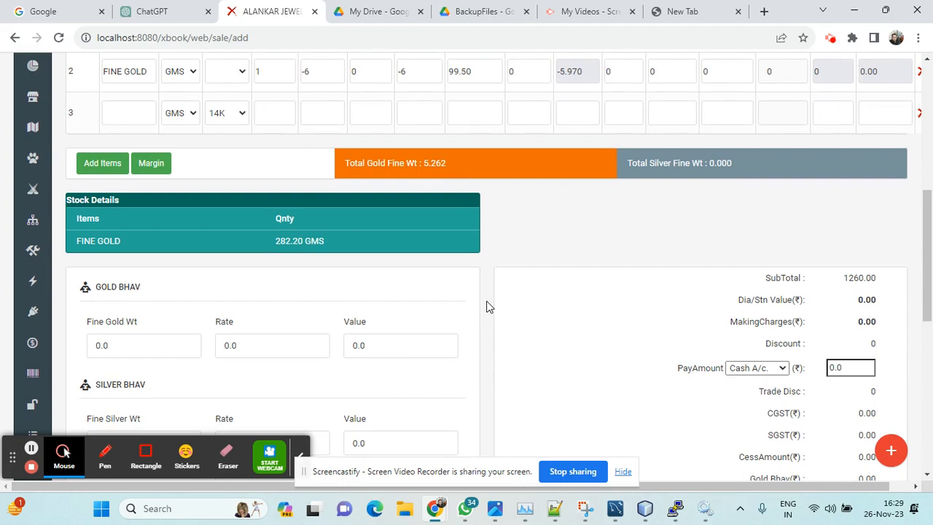
{"action": "left_click", "coordinate": [130, 351]}
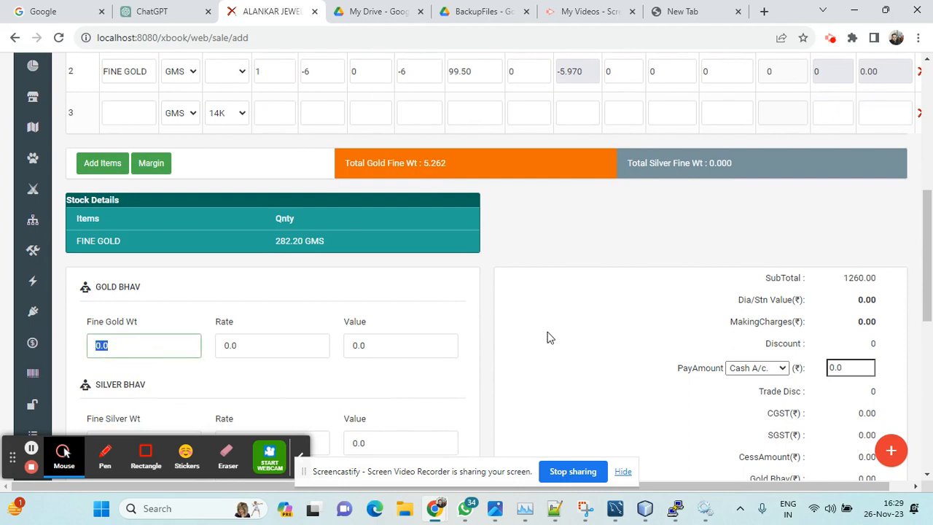
{"action": "type", "text": "3"}
{"action": "left_click", "coordinate": [262, 347]}
{"action": "type", "text": "6200"}
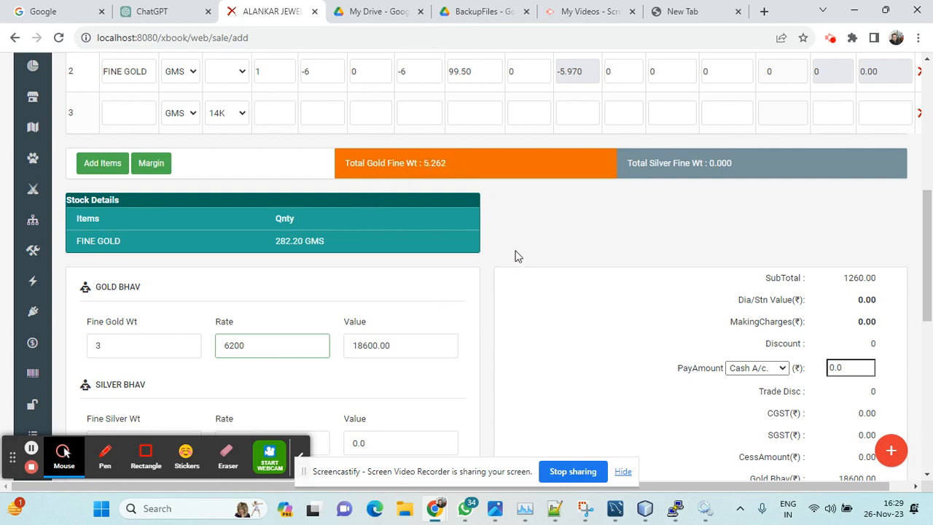
{"action": "scroll", "coordinate": [515, 256], "scroll_direction": "down", "scroll_amount": 1}
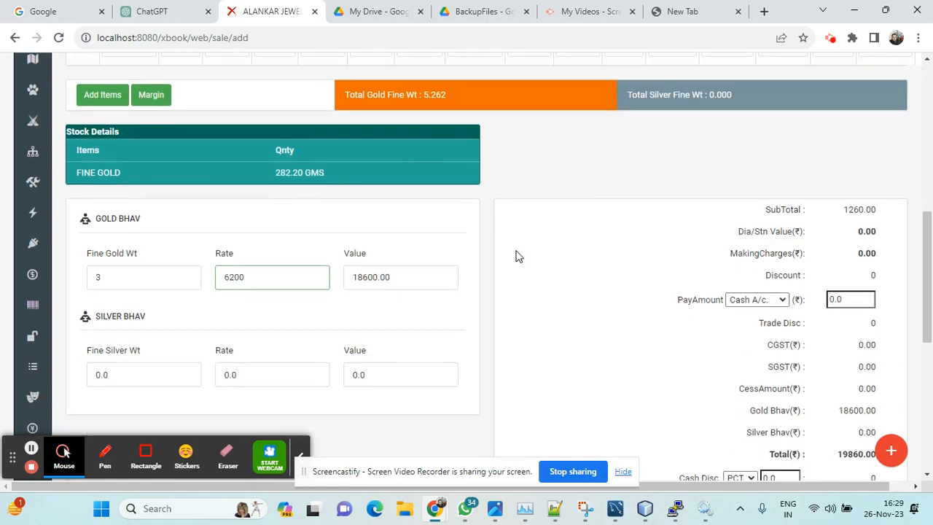
{"action": "scroll", "coordinate": [516, 256], "scroll_direction": "up", "scroll_amount": 1}
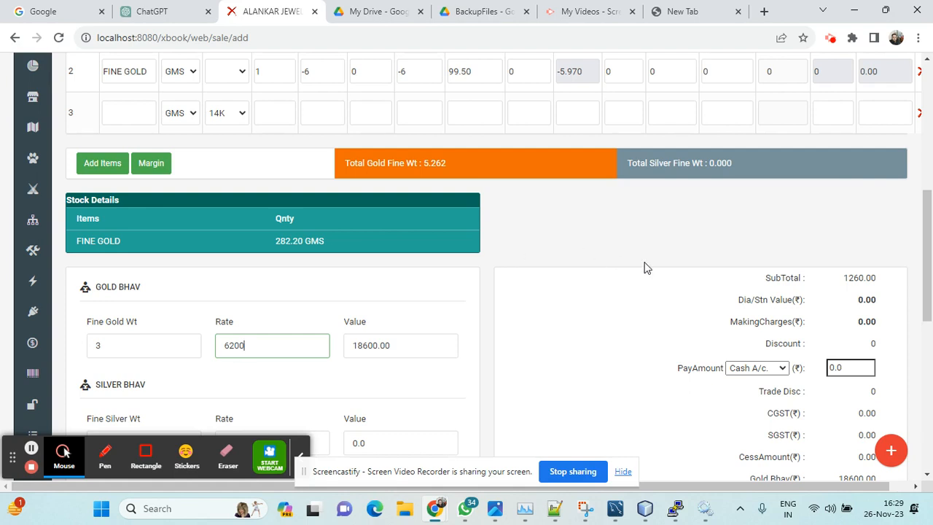
{"action": "scroll", "coordinate": [646, 267], "scroll_direction": "down", "scroll_amount": 1}
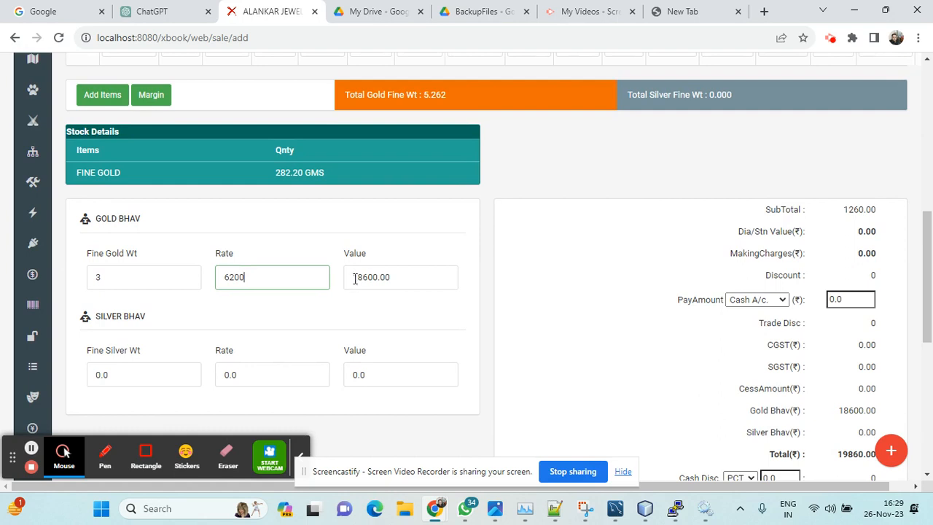
Step: Set the invoice's payment account to HDFC
{"action": "left_click", "coordinate": [784, 299]}
{"action": "left_click", "coordinate": [766, 325]}
{"action": "left_click", "coordinate": [679, 300]}
{"action": "left_click_drag", "start_coordinate": [681, 300], "coordinate": [729, 299]}
{"action": "left_click", "coordinate": [695, 321]}
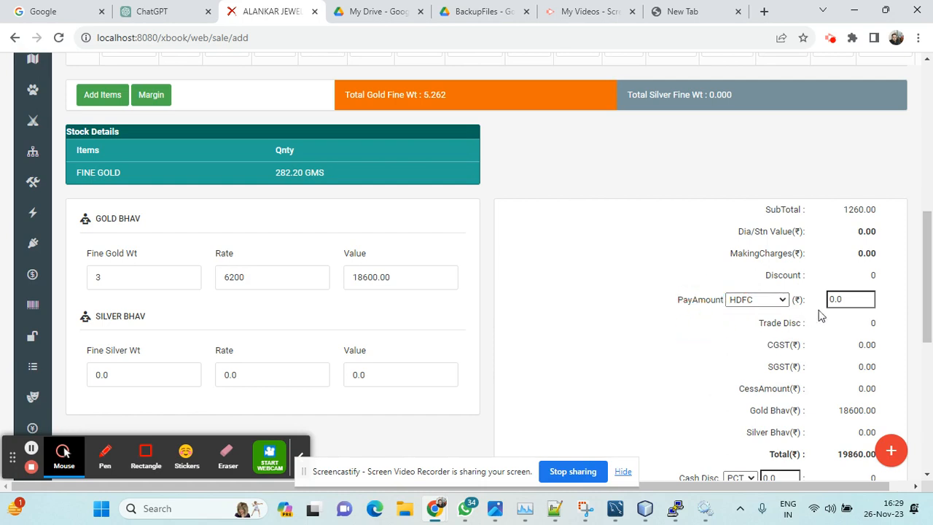
{"action": "left_click", "coordinate": [764, 315]}
{"action": "left_click", "coordinate": [779, 300]}
{"action": "left_click", "coordinate": [763, 325]}
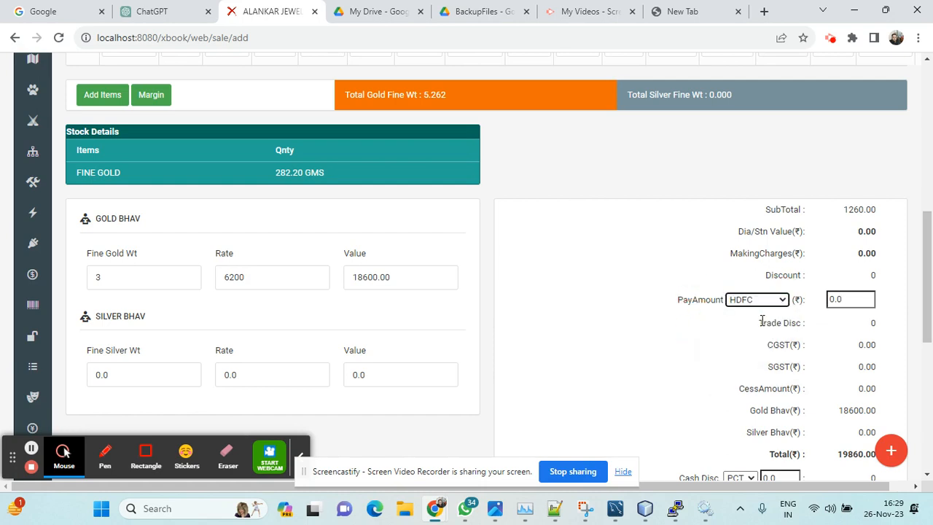
Step: Set the invoice's HDFC pay amount to 18600 and check the payable total and item lines
{"action": "left_click", "coordinate": [849, 299]}
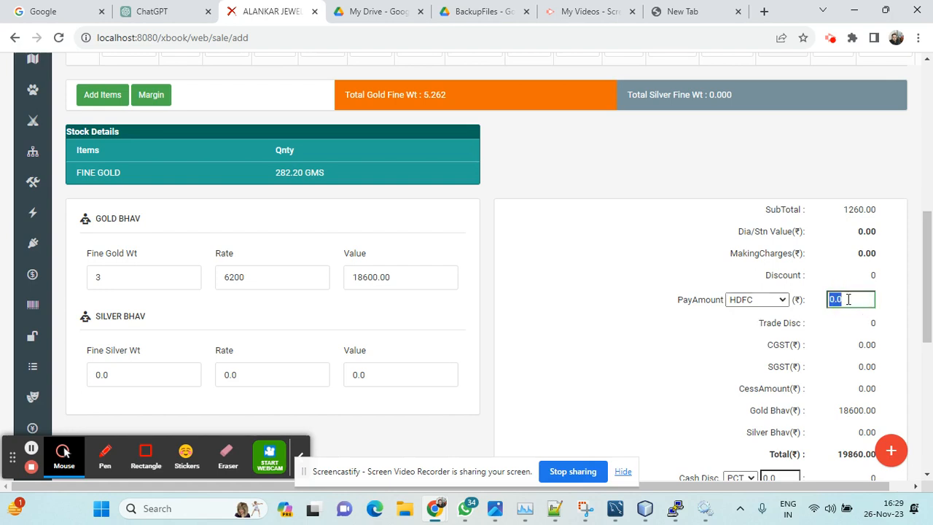
{"action": "type", "text": "18600"}
{"action": "scroll", "coordinate": [849, 299], "scroll_direction": "down", "scroll_amount": 3}
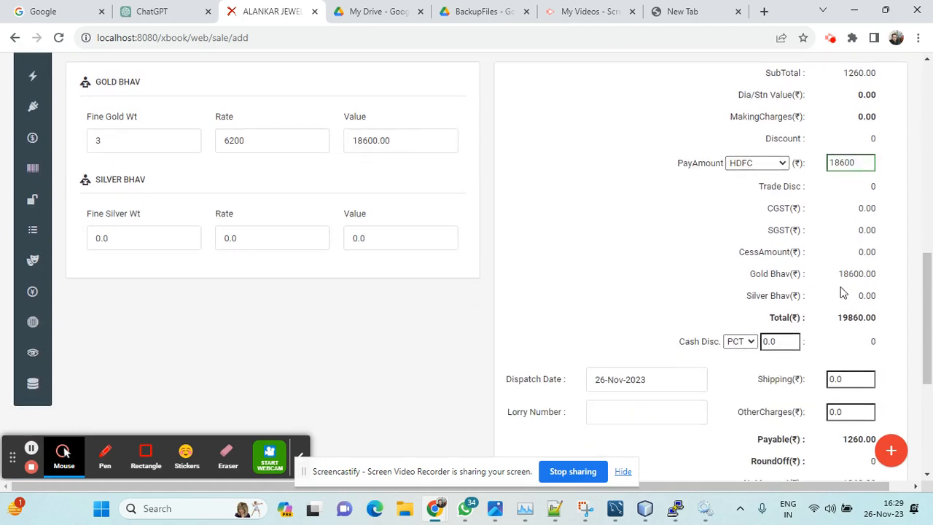
{"action": "scroll", "coordinate": [843, 291], "scroll_direction": "down", "scroll_amount": 1}
{"action": "left_click_drag", "start_coordinate": [844, 302], "coordinate": [887, 308]}
{"action": "scroll", "coordinate": [743, 341], "scroll_direction": "up", "scroll_amount": 4}
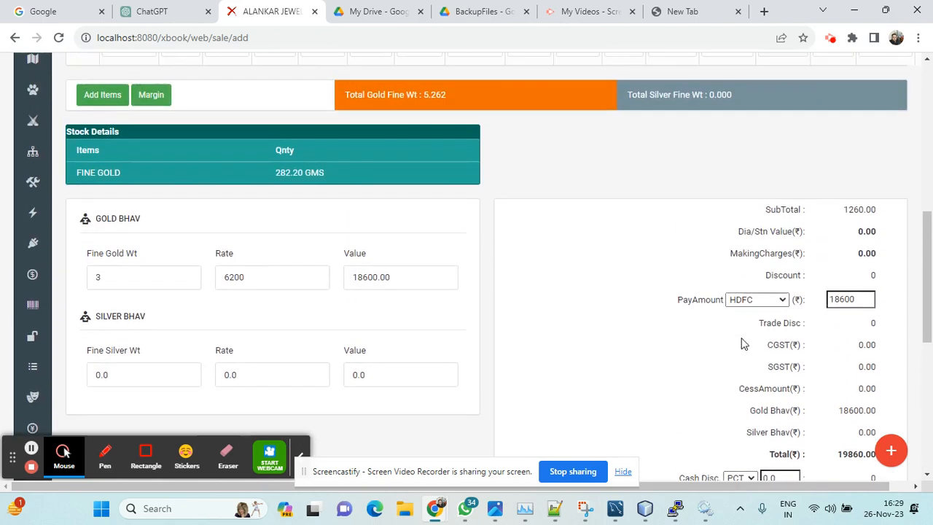
{"action": "scroll", "coordinate": [787, 299], "scroll_direction": "up", "scroll_amount": 3}
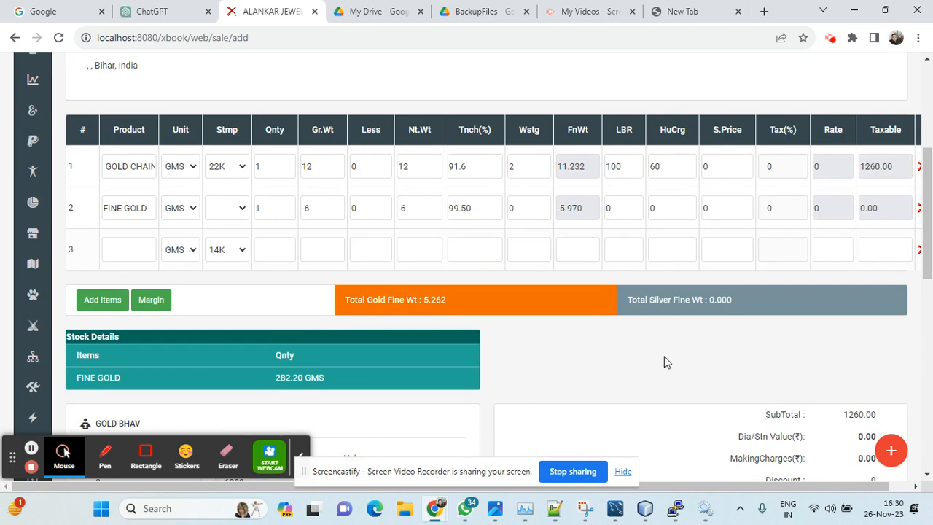
{"action": "scroll", "coordinate": [666, 360], "scroll_direction": "down", "scroll_amount": 3}
{"action": "scroll", "coordinate": [671, 352], "scroll_direction": "down", "scroll_amount": 6}
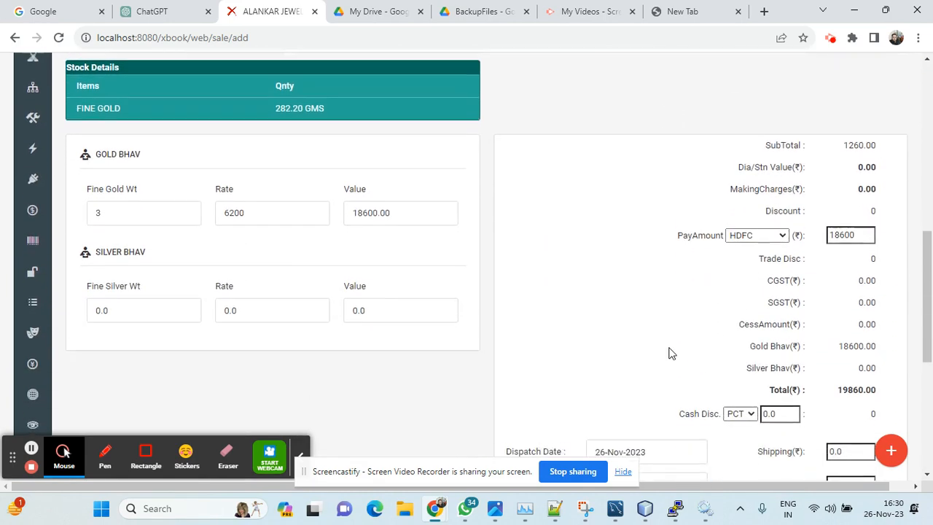
{"action": "scroll", "coordinate": [669, 352], "scroll_direction": "up", "scroll_amount": 2}
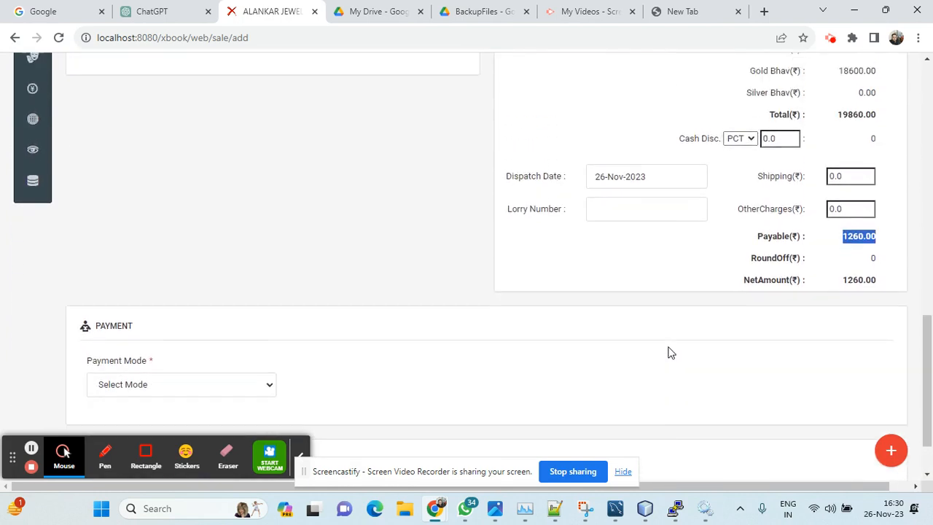
Step: Set the payment mode to Credit and submit the sale invoice
{"action": "scroll", "coordinate": [664, 350], "scroll_direction": "down", "scroll_amount": 2}
{"action": "left_click", "coordinate": [224, 315]}
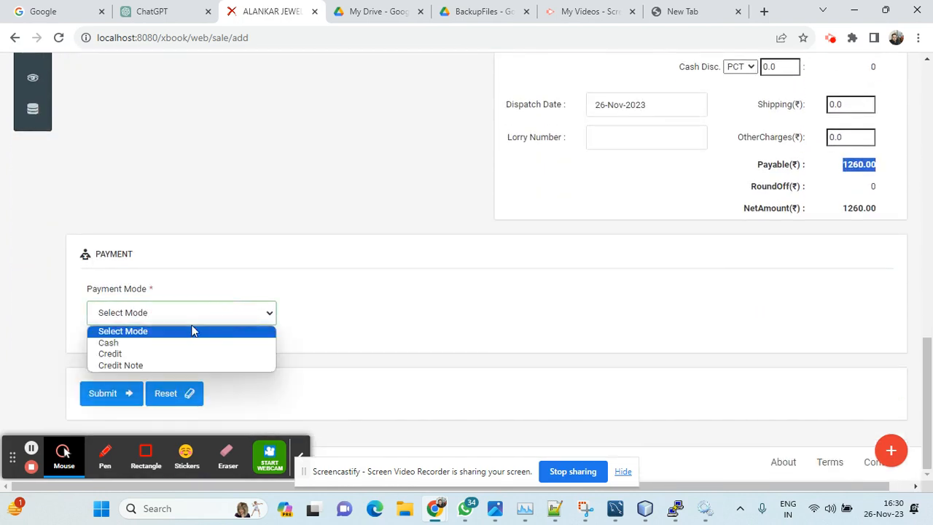
{"action": "left_click", "coordinate": [114, 354]}
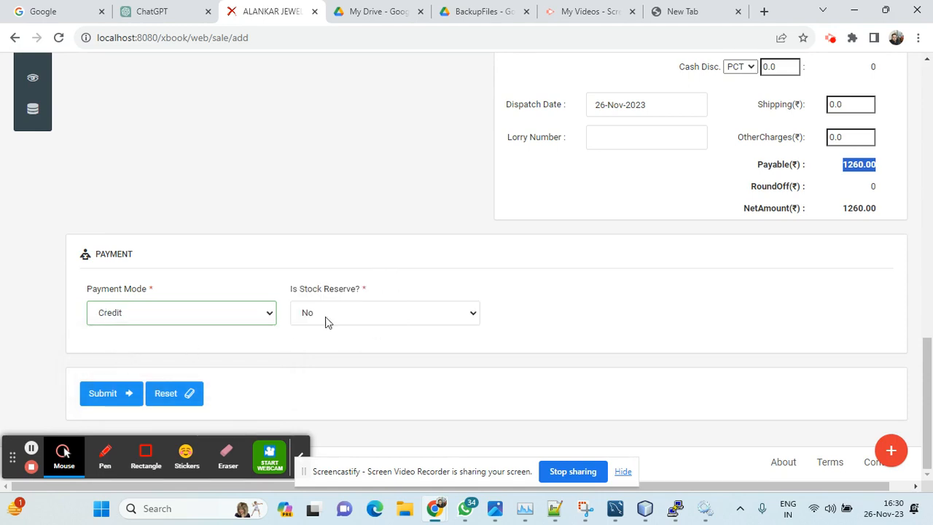
{"action": "left_click", "coordinate": [97, 394]}
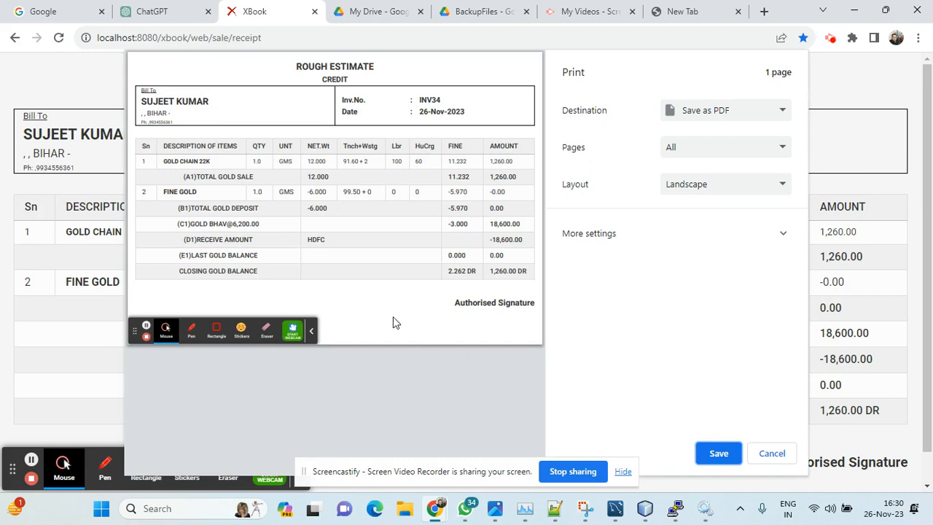
Step: Check the customer name, invoice number, Rough Estimate title and payment mode in the receipt's header
{"action": "left_click_drag", "start_coordinate": [142, 101], "coordinate": [211, 101]}
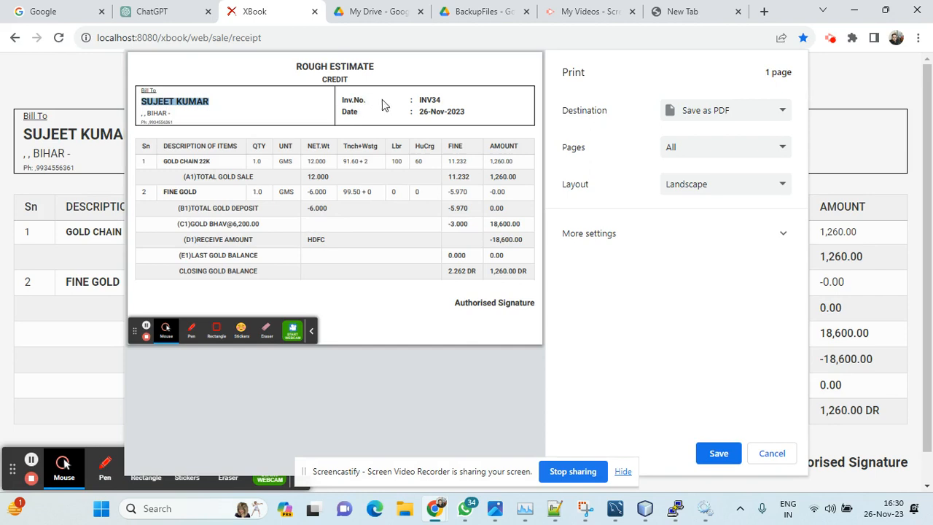
{"action": "left_click_drag", "start_coordinate": [420, 98], "coordinate": [442, 99]}
{"action": "left_click_drag", "start_coordinate": [295, 66], "coordinate": [377, 67]}
{"action": "left_click_drag", "start_coordinate": [321, 79], "coordinate": [354, 79]}
Step: Review the Gold Chain 22K line on the receipt: quantity, unit, net weight, Tnch and wastage, labour, HuCrg, fine weight and amount
{"action": "left_click_drag", "start_coordinate": [161, 160], "coordinate": [283, 162]}
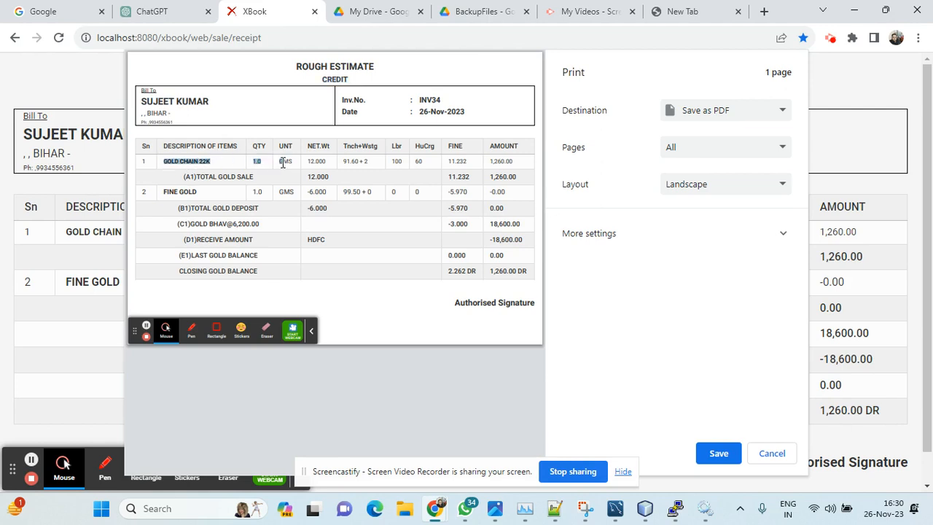
{"action": "left_click", "coordinate": [288, 161]}
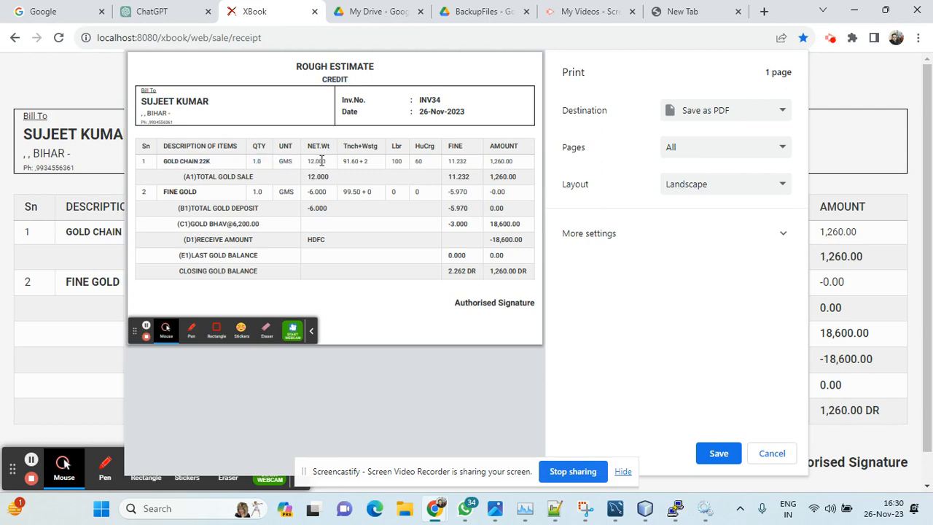
{"action": "double_click", "coordinate": [322, 161]}
{"action": "left_click_drag", "start_coordinate": [343, 162], "coordinate": [373, 162]}
{"action": "double_click", "coordinate": [398, 162]}
{"action": "double_click", "coordinate": [420, 162]}
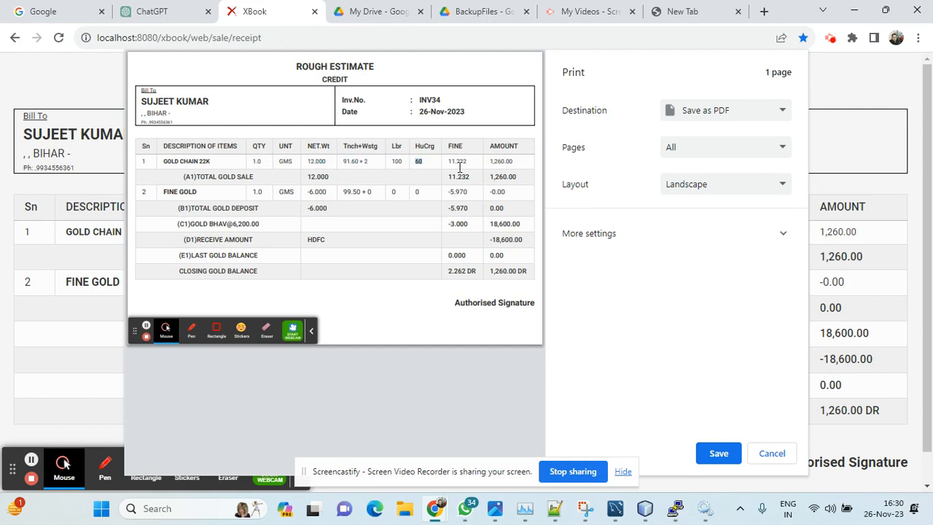
{"action": "double_click", "coordinate": [453, 161]}
{"action": "left_click_drag", "start_coordinate": [506, 161], "coordinate": [496, 161]}
Step: Review the receipt's fine gold line and the net and fine weights of the total gold deposit
{"action": "left_click_drag", "start_coordinate": [311, 193], "coordinate": [326, 192]}
{"action": "left_click", "coordinate": [347, 191]}
{"action": "left_click_drag", "start_coordinate": [195, 208], "coordinate": [259, 209]}
{"action": "left_click", "coordinate": [324, 211]}
{"action": "double_click", "coordinate": [324, 211]}
{"action": "left_click", "coordinate": [460, 208]}
Step: Check the receipt's Gold Bhav fine weight and value, and the amount received through HDFC
{"action": "left_click_drag", "start_coordinate": [188, 225], "coordinate": [255, 228]}
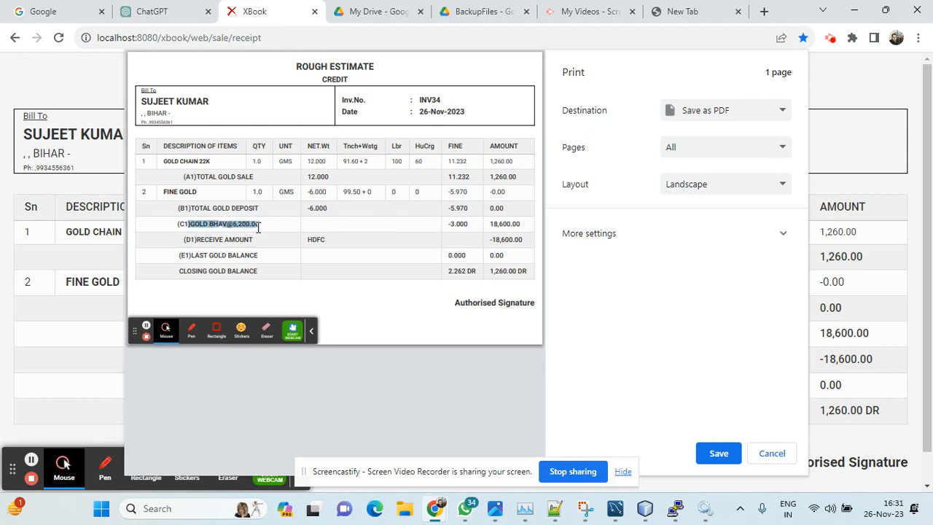
{"action": "left_click_drag", "start_coordinate": [447, 224], "coordinate": [529, 225]}
{"action": "left_click_drag", "start_coordinate": [185, 240], "coordinate": [325, 242]}
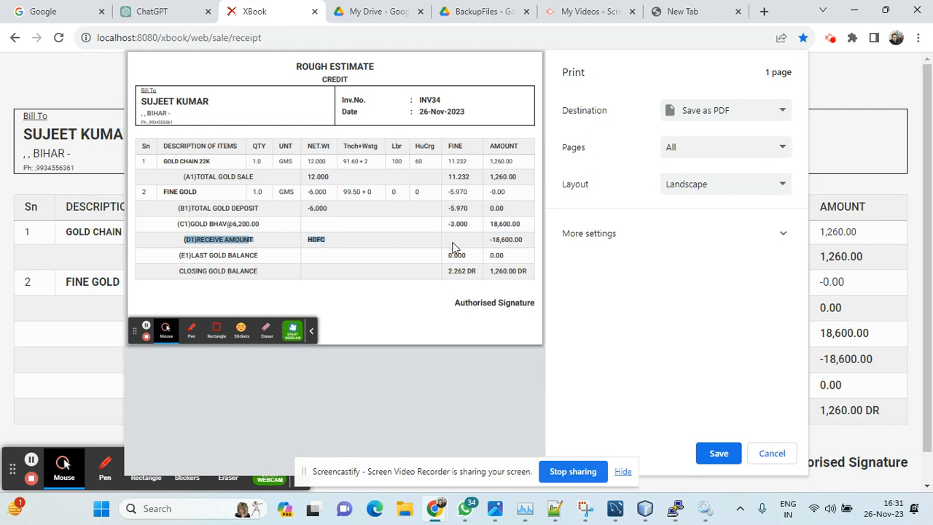
{"action": "left_click_drag", "start_coordinate": [487, 240], "coordinate": [524, 238]}
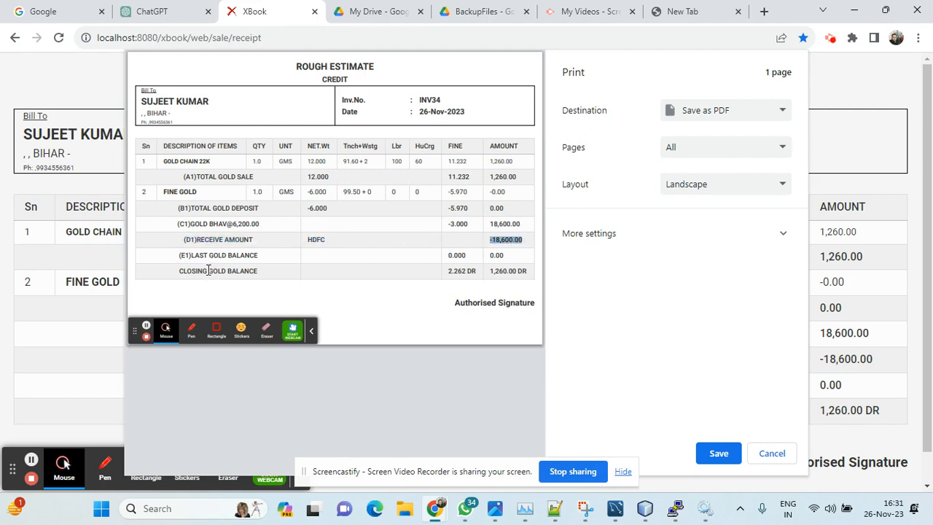
Step: Check the receipt's last gold balance and closing gold balance in both fine weight and amount
{"action": "left_click_drag", "start_coordinate": [181, 256], "coordinate": [256, 256]}
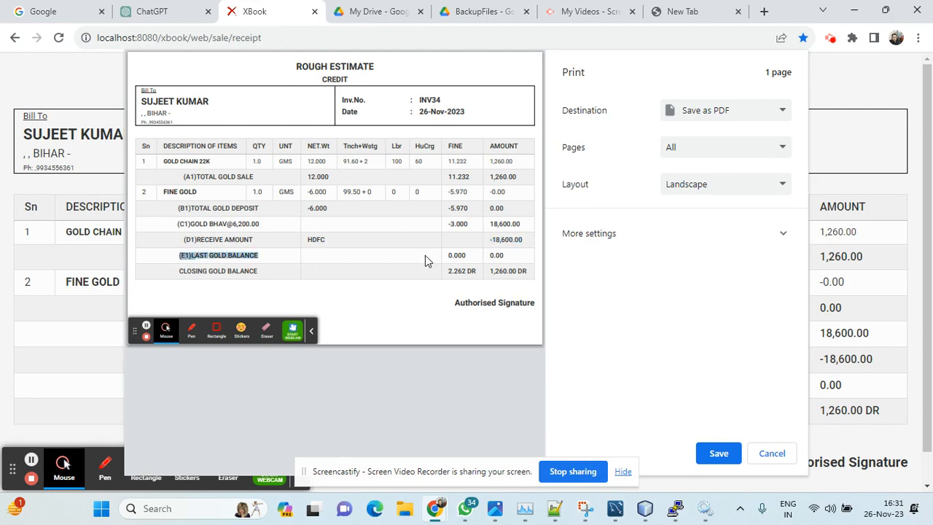
{"action": "left_click_drag", "start_coordinate": [447, 255], "coordinate": [465, 254]}
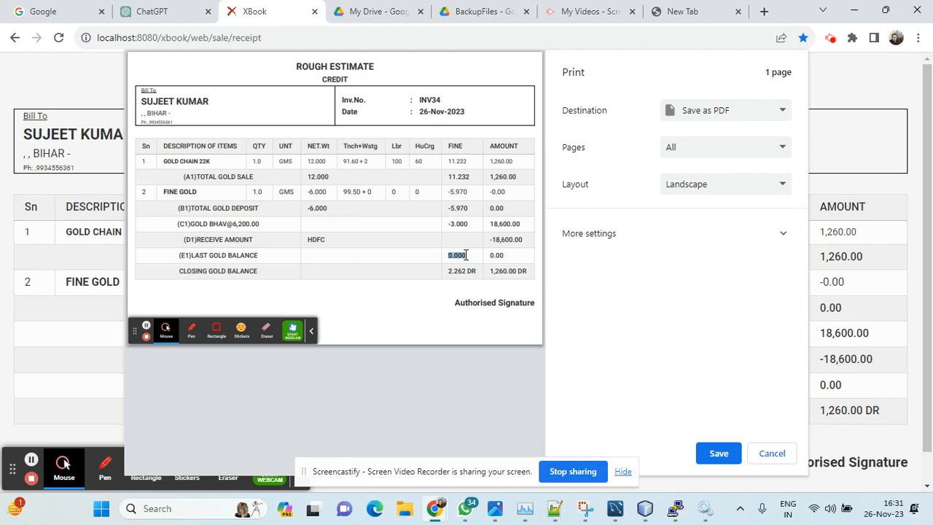
{"action": "left_click", "coordinate": [493, 255]}
{"action": "left_click_drag", "start_coordinate": [180, 271], "coordinate": [246, 274]}
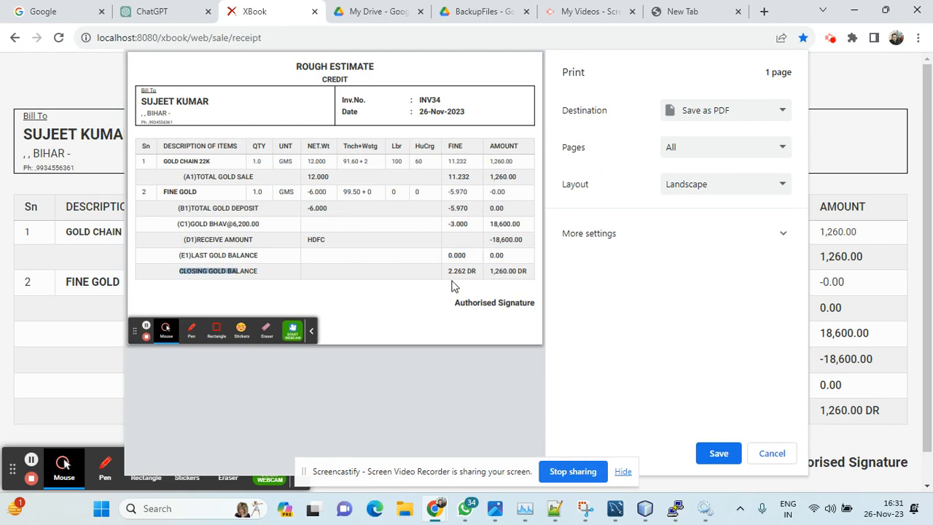
{"action": "left_click_drag", "start_coordinate": [448, 270], "coordinate": [475, 273]}
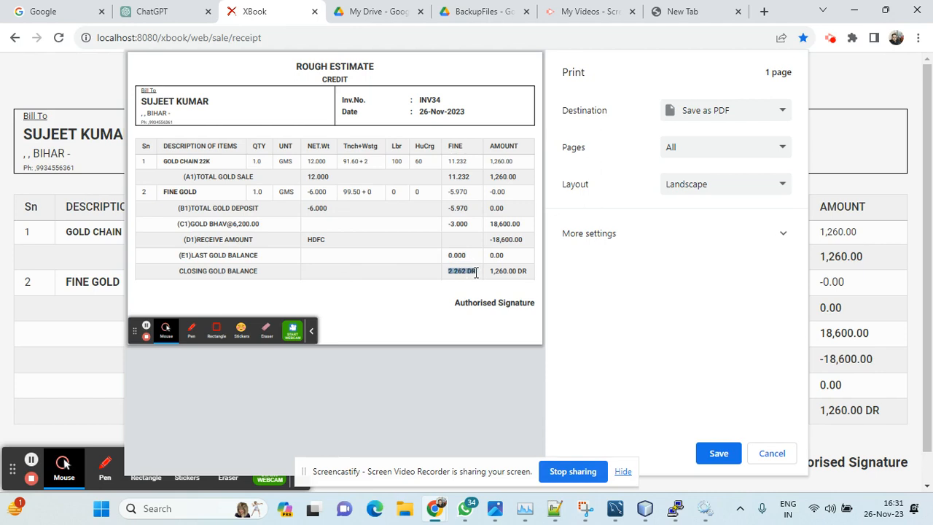
{"action": "left_click_drag", "start_coordinate": [490, 272], "coordinate": [522, 273]}
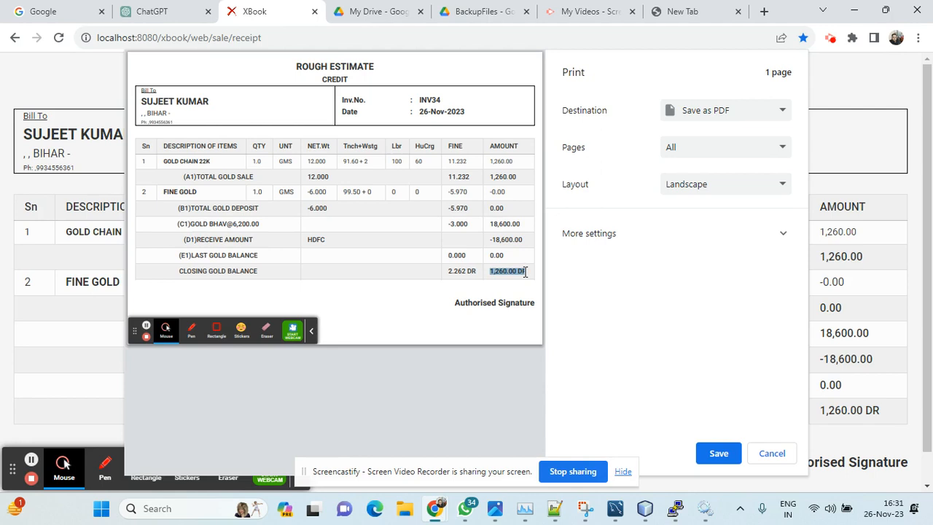
{"action": "left_click", "coordinate": [483, 288]}
{"action": "left_click_drag", "start_coordinate": [452, 271], "coordinate": [518, 272]}
{"action": "left_click", "coordinate": [486, 287]}
Step: Cancel printing the receipt and open the customer list, dismissing the Google Drive notification
{"action": "left_click", "coordinate": [771, 455]}
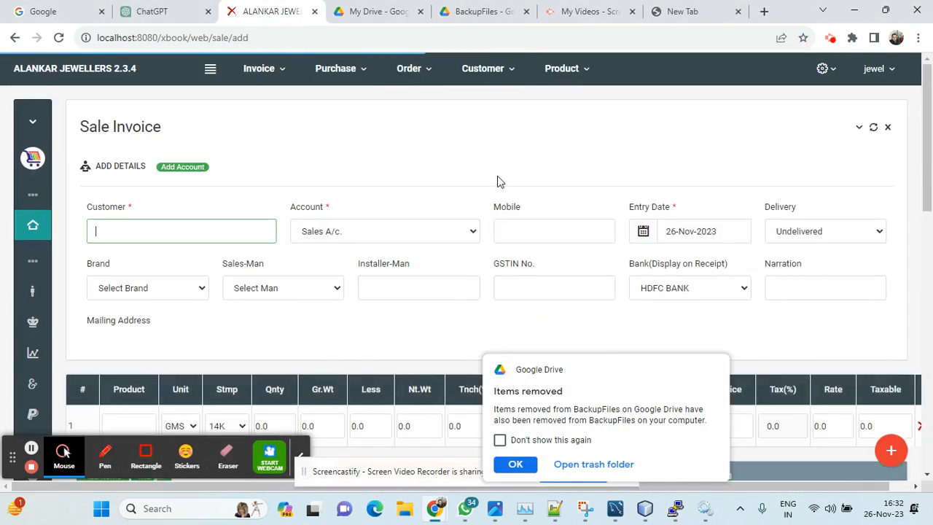
{"action": "left_click", "coordinate": [508, 73]}
{"action": "left_click", "coordinate": [495, 103]}
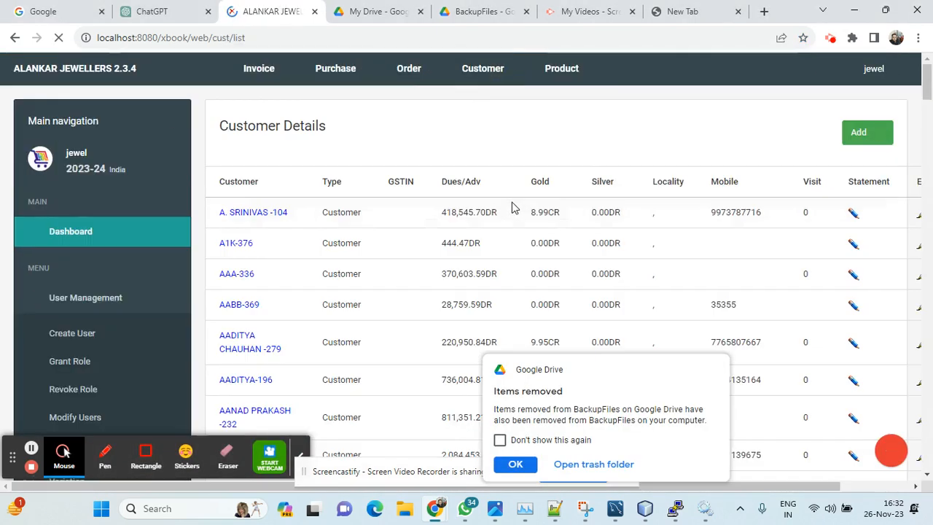
{"action": "left_click", "coordinate": [516, 465]}
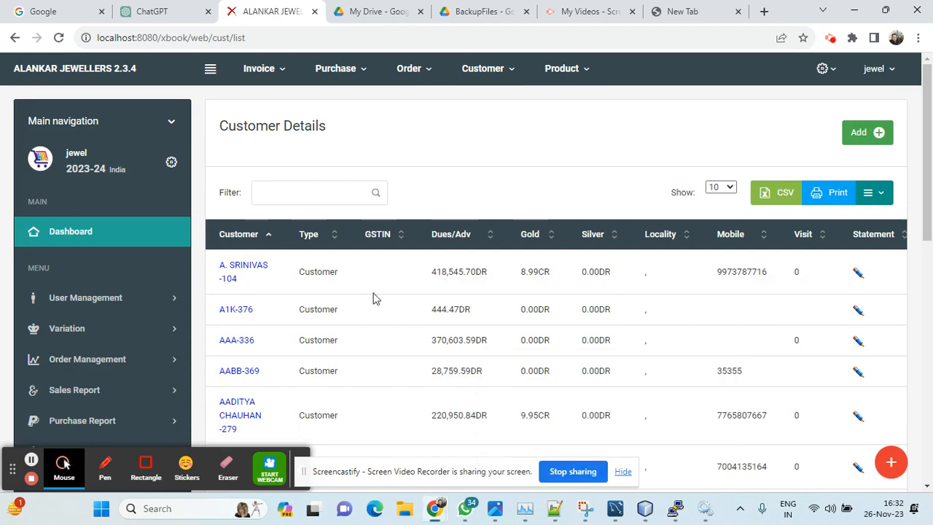
Step: Filter the list for the invoiced customer and generate their account statement for 26-Nov-2023
{"action": "left_click", "coordinate": [306, 195]}
{"action": "type", "text": "suj"}
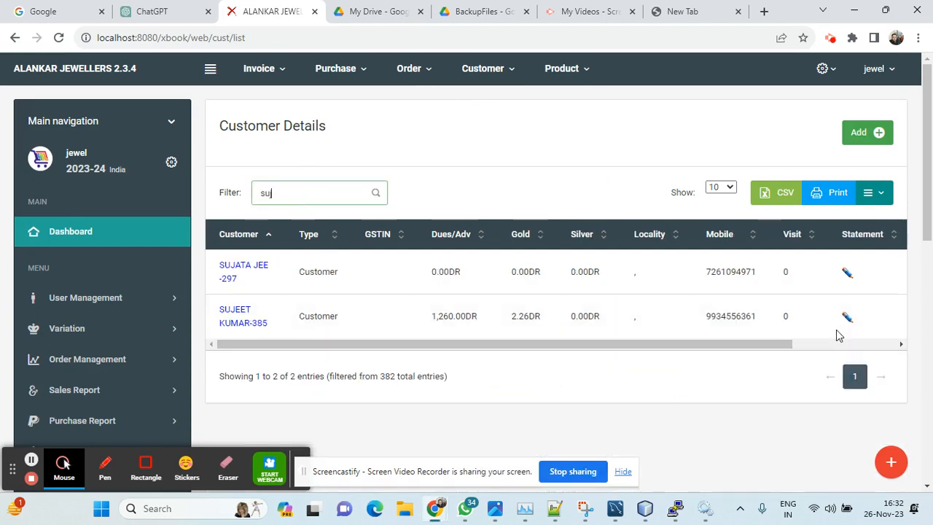
{"action": "left_click", "coordinate": [847, 317]}
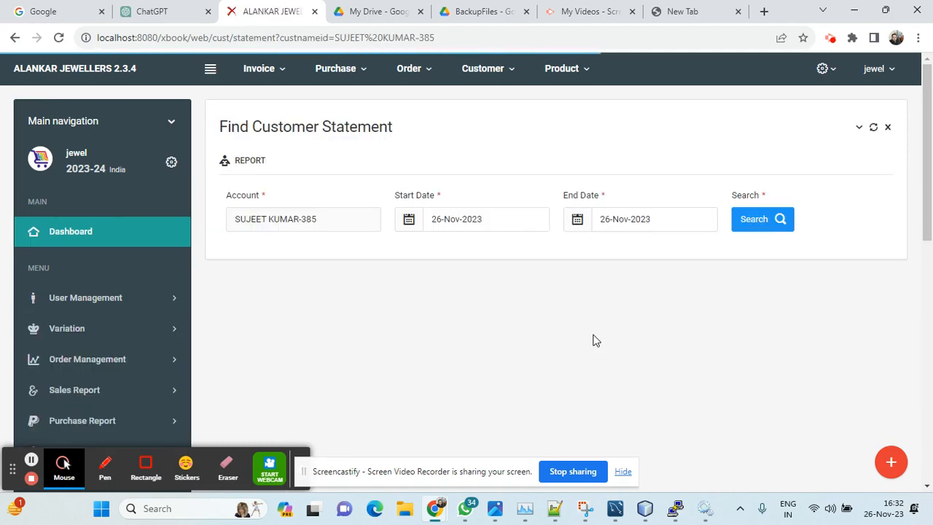
{"action": "left_click", "coordinate": [759, 229]}
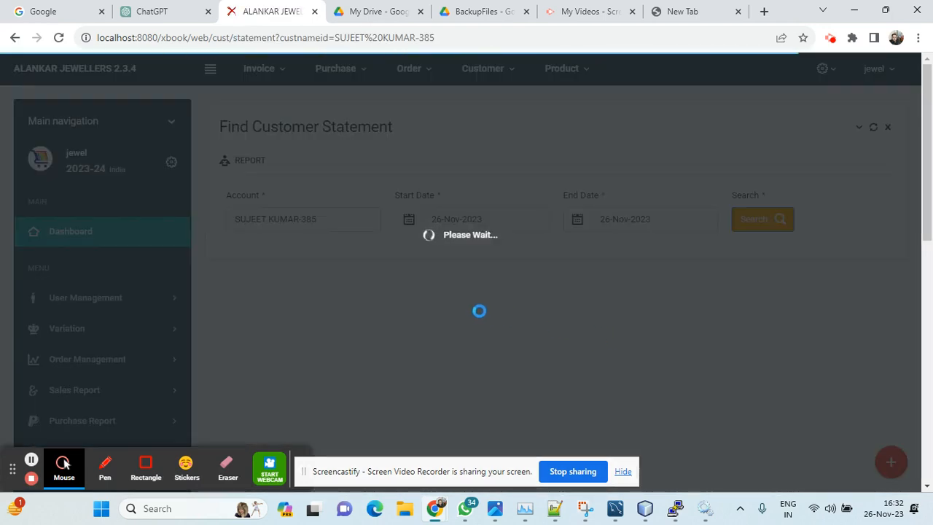
Step: Examine the customer statement's opening balance and its entries for the new sale invoice
{"action": "scroll", "coordinate": [479, 278], "scroll_direction": "down", "scroll_amount": 1}
{"action": "scroll", "coordinate": [479, 284], "scroll_direction": "down", "scroll_amount": 2}
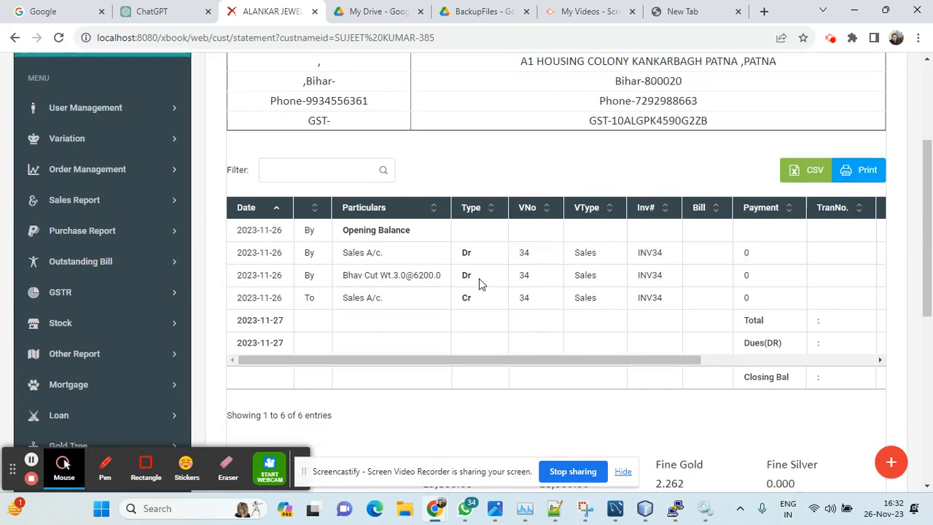
{"action": "left_click_drag", "start_coordinate": [450, 350], "coordinate": [637, 351]}
{"action": "left_click_drag", "start_coordinate": [644, 215], "coordinate": [775, 234]}
{"action": "left_click_drag", "start_coordinate": [693, 352], "coordinate": [615, 353]}
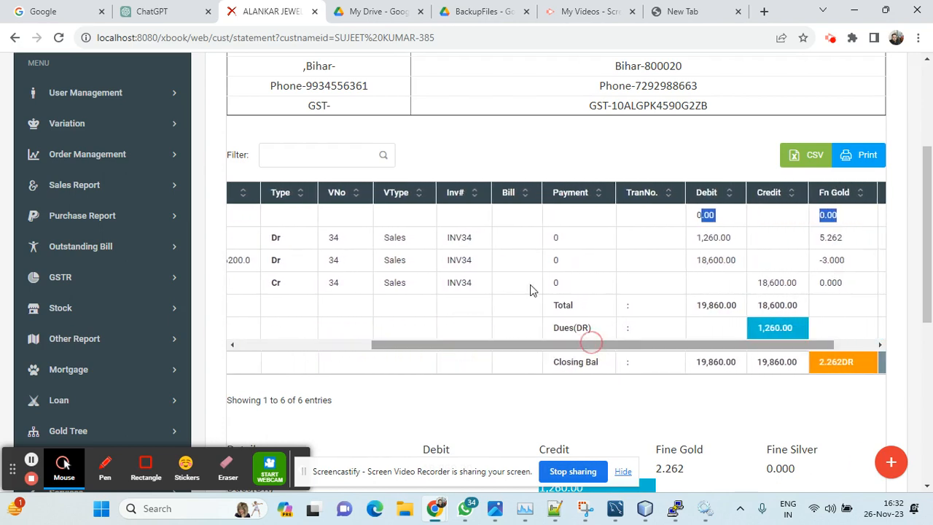
{"action": "left_click", "coordinate": [467, 240]}
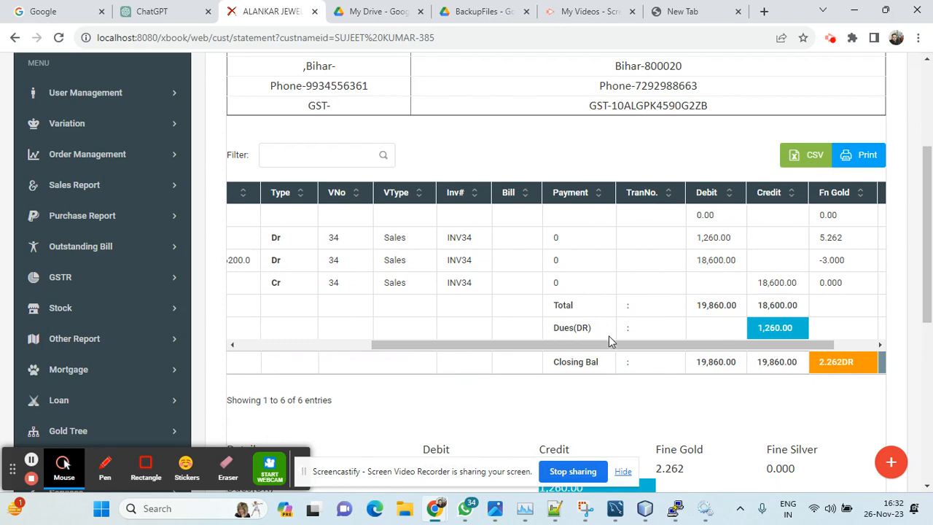
Step: Check the debit amount and fine gold weight of the first sales entry in the statement
{"action": "left_click_drag", "start_coordinate": [609, 343], "coordinate": [649, 344]}
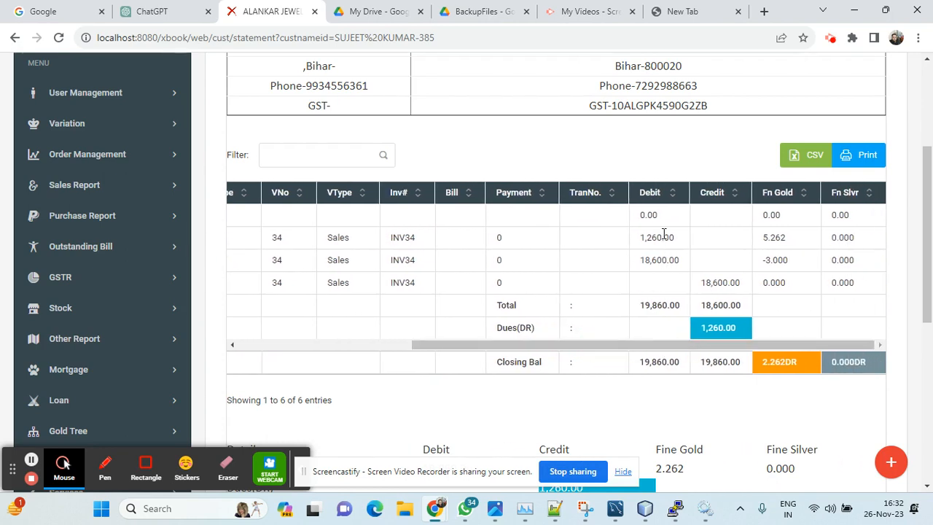
{"action": "left_click_drag", "start_coordinate": [643, 237], "coordinate": [672, 243]}
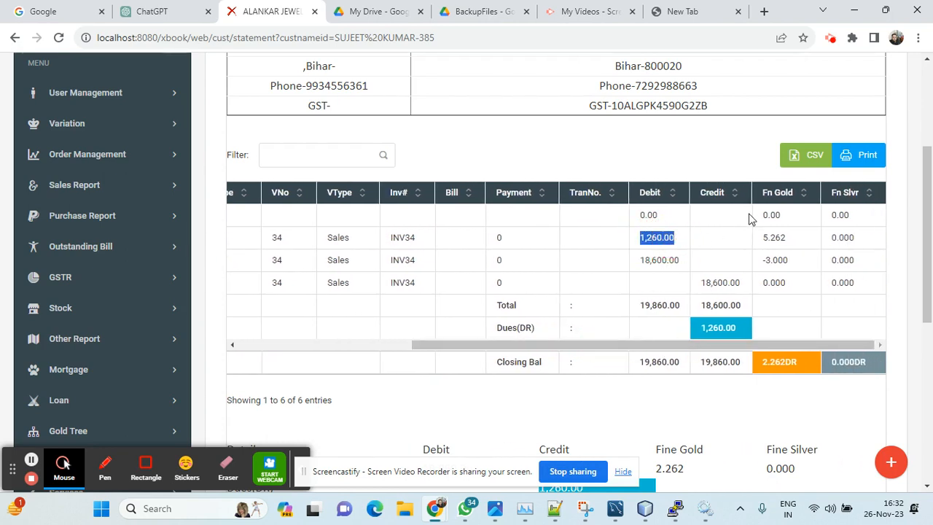
{"action": "left_click", "coordinate": [773, 235]}
{"action": "left_click_drag", "start_coordinate": [764, 237], "coordinate": [789, 244]}
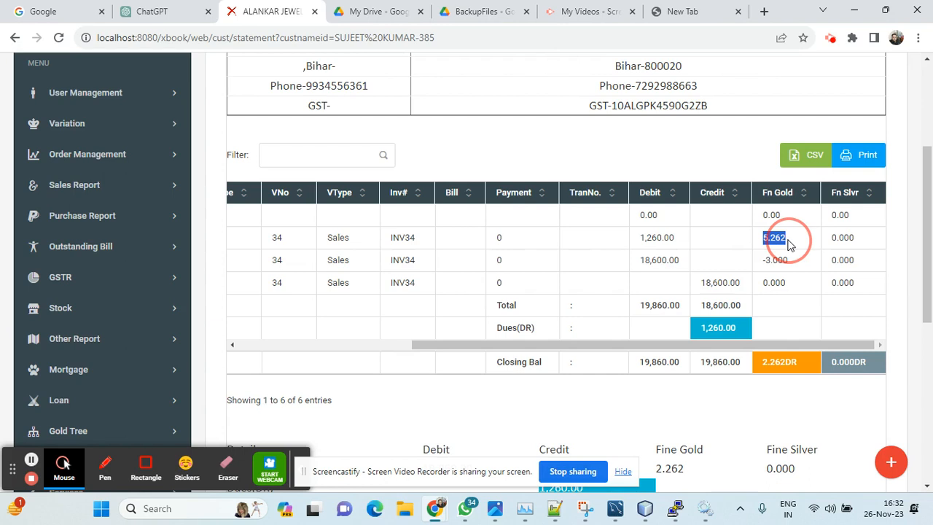
{"action": "left_click_drag", "start_coordinate": [767, 343], "coordinate": [791, 357]}
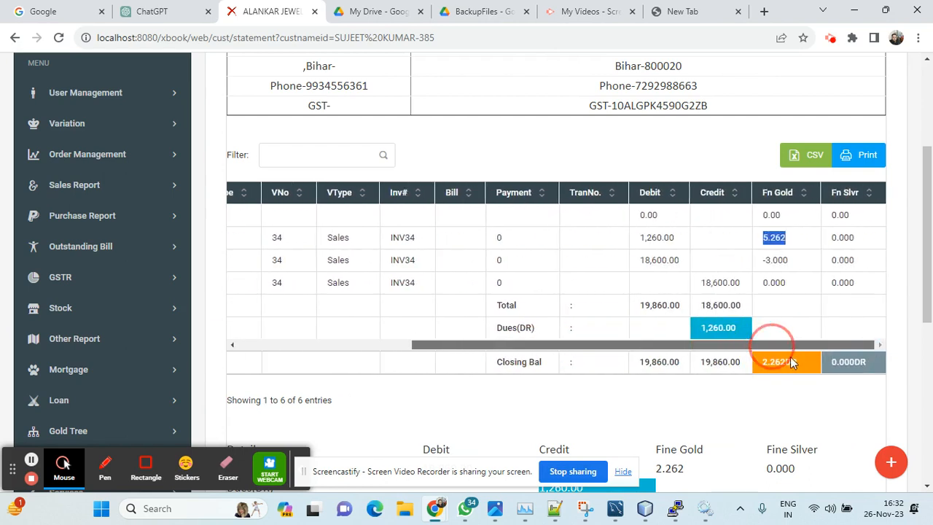
{"action": "left_click", "coordinate": [785, 238]}
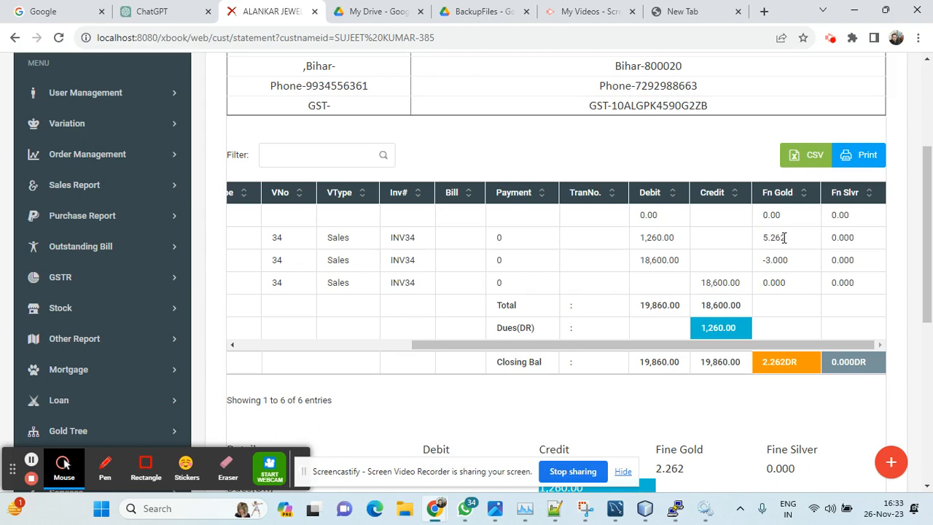
{"action": "double_click", "coordinate": [767, 238]}
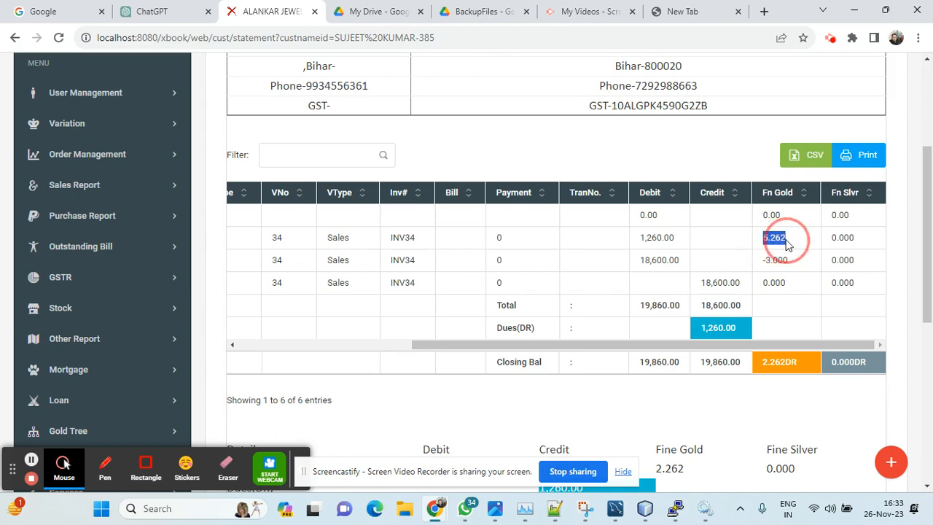
Step: Check the fine gold weight and debit amount of the Bhav Cut entry in the statement
{"action": "left_click_drag", "start_coordinate": [765, 262], "coordinate": [791, 267]}
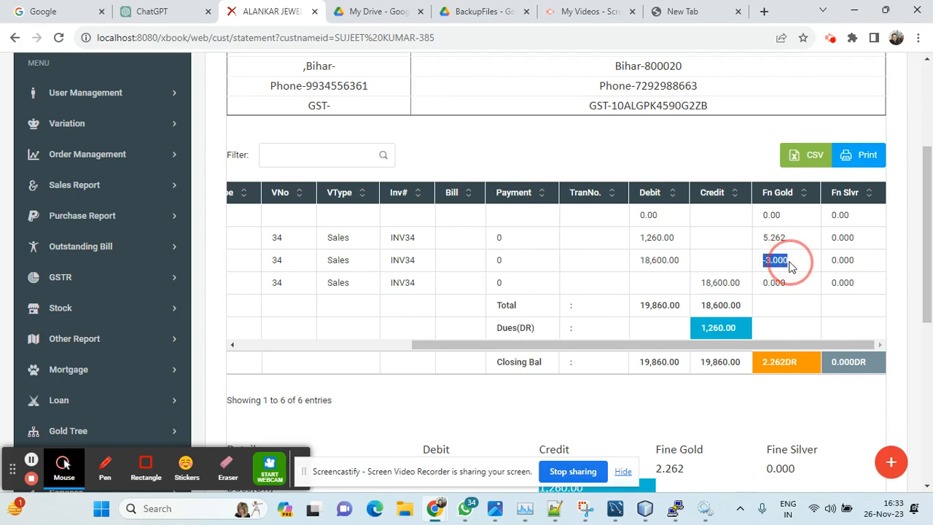
{"action": "left_click_drag", "start_coordinate": [781, 345], "coordinate": [764, 349]}
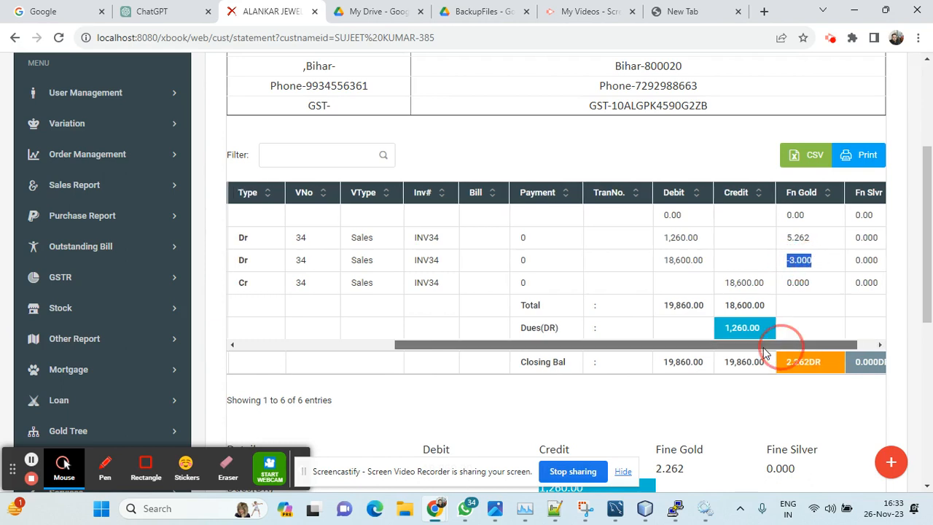
{"action": "left_click_drag", "start_coordinate": [665, 261], "coordinate": [702, 260]}
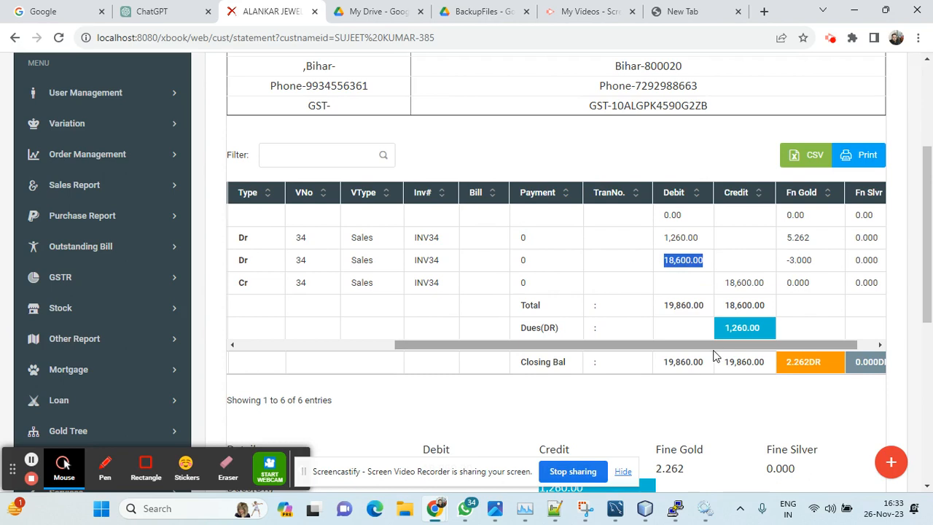
Step: Check the gold rate given in the Bhav Cut entry's particulars in the statement
{"action": "left_click_drag", "start_coordinate": [714, 354], "coordinate": [587, 352]}
{"action": "left_click_drag", "start_coordinate": [366, 261], "coordinate": [391, 260]}
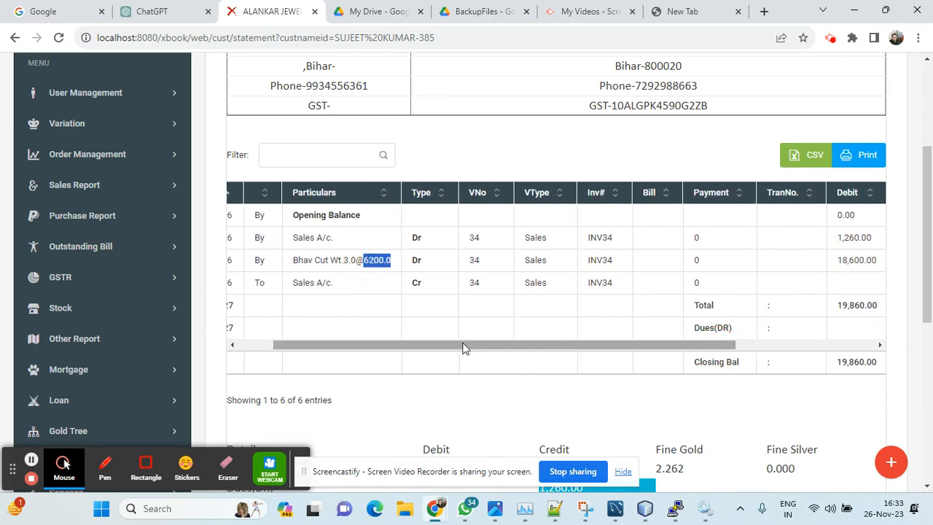
{"action": "left_click_drag", "start_coordinate": [466, 344], "coordinate": [617, 354]}
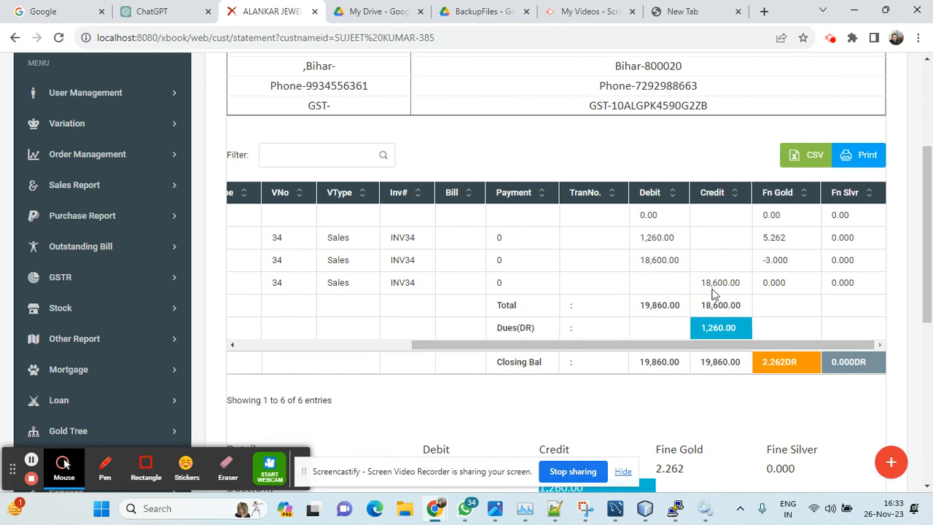
Step: Check the credit entry, the debit and credit totals, and the dues amount in the statement
{"action": "double_click", "coordinate": [726, 283]}
{"action": "mouse_move", "coordinate": [714, 346]}
{"action": "left_mouse_down"}
{"action": "mouse_move", "coordinate": [502, 358]}
{"action": "mouse_move", "coordinate": [722, 357]}
{"action": "mouse_move", "coordinate": [700, 336]}
{"action": "left_mouse_up"}
{"action": "left_click_drag", "start_coordinate": [641, 306], "coordinate": [751, 304]}
{"action": "left_click_drag", "start_coordinate": [700, 332], "coordinate": [740, 330]}
{"action": "left_click_drag", "start_coordinate": [501, 330], "coordinate": [534, 329]}
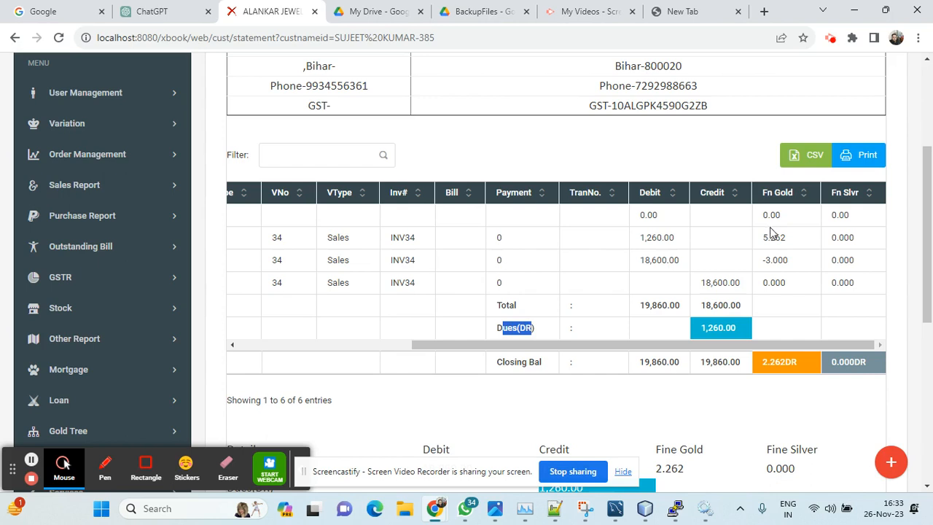
Step: Compare the fine gold entries with the closing gold balance and look over the statement's summary
{"action": "left_click_drag", "start_coordinate": [763, 237], "coordinate": [802, 267]}
{"action": "left_click_drag", "start_coordinate": [763, 363], "coordinate": [802, 366]}
{"action": "scroll", "coordinate": [542, 302], "scroll_direction": "down", "scroll_amount": 2}
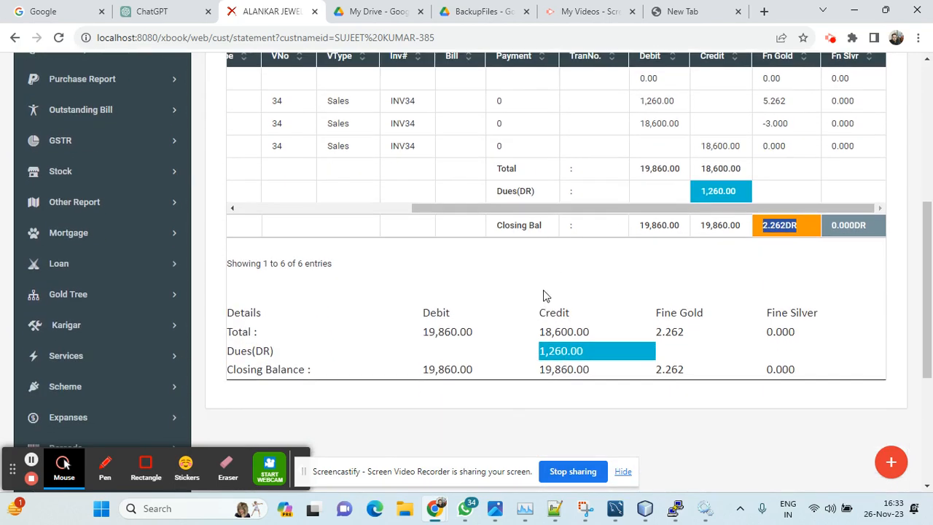
{"action": "scroll", "coordinate": [542, 299], "scroll_direction": "up", "scroll_amount": 5}
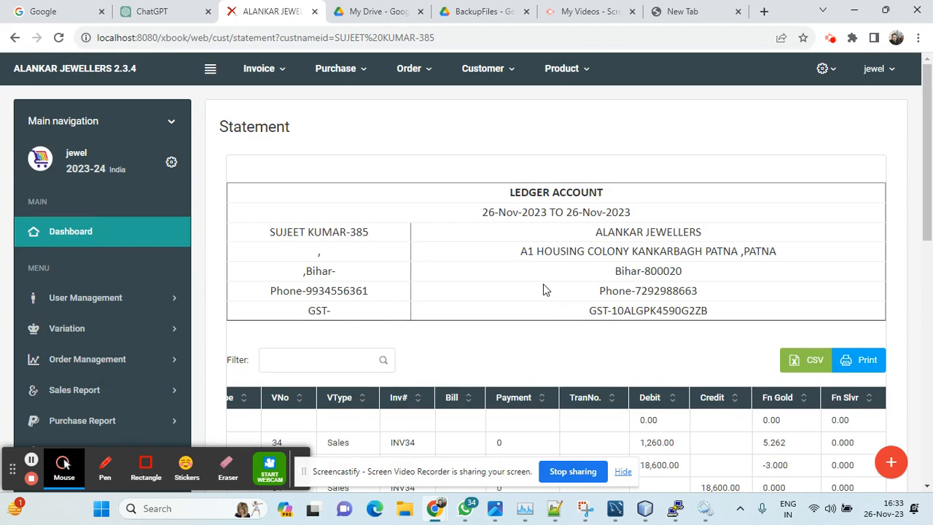
Step: Start a new customer record of type Customer and enter the customer's name
{"action": "left_click", "coordinate": [494, 73]}
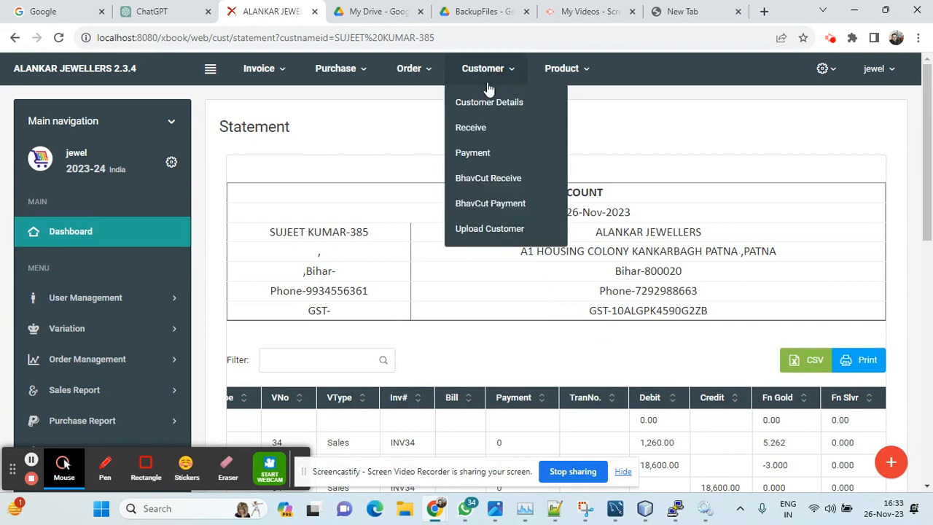
{"action": "left_click", "coordinate": [268, 77]}
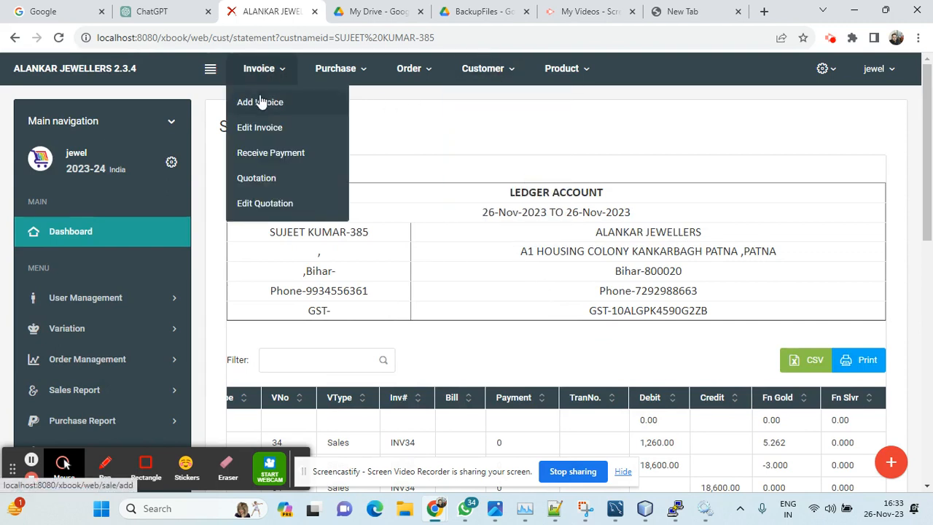
{"action": "left_click", "coordinate": [485, 72]}
{"action": "left_click", "coordinate": [484, 103]}
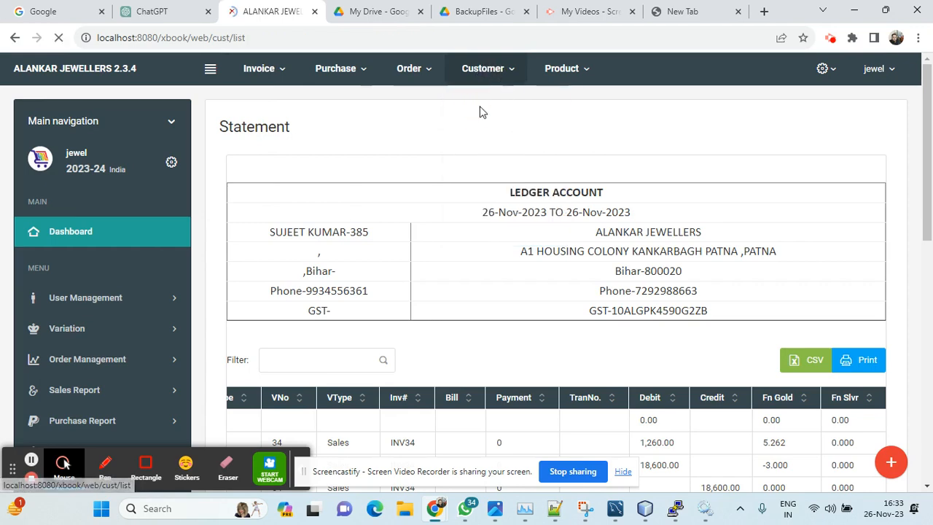
{"action": "left_click", "coordinate": [867, 142]}
{"action": "left_click", "coordinate": [312, 221]}
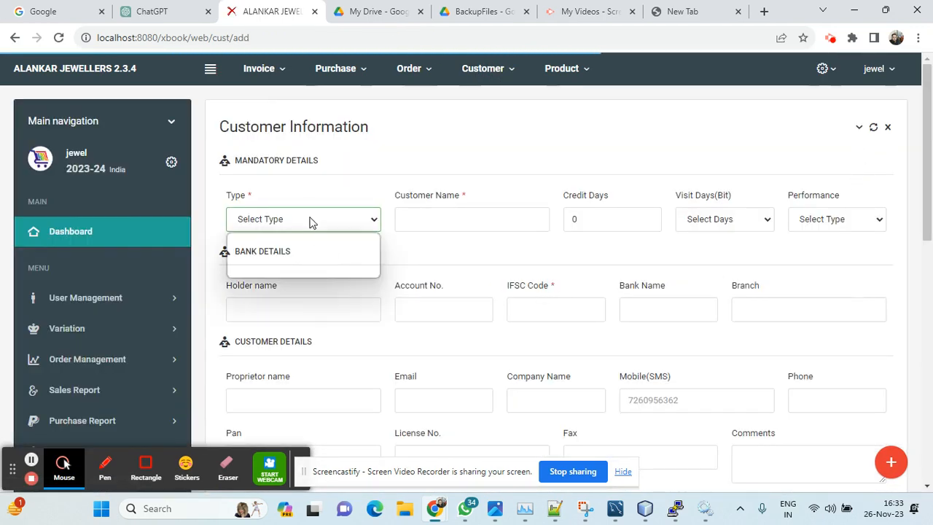
{"action": "left_click", "coordinate": [284, 250]}
{"action": "left_click", "coordinate": [428, 227]}
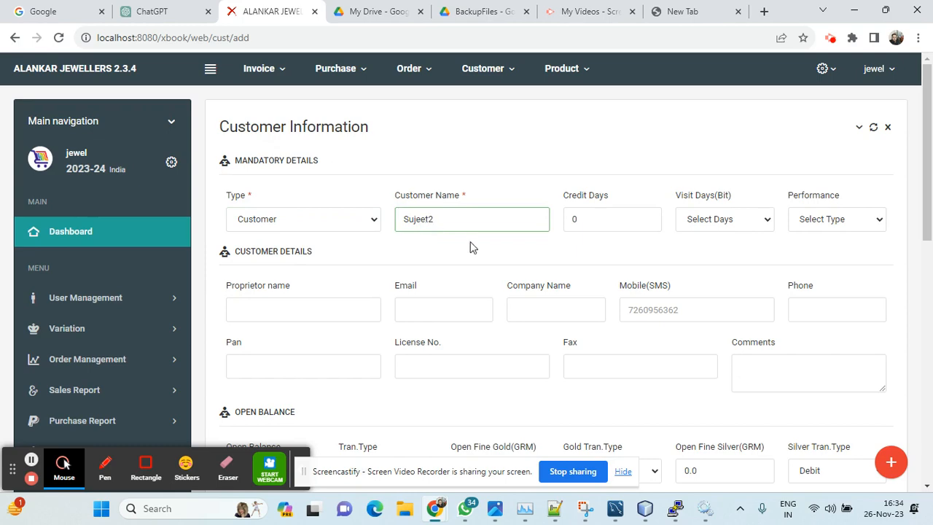
Step: Set the new customer's GST type to Unregister and submit the record
{"action": "scroll", "coordinate": [471, 248], "scroll_direction": "down", "scroll_amount": 5}
{"action": "scroll", "coordinate": [473, 254], "scroll_direction": "down", "scroll_amount": 1}
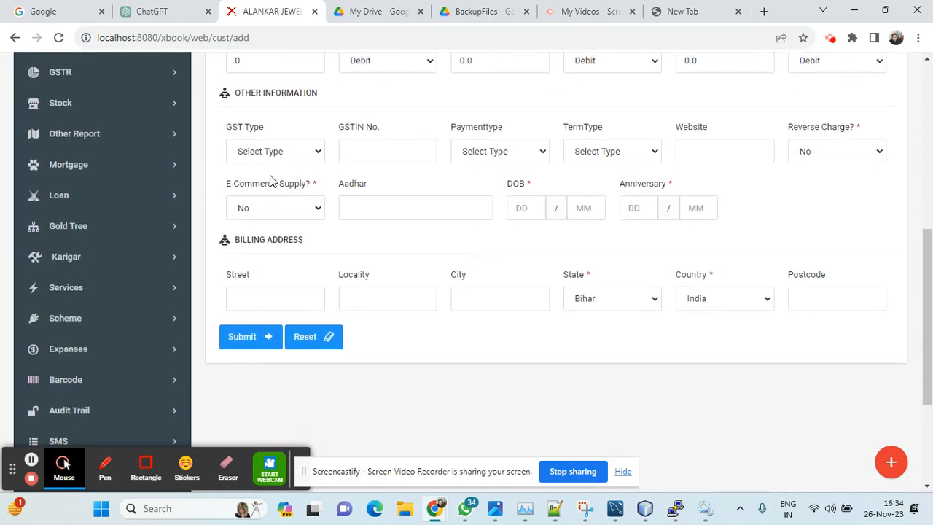
{"action": "left_click", "coordinate": [276, 151]}
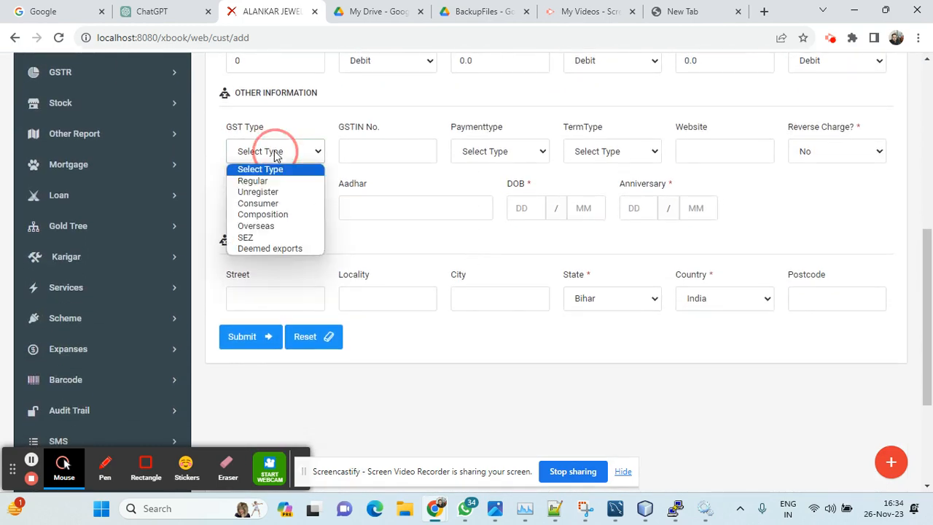
{"action": "left_click", "coordinate": [258, 192]}
{"action": "left_click", "coordinate": [247, 349]}
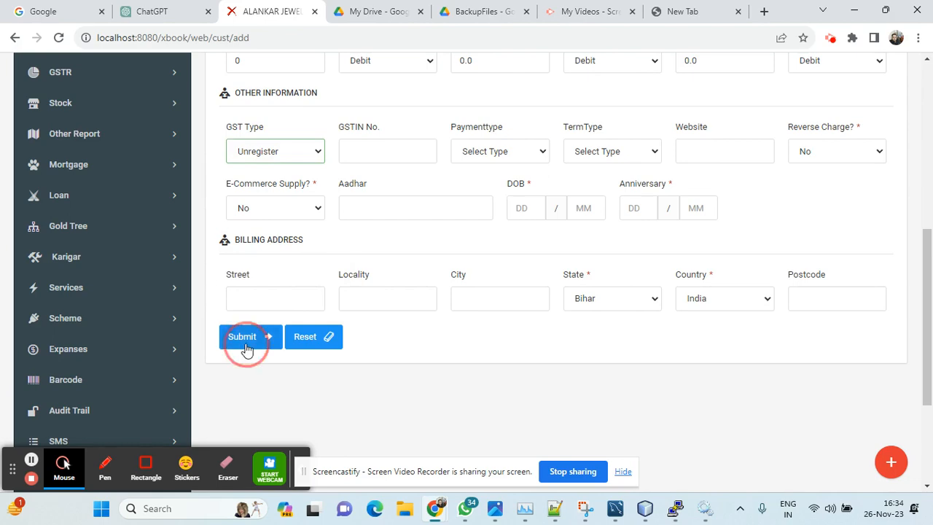
Step: Create a new sale invoice and select the newly added customer for it
{"action": "left_click", "coordinate": [259, 68]}
{"action": "left_click", "coordinate": [252, 97]}
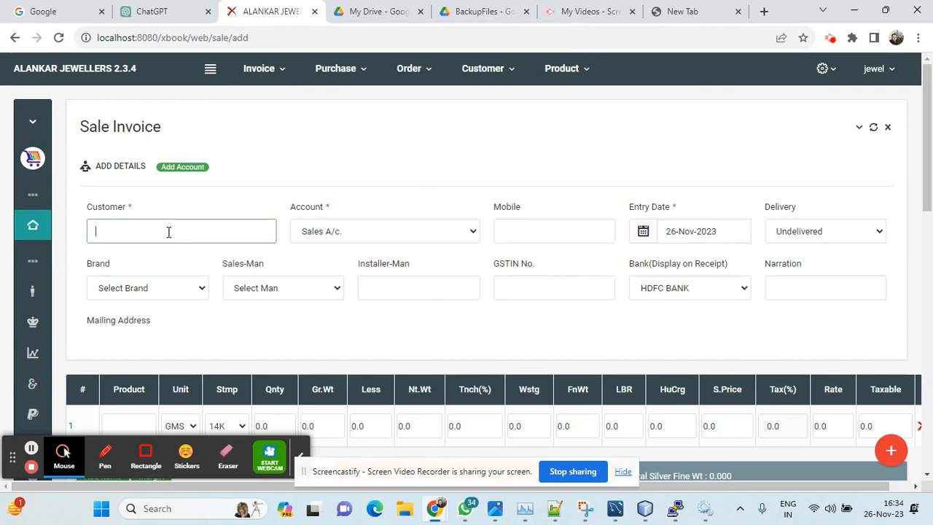
{"action": "type", "text": "suje"}
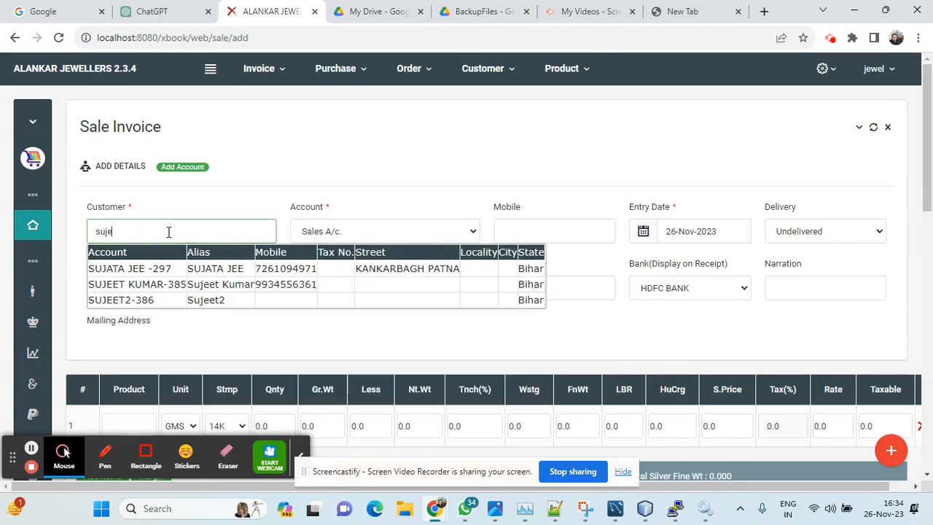
{"action": "left_click", "coordinate": [135, 286]}
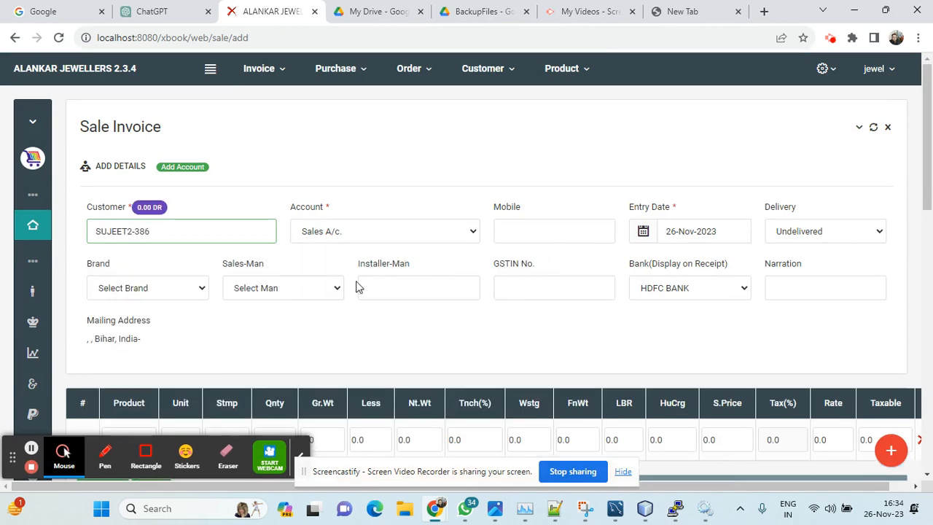
Step: Add the 22K gold chain as the first product of the invoice
{"action": "scroll", "coordinate": [344, 285], "scroll_direction": "down", "scroll_amount": 4}
{"action": "left_click", "coordinate": [131, 166]}
{"action": "type", "text": "gold"}
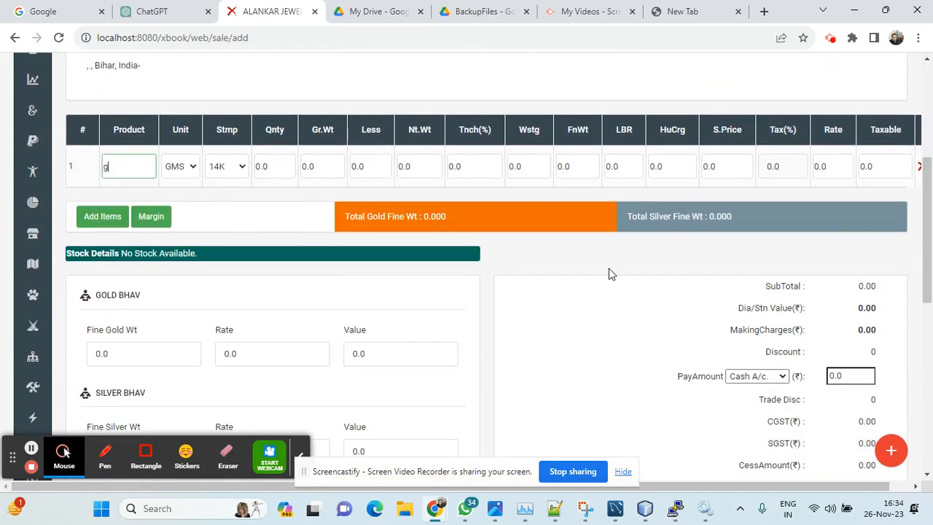
{"action": "key", "text": "Down"}
{"action": "key", "text": "Return"}
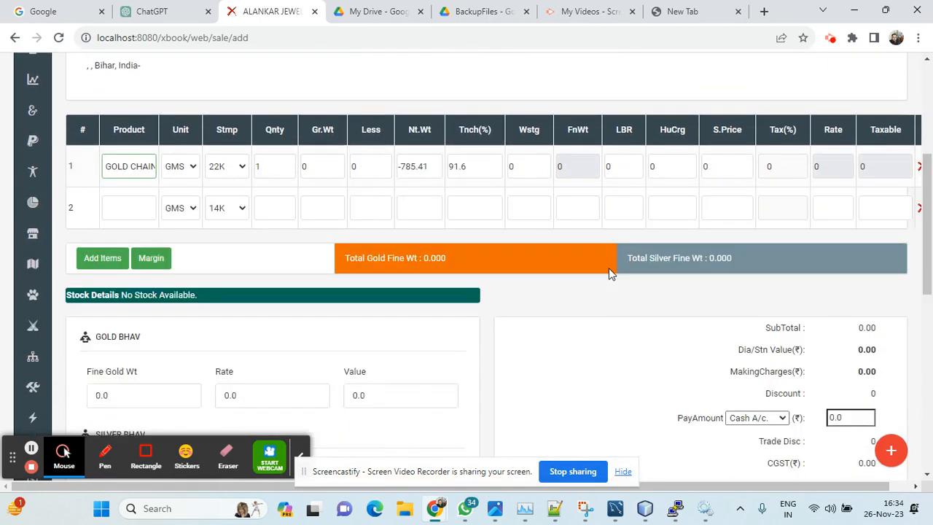
Step: Set the gold chain's gross weight to 15 GMS, keeping its quantity at 1
{"action": "key", "text": "Tab"}
{"action": "key", "text": "Tab"}
{"action": "key", "text": "Tab"}
{"action": "key", "text": "Tab"}
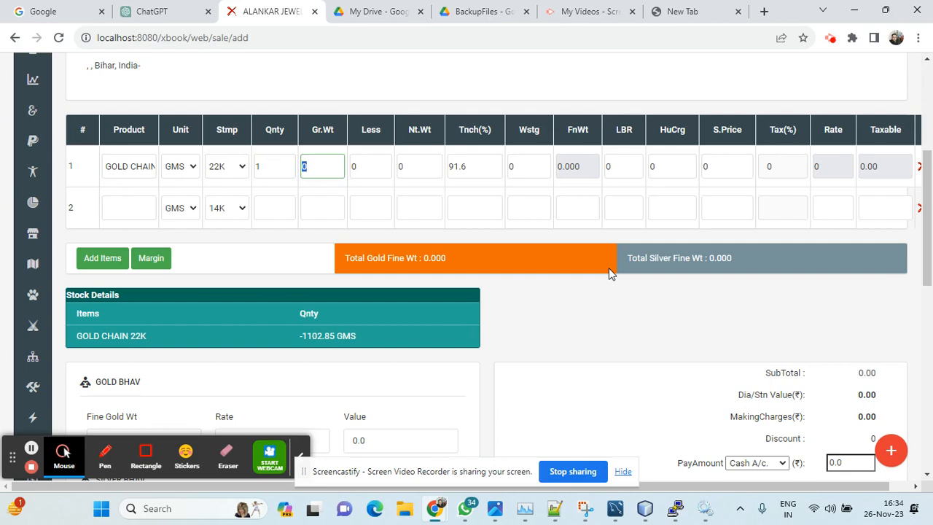
{"action": "type", "text": "15"}
{"action": "key", "text": "Tab"}
{"action": "key", "text": "Tab"}
{"action": "key", "text": "Tab"}
{"action": "key", "text": "Tab"}
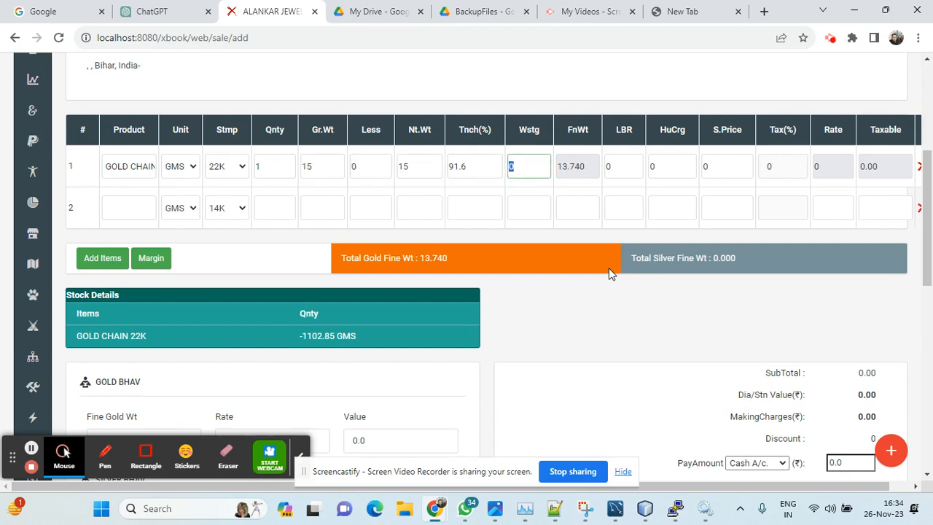
Step: Set the gold chain's wastage to 2, labour to 100 and HuCrg to 60
{"action": "key", "text": "shift+Tab"}
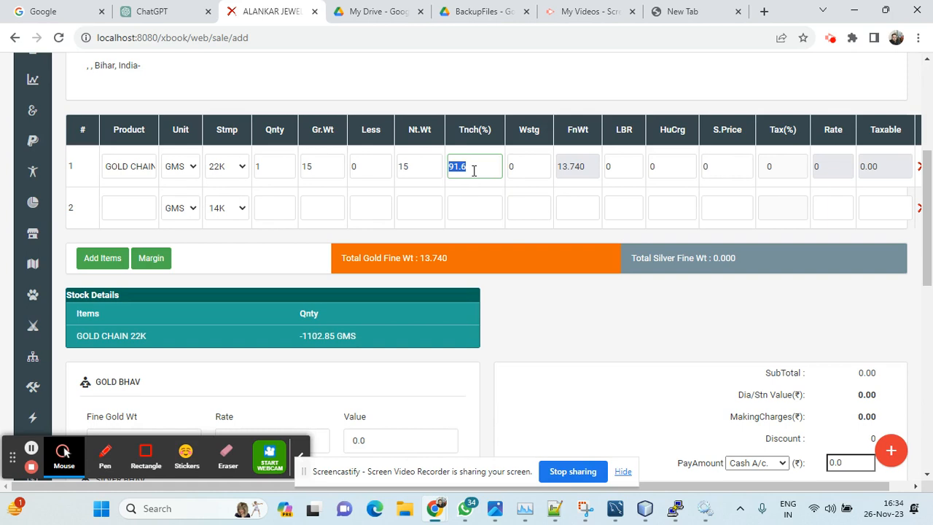
{"action": "key", "text": "Tab"}
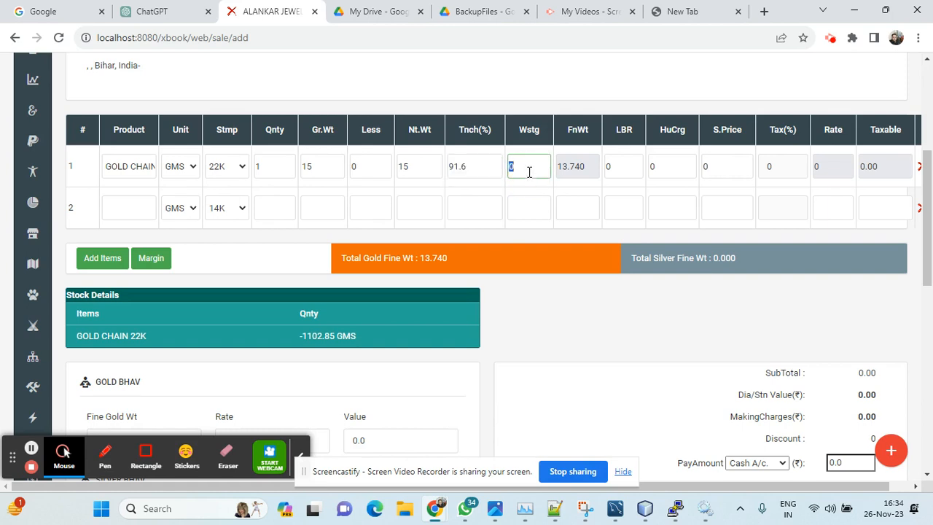
{"action": "type", "text": "2"}
{"action": "key", "text": "Tab"}
{"action": "type", "text": "100"}
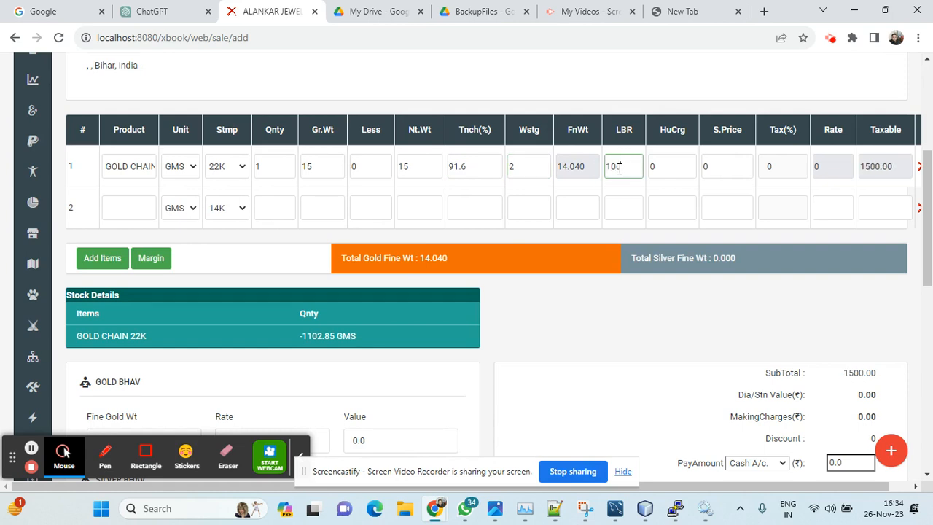
{"action": "key", "text": "Tab"}
{"action": "type", "text": "60"}
Step: Add FINE GOLD as the second product of the invoice
{"action": "left_click", "coordinate": [124, 206]}
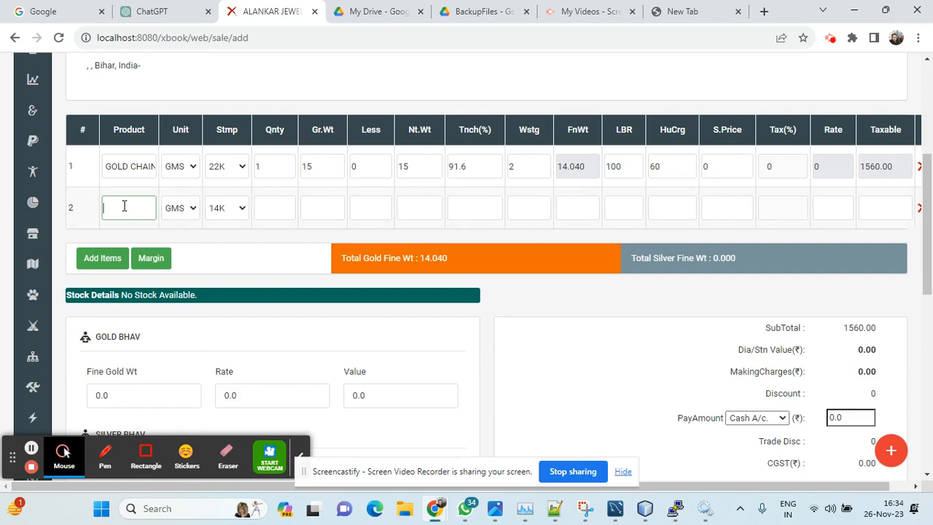
{"action": "type", "text": "fie"}
{"action": "key", "text": "BackSpace"}
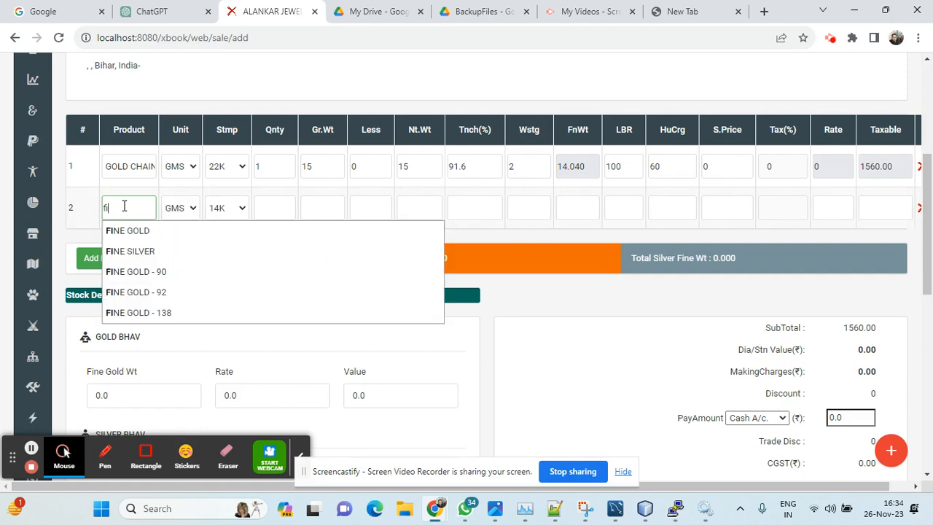
{"action": "key", "text": "Down"}
{"action": "key", "text": "Return"}
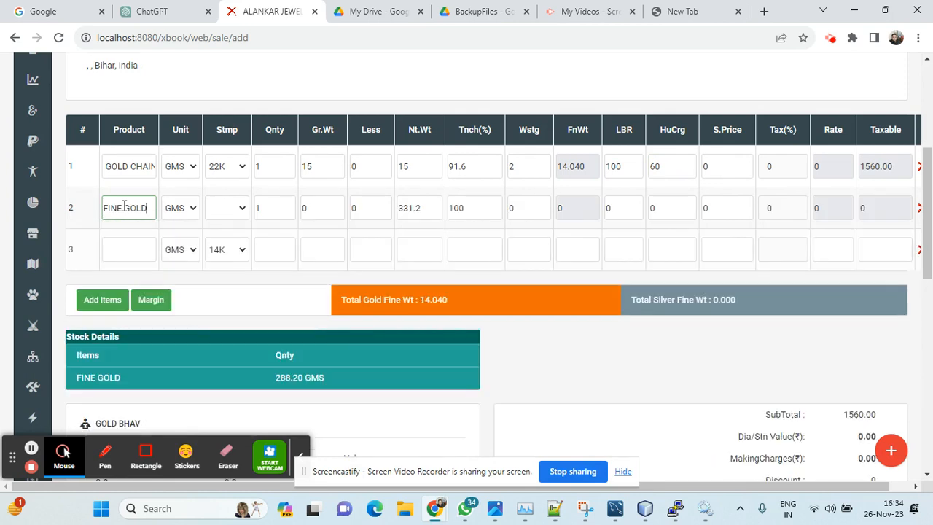
Step: Set the fine gold item's gross weight to -5 and its Tnch percentage to 99.50
{"action": "key", "text": "Tab"}
{"action": "key", "text": "Tab"}
{"action": "key", "text": "Tab"}
{"action": "key", "text": "Tab"}
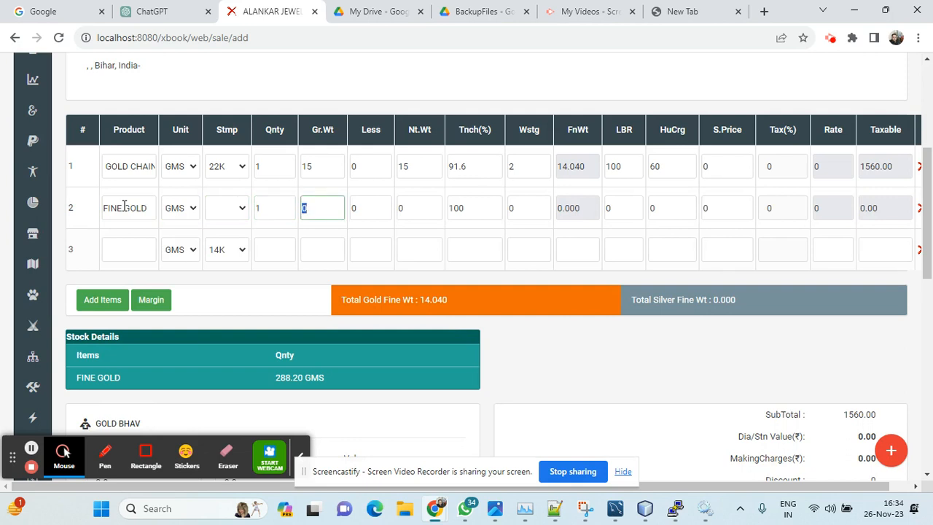
{"action": "type", "text": "5"}
{"action": "type", "text": "-"}
{"action": "type", "text": "5"}
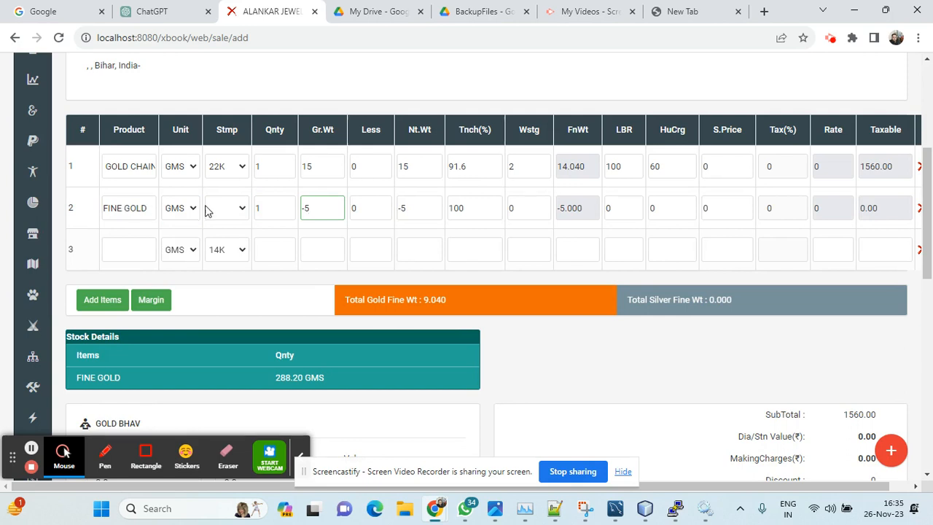
{"action": "double_click", "coordinate": [470, 213]}
{"action": "type", "text": "99.560"}
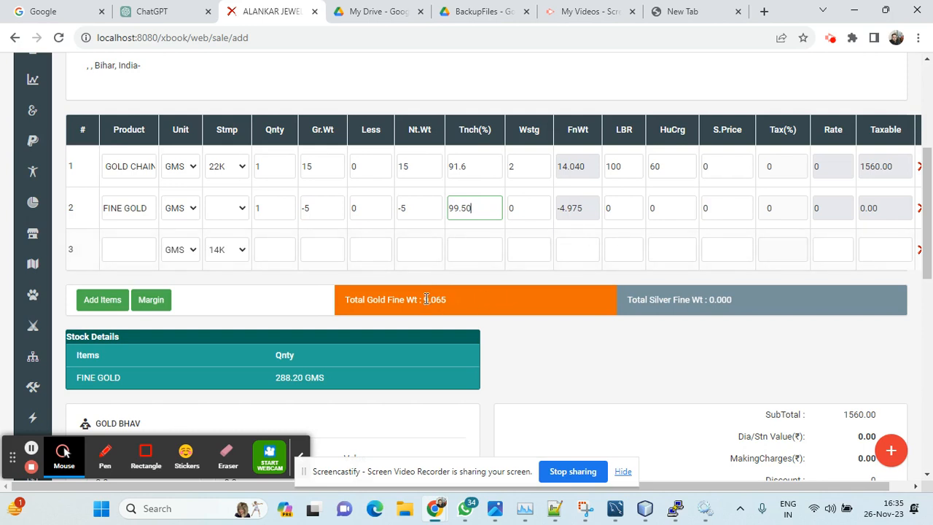
Step: Enter a Gold Bhav fine weight of 9.065 at a rate of 6200 and review the invoice totals
{"action": "left_click_drag", "start_coordinate": [426, 300], "coordinate": [449, 299]}
{"action": "scroll", "coordinate": [509, 296], "scroll_direction": "down", "scroll_amount": 3}
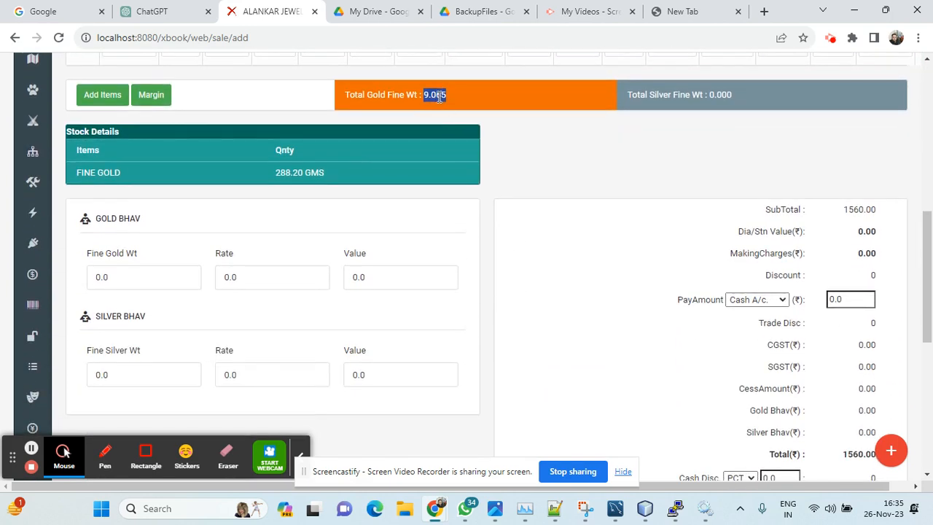
{"action": "double_click", "coordinate": [132, 276]}
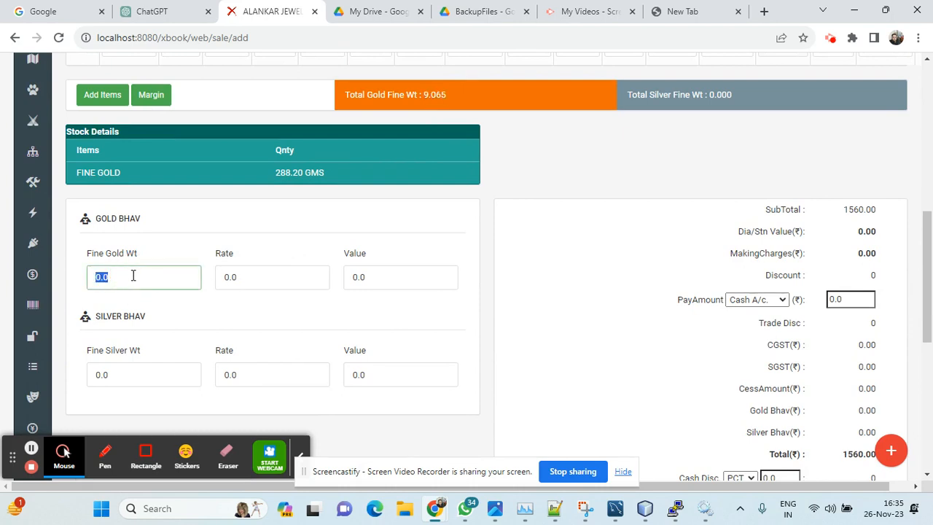
{"action": "type", "text": "9"}
{"action": "double_click", "coordinate": [245, 276]}
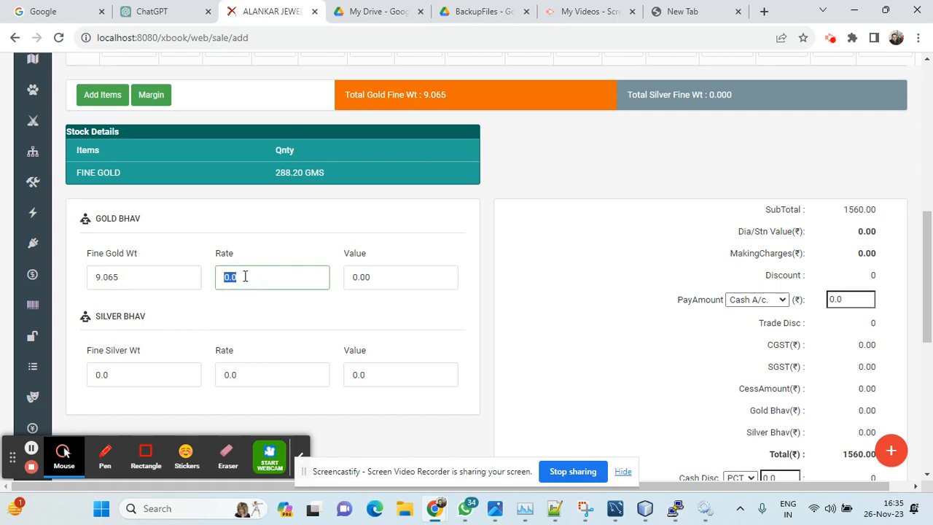
{"action": "type", "text": "65"}
{"action": "key", "text": "BackSpace"}
{"action": "type", "text": "200"}
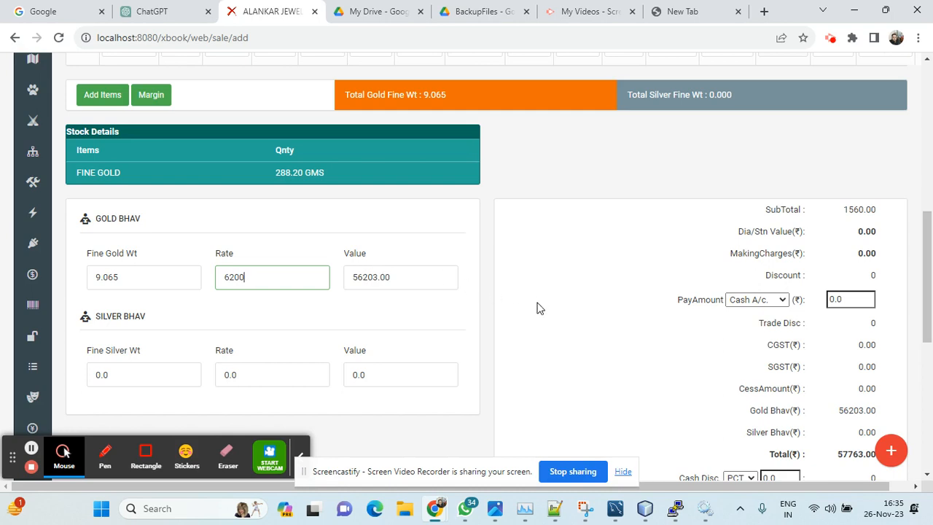
{"action": "scroll", "coordinate": [537, 307], "scroll_direction": "down", "scroll_amount": 5}
{"action": "scroll", "coordinate": [537, 307], "scroll_direction": "up", "scroll_amount": 3}
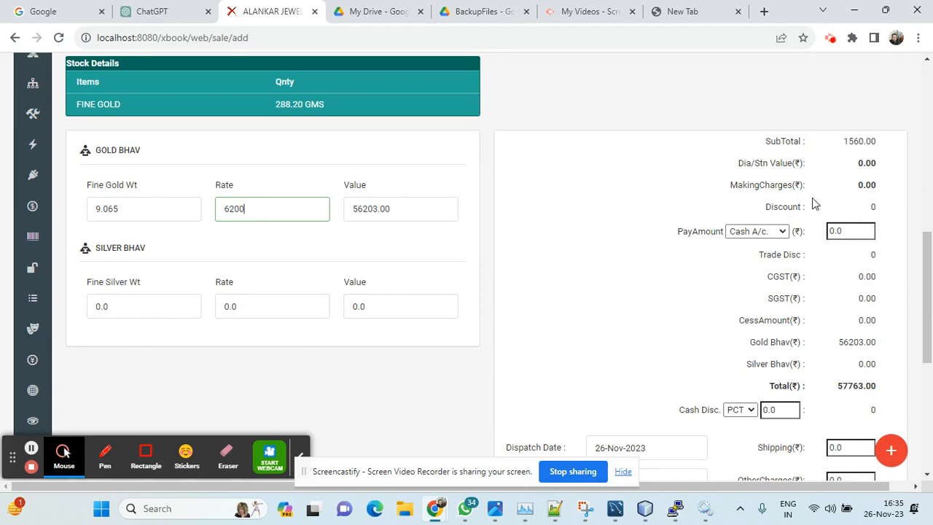
{"action": "scroll", "coordinate": [809, 219], "scroll_direction": "down", "scroll_amount": 5}
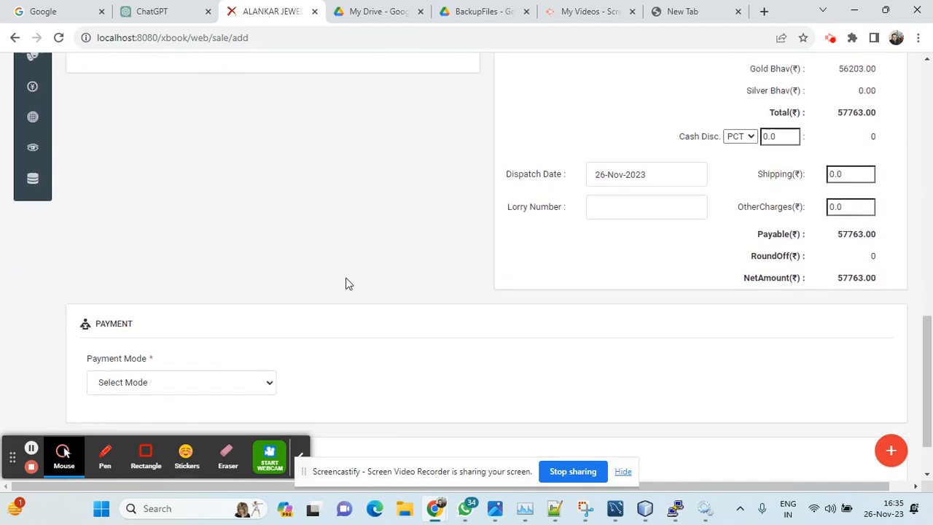
Step: Set the invoice's payment mode to Cash
{"action": "scroll", "coordinate": [345, 285], "scroll_direction": "down", "scroll_amount": 1}
{"action": "left_click", "coordinate": [240, 319]}
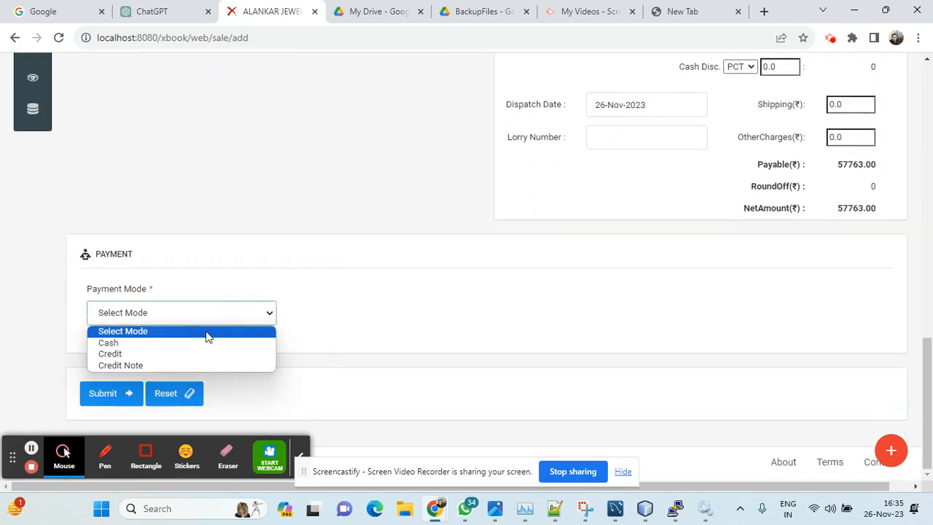
{"action": "left_click", "coordinate": [150, 344]}
{"action": "scroll", "coordinate": [386, 336], "scroll_direction": "down", "scroll_amount": 1}
{"action": "scroll", "coordinate": [387, 335], "scroll_direction": "down", "scroll_amount": 1}
{"action": "scroll", "coordinate": [387, 334], "scroll_direction": "up", "scroll_amount": 2}
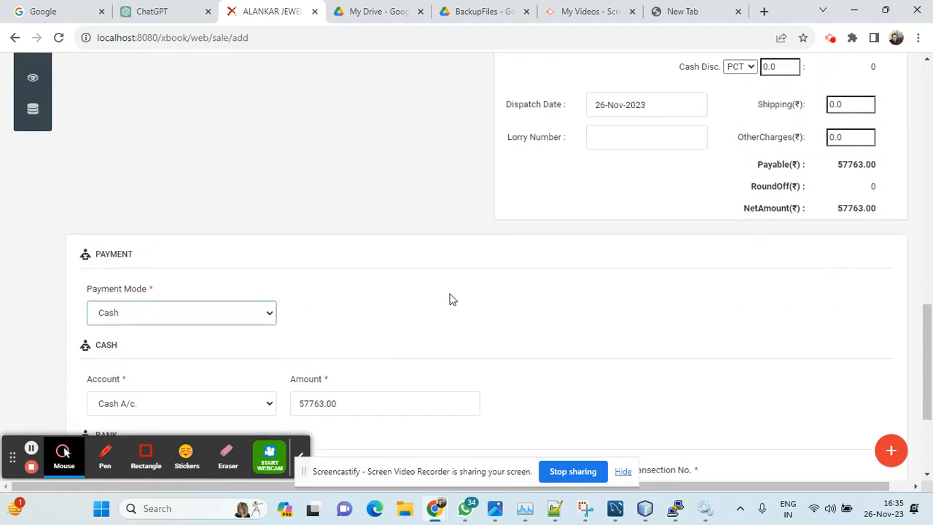
Step: Review the Gold Bhav values and pay amount, and submit the cash sale invoice
{"action": "scroll", "coordinate": [428, 306], "scroll_direction": "up", "scroll_amount": 5}
{"action": "scroll", "coordinate": [428, 301], "scroll_direction": "up", "scroll_amount": 1}
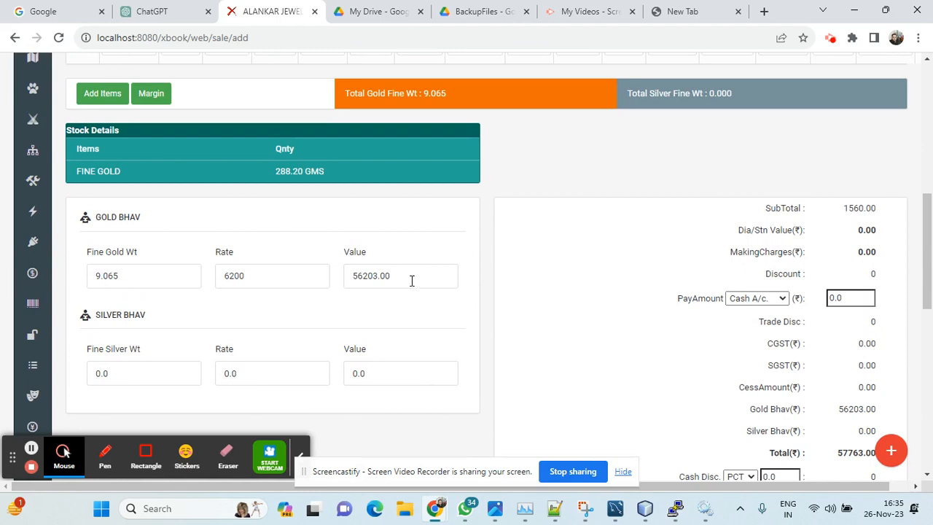
{"action": "scroll", "coordinate": [411, 281], "scroll_direction": "down", "scroll_amount": 8}
{"action": "scroll", "coordinate": [558, 324], "scroll_direction": "up", "scroll_amount": 7}
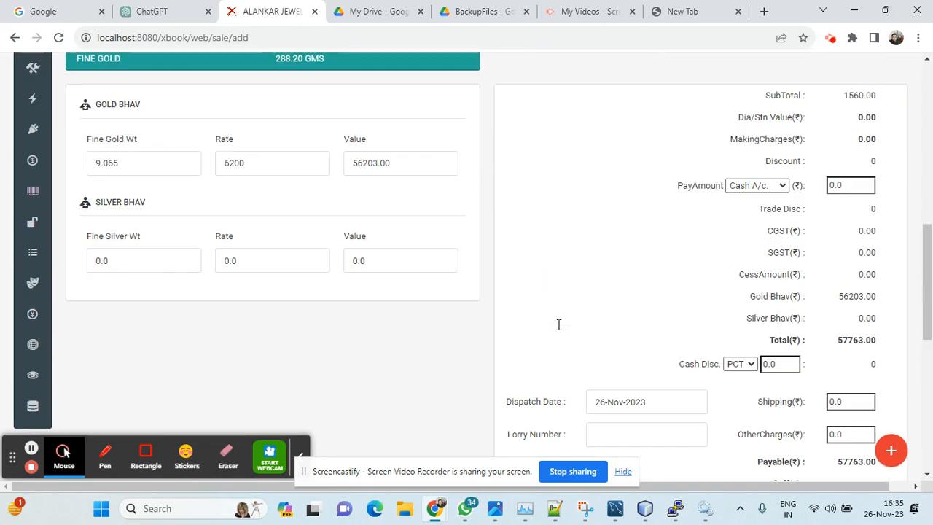
{"action": "left_click_drag", "start_coordinate": [678, 187], "coordinate": [842, 228]}
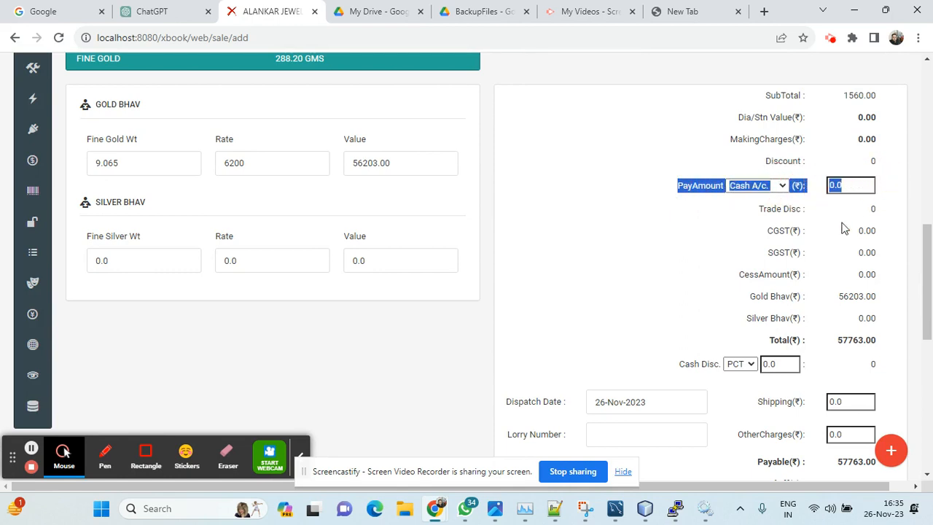
{"action": "left_click", "coordinate": [506, 267]}
{"action": "scroll", "coordinate": [507, 266], "scroll_direction": "down", "scroll_amount": 8}
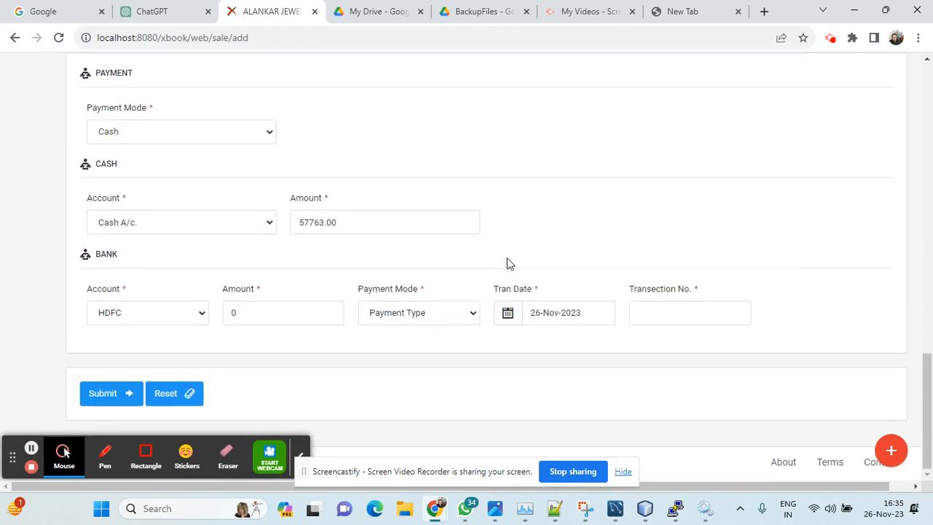
{"action": "left_click", "coordinate": [109, 399]}
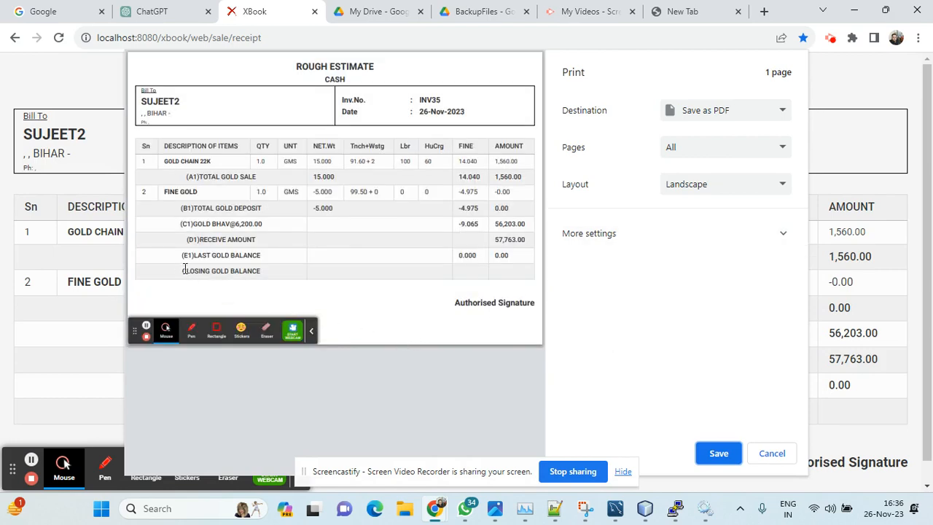
Step: Examine the receipt's received amount, last and closing gold balance rows, and its Rough Estimate and Cash headings
{"action": "left_click_drag", "start_coordinate": [178, 251], "coordinate": [350, 280]}
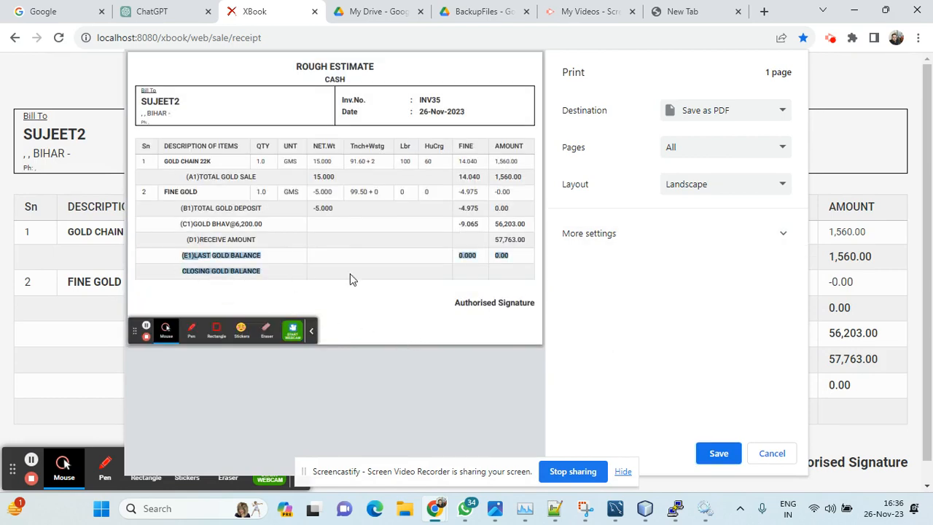
{"action": "left_click_drag", "start_coordinate": [189, 239], "coordinate": [533, 238]}
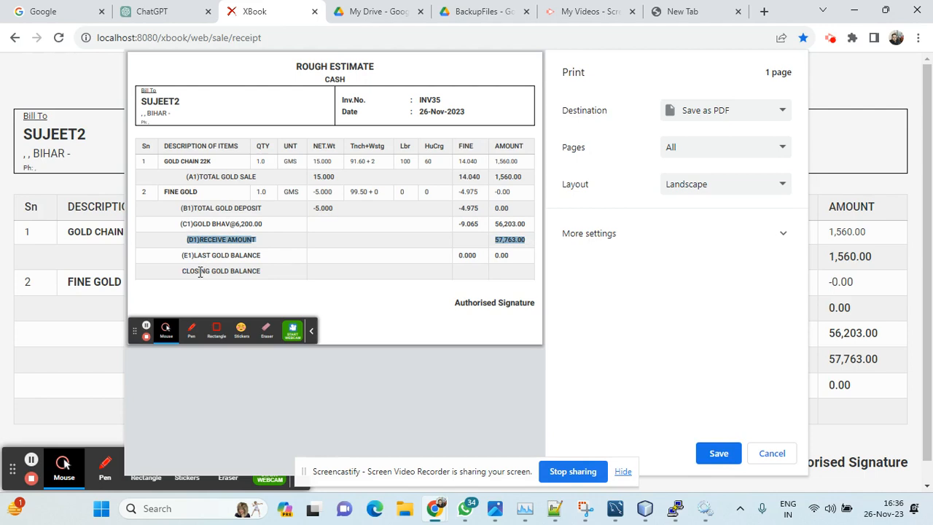
{"action": "left_click_drag", "start_coordinate": [202, 270], "coordinate": [408, 272]}
{"action": "left_click", "coordinate": [505, 272]}
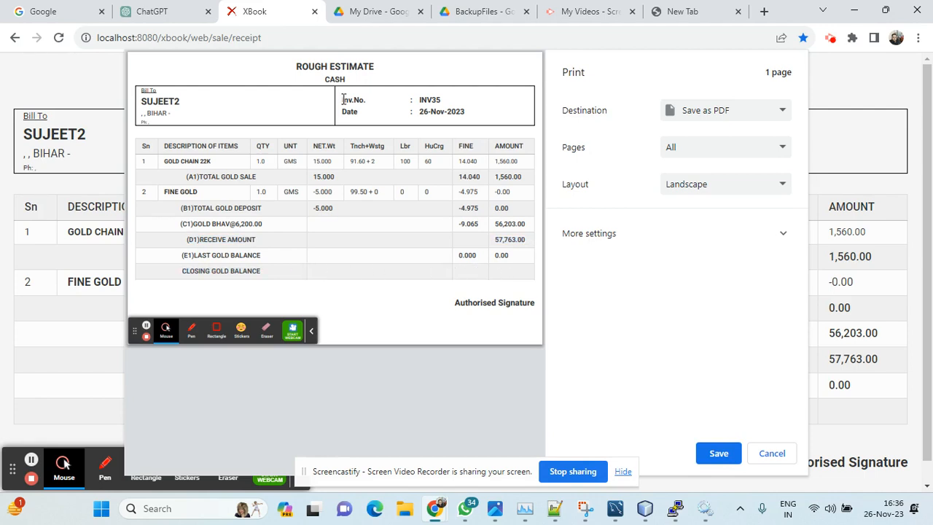
{"action": "left_click_drag", "start_coordinate": [325, 80], "coordinate": [342, 82]}
{"action": "left_click_drag", "start_coordinate": [322, 67], "coordinate": [349, 77]}
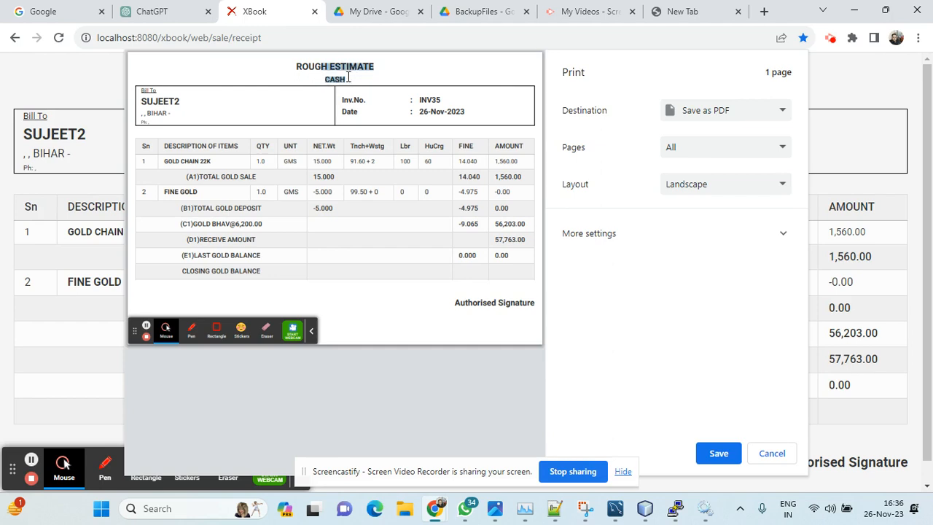
{"action": "left_click", "coordinate": [274, 96]}
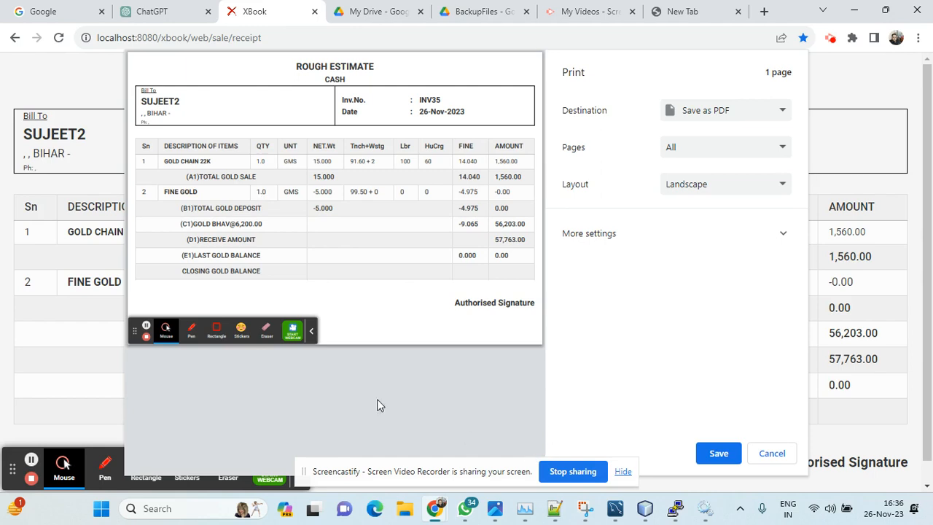
{"action": "left_click", "coordinate": [36, 479]}
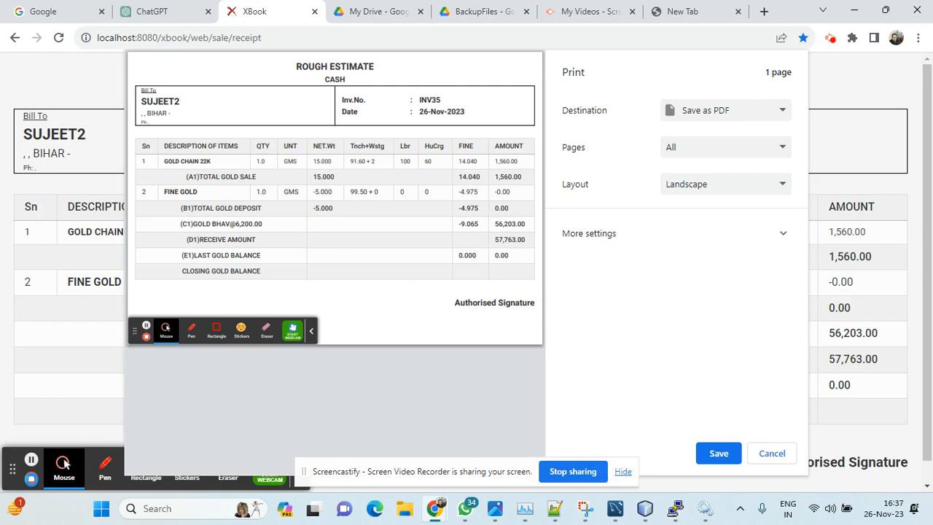